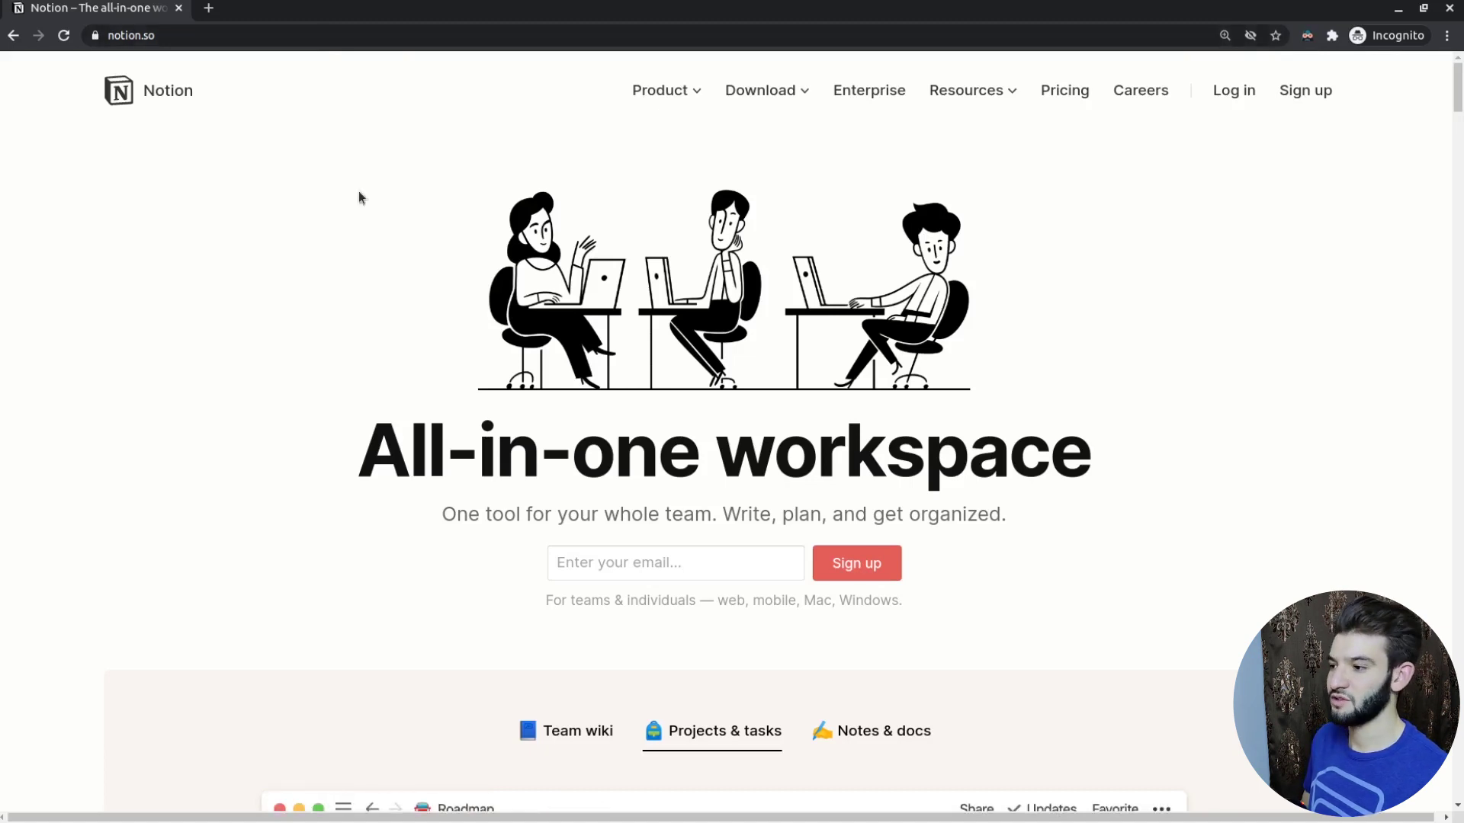
Scroll the notion.so landing page, then switch to the window with the Personal Home workspace
{"action": "scroll", "coordinate": [489, 277], "scroll_direction": "down", "scroll_amount": 15}
{"action": "scroll", "coordinate": [489, 278], "scroll_direction": "up", "scroll_amount": 15}
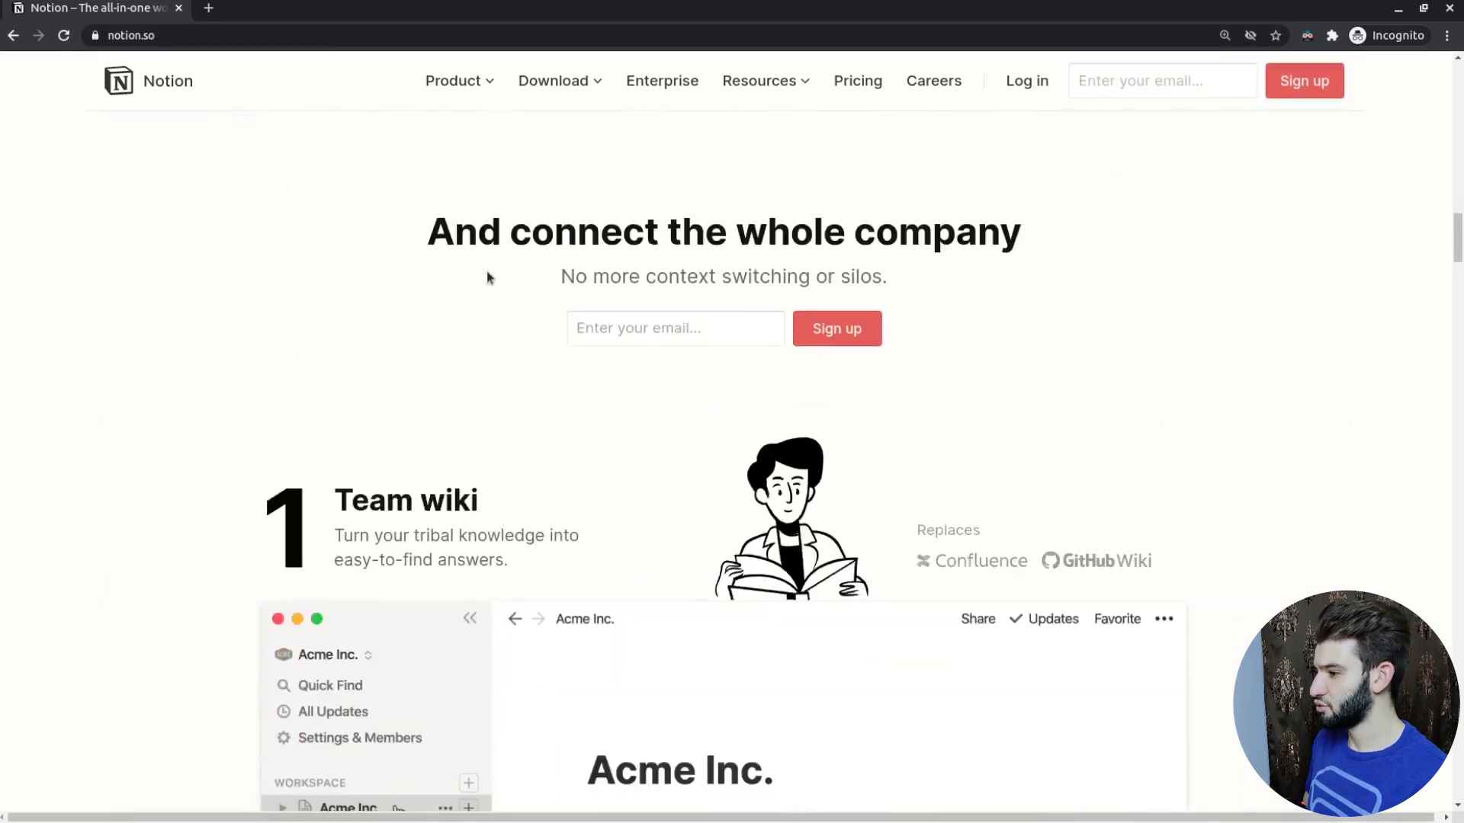
{"action": "scroll", "coordinate": [489, 277], "scroll_direction": "down", "scroll_amount": 10}
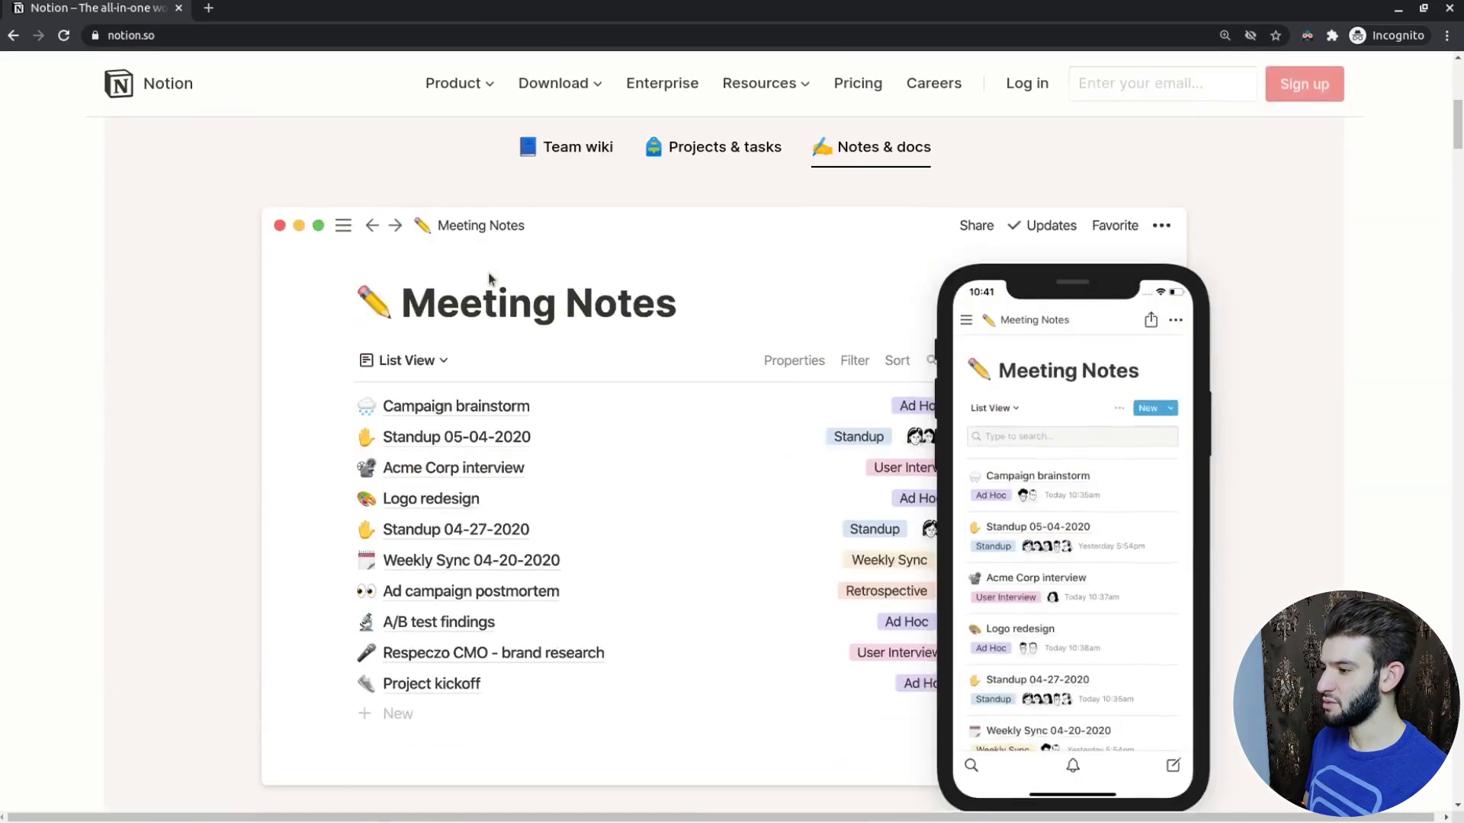
{"action": "scroll", "coordinate": [488, 277], "scroll_direction": "up", "scroll_amount": 4}
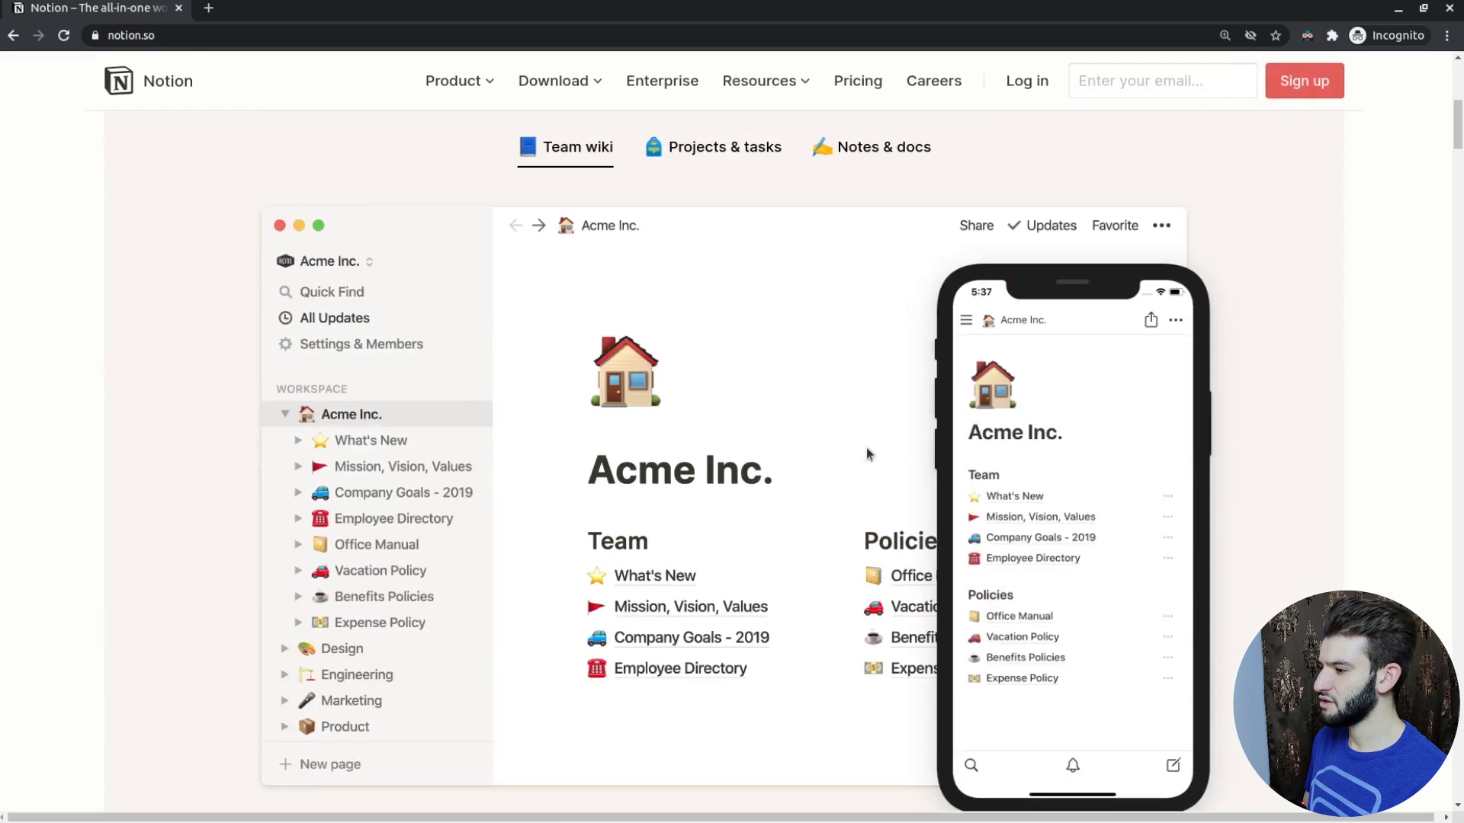
{"action": "scroll", "coordinate": [727, 499], "scroll_direction": "down", "scroll_amount": 10}
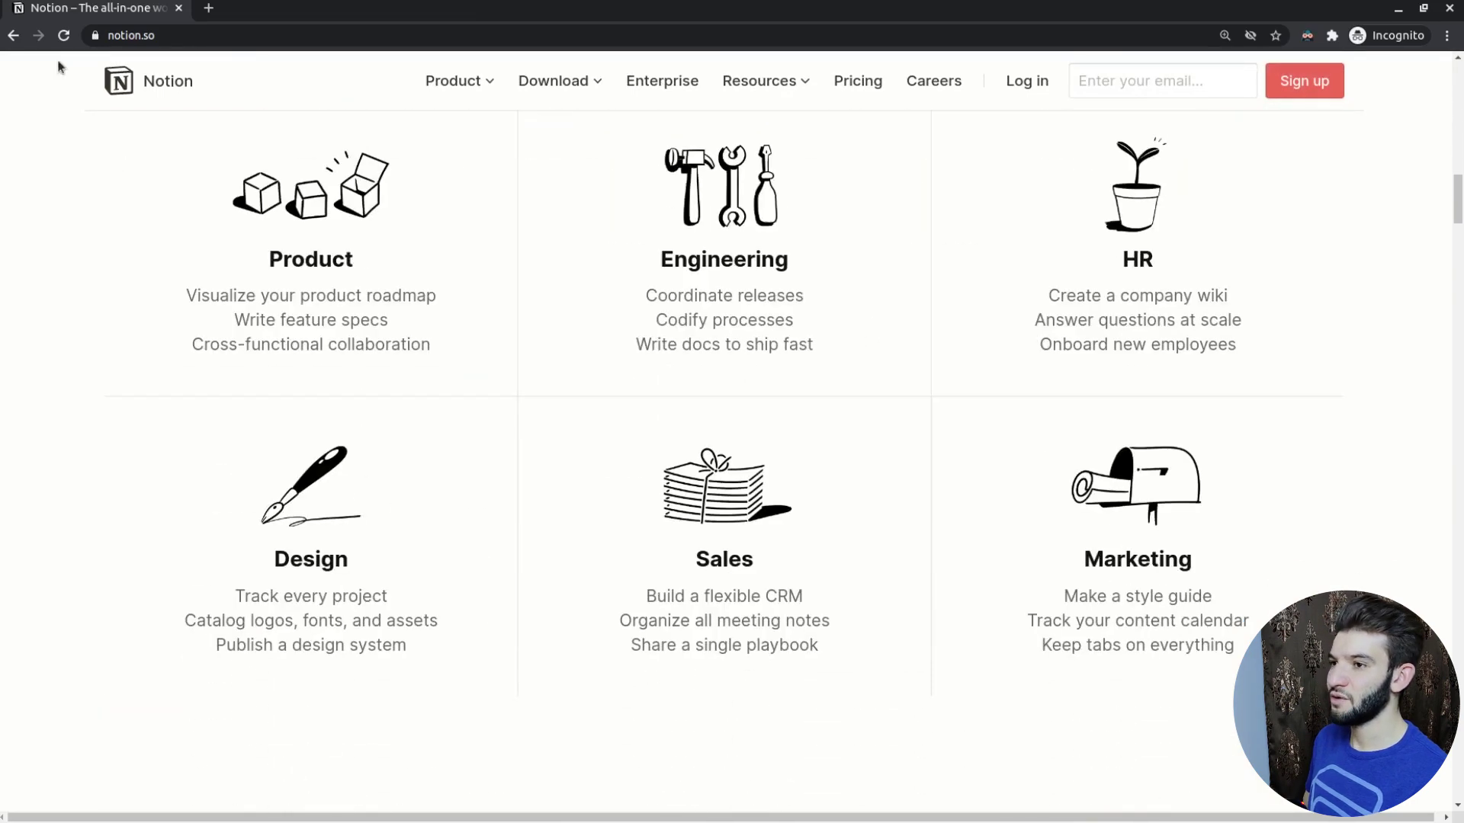
{"action": "key", "text": "alt+Tab"}
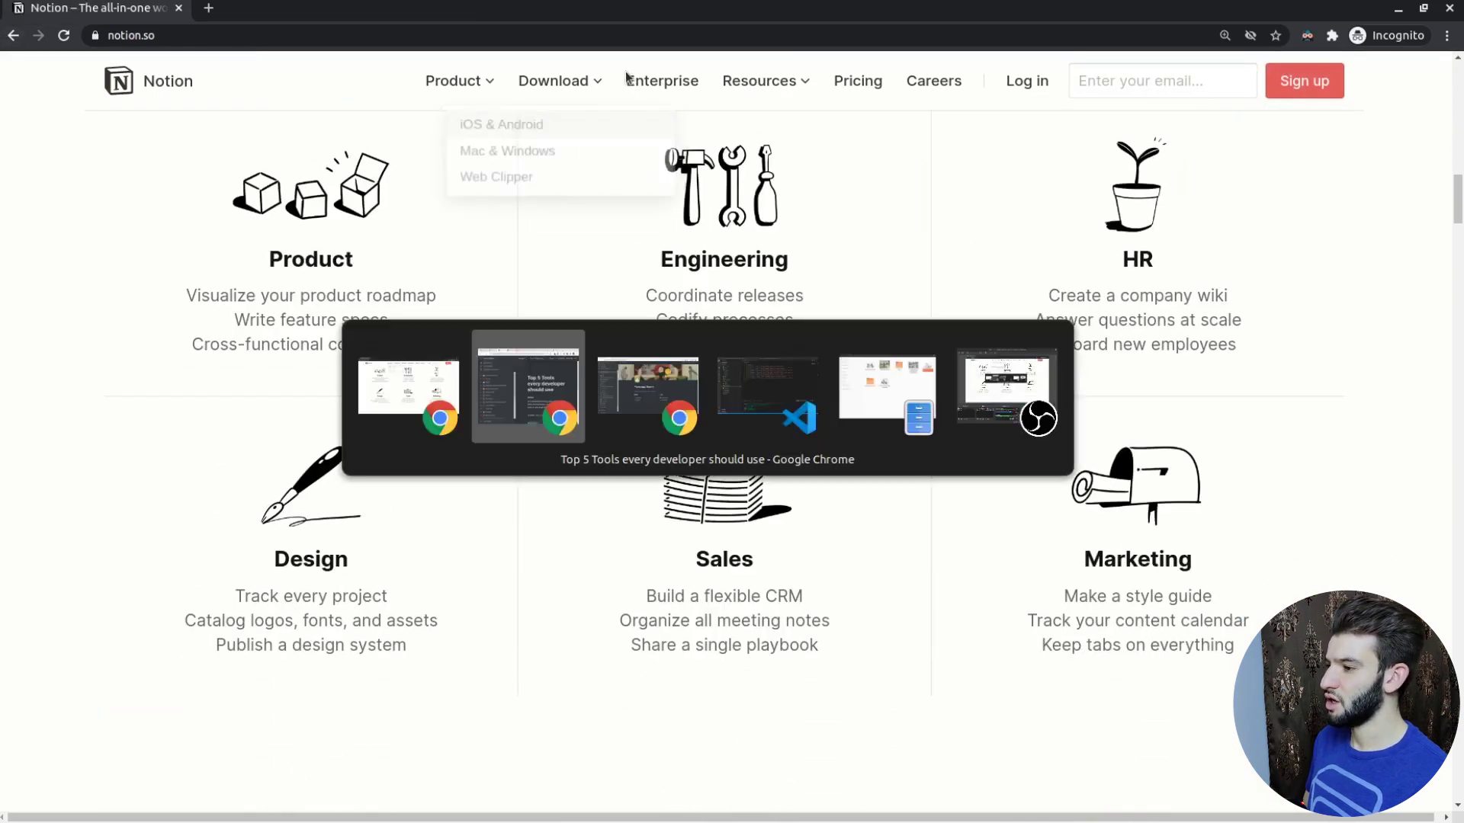
{"action": "mouse_move", "coordinate": [553, 81]}
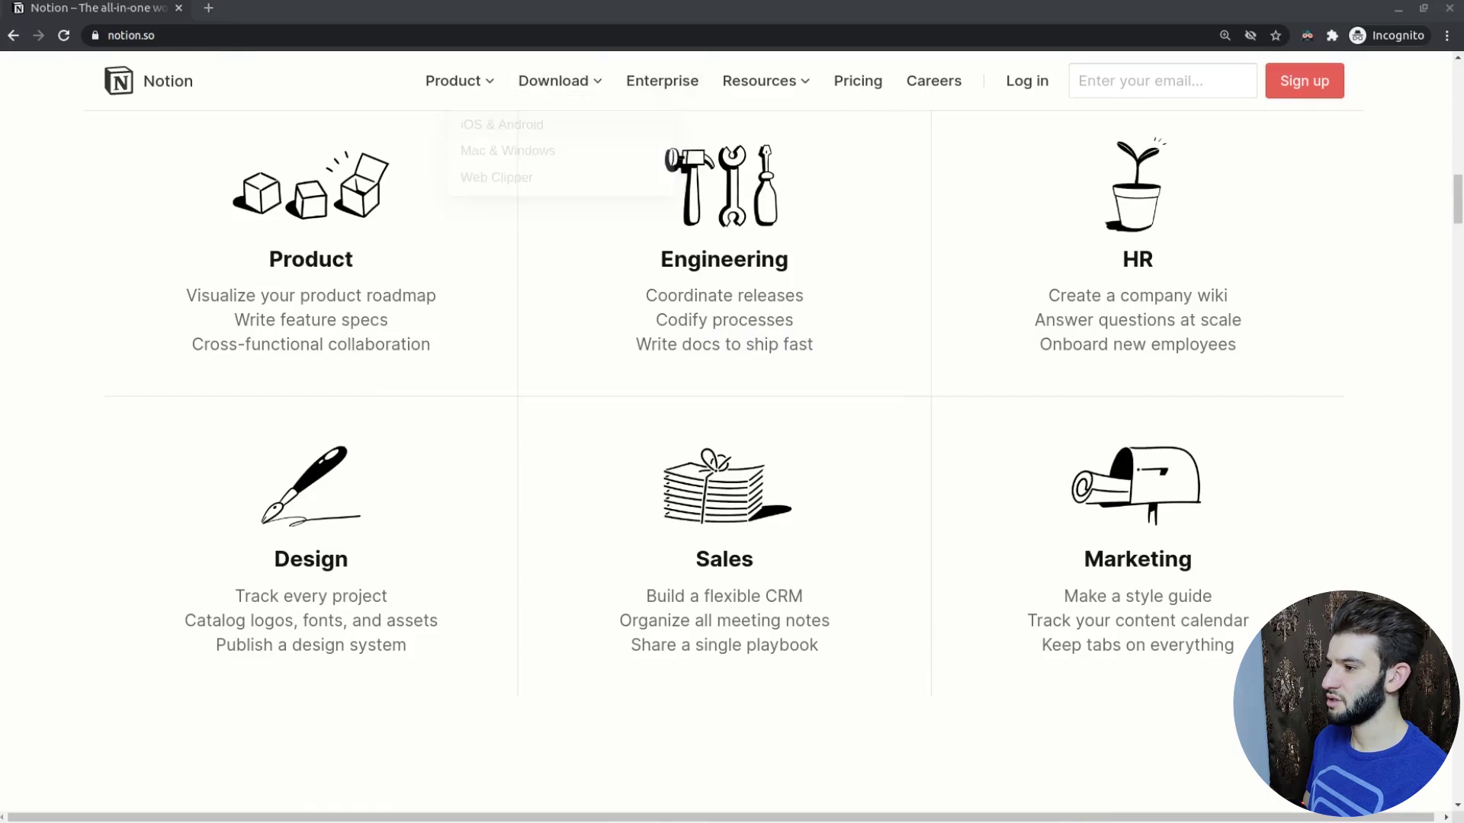
{"action": "key", "text": "alt+Tab"}
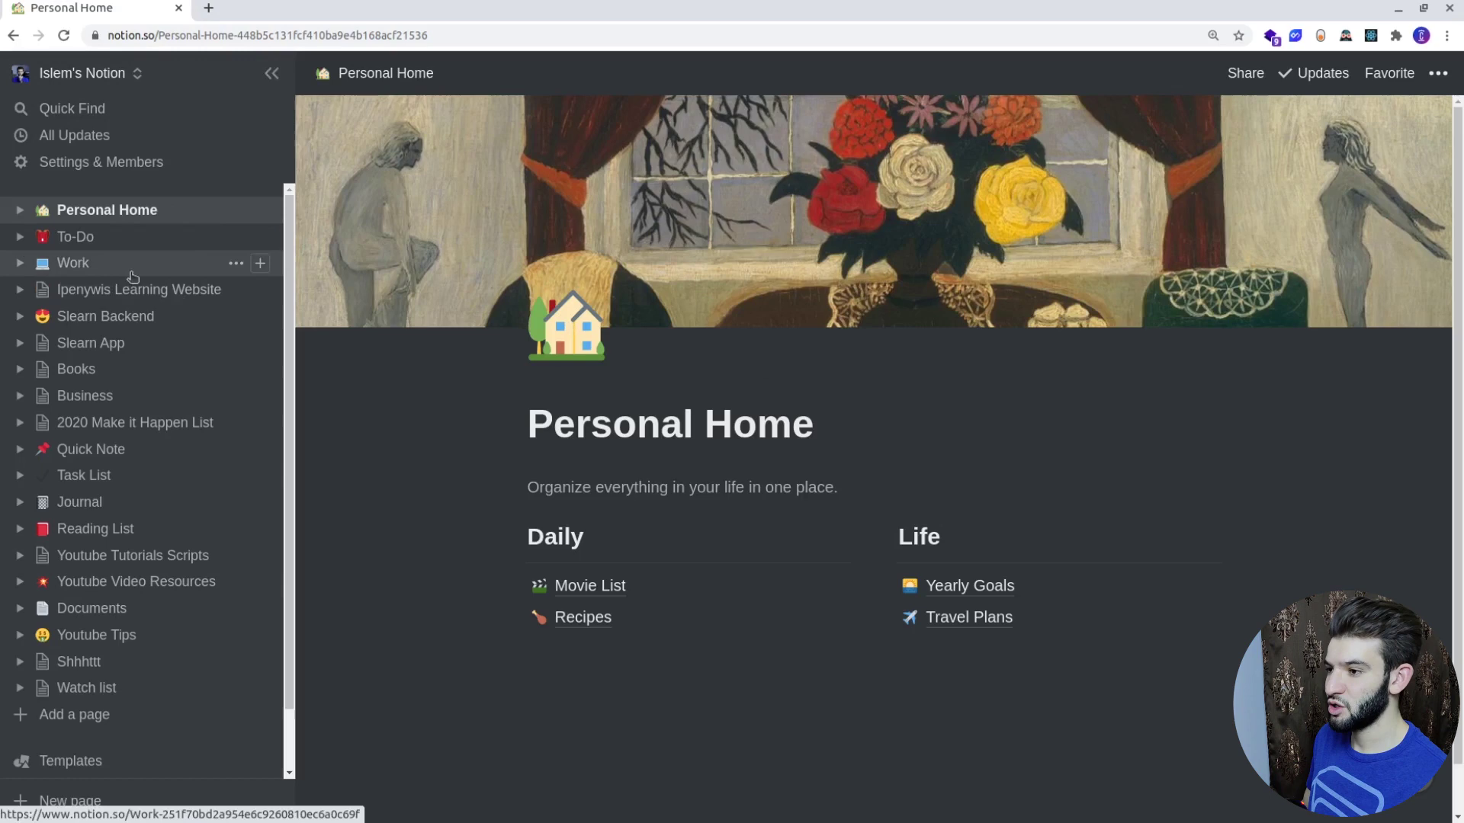
Look over the Personal Home page and click into its title
{"action": "scroll", "coordinate": [136, 334], "scroll_direction": "down", "scroll_amount": 1}
{"action": "scroll", "coordinate": [138, 419], "scroll_direction": "up", "scroll_amount": 1}
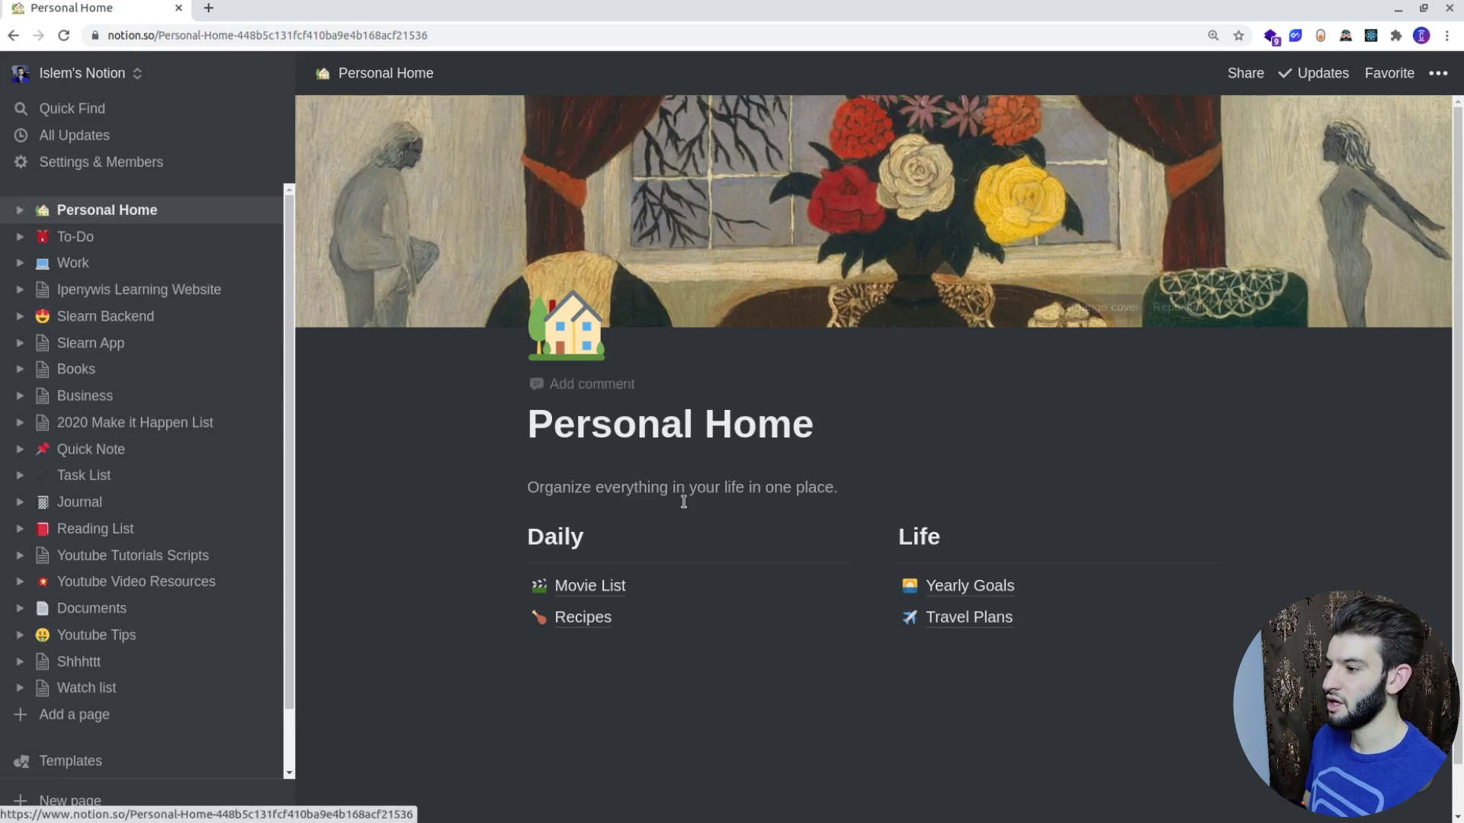
{"action": "left_click", "coordinate": [791, 426]}
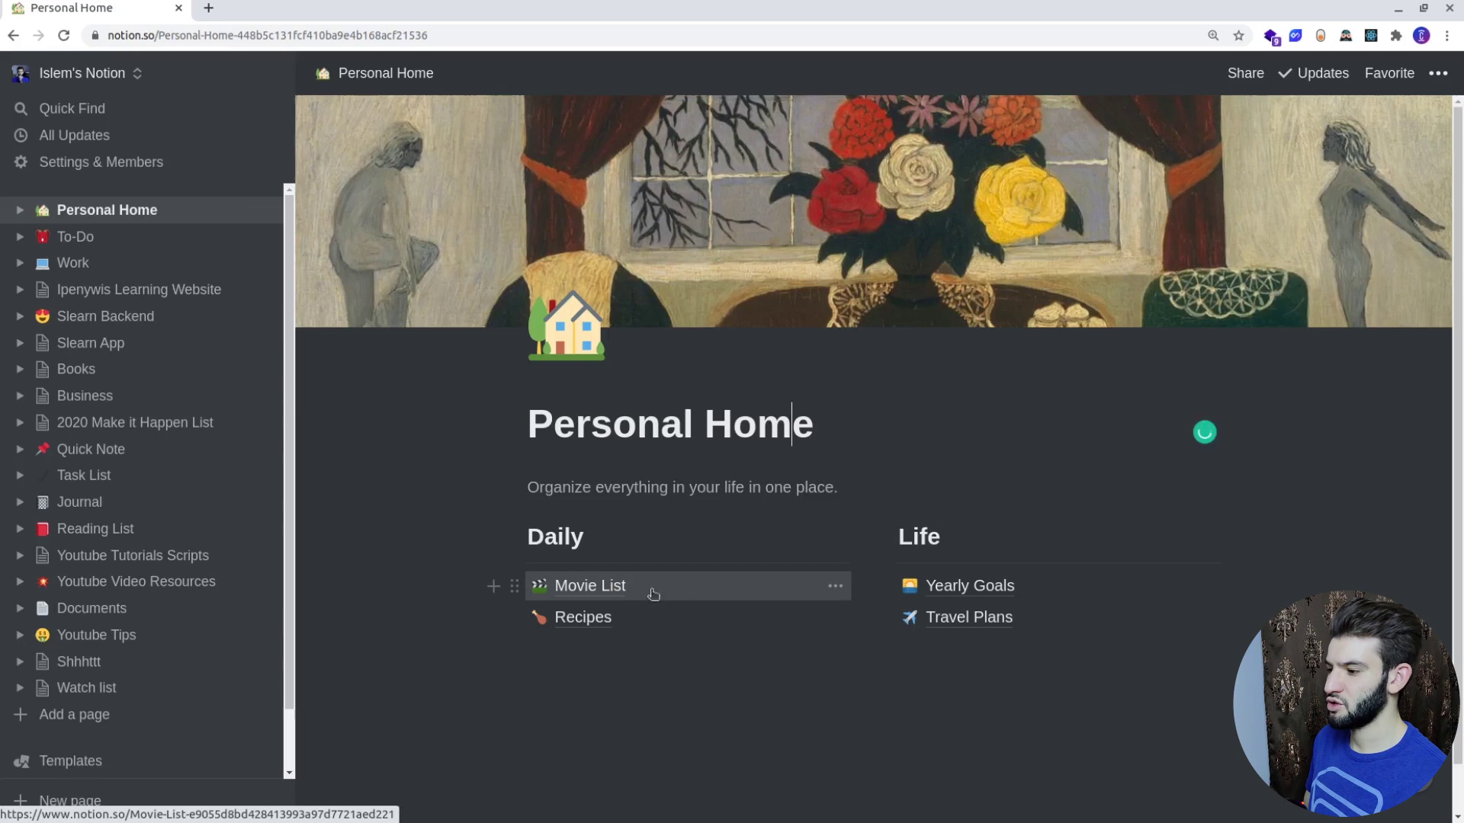
{"action": "scroll", "coordinate": [839, 557], "scroll_direction": "down", "scroll_amount": 1}
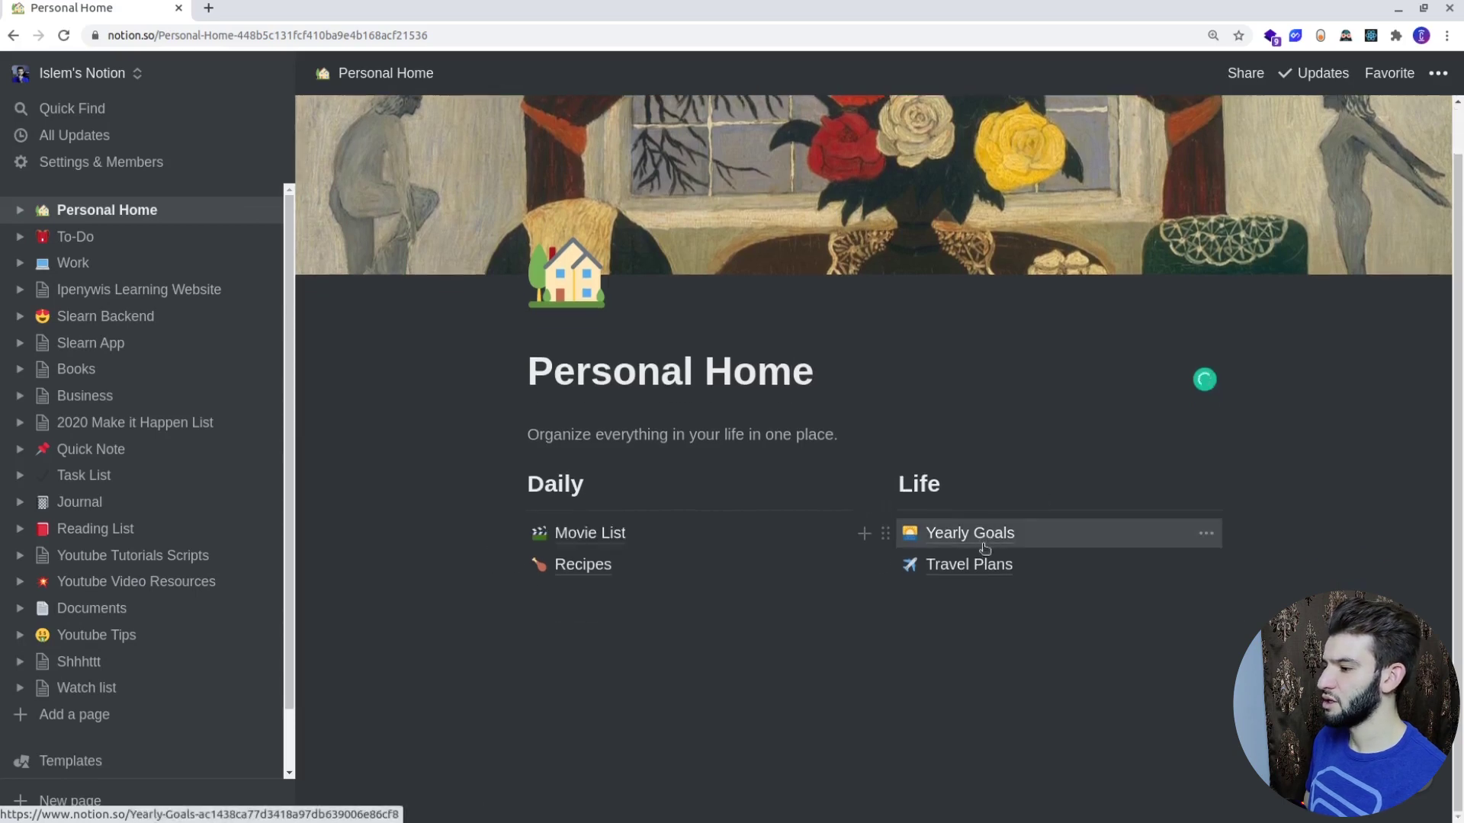
Open the To-Do page and step through its description, then open the Books page
{"action": "left_click", "coordinate": [98, 239]}
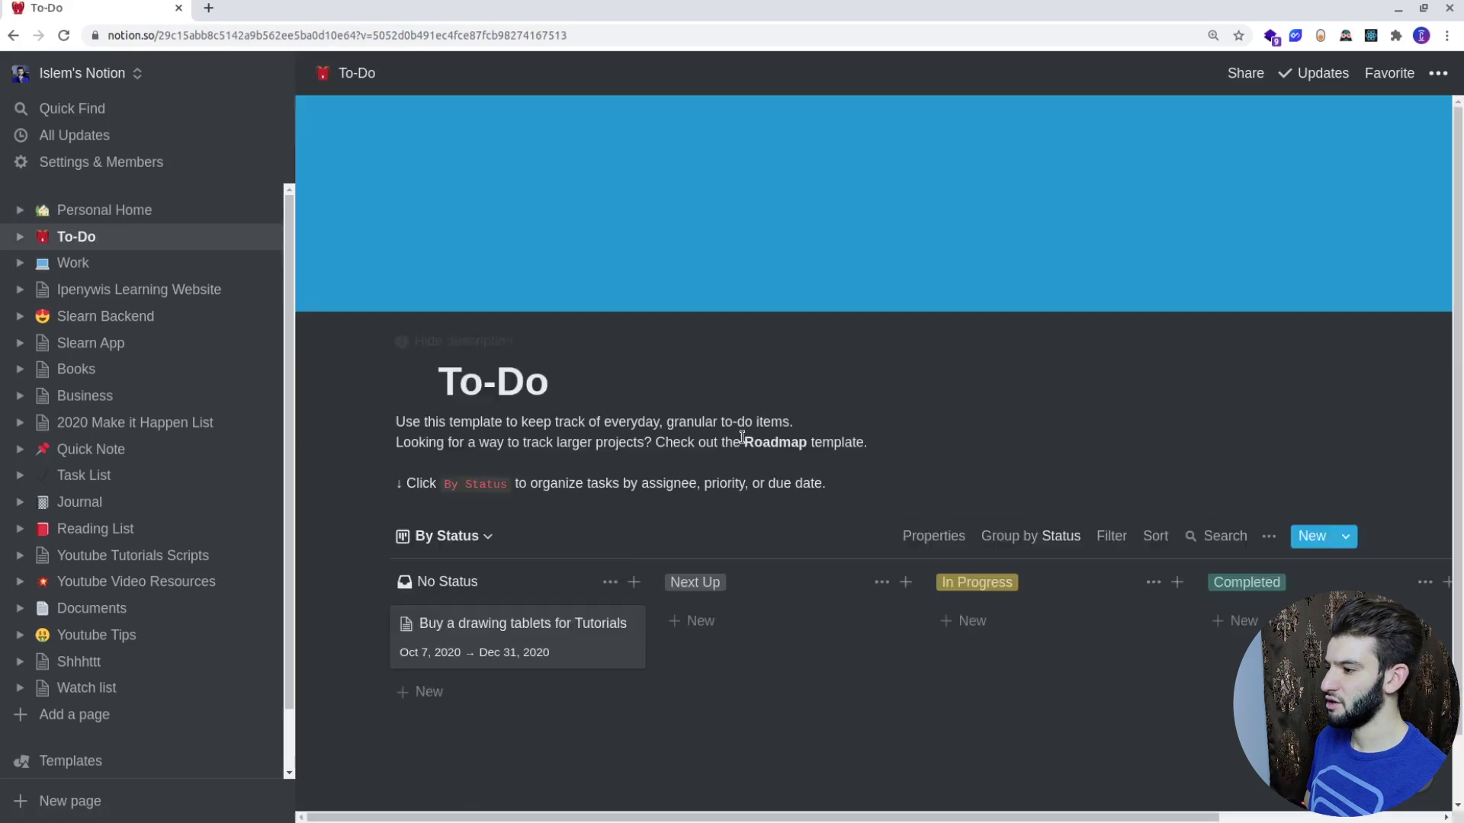
{"action": "scroll", "coordinate": [791, 575], "scroll_direction": "down", "scroll_amount": 1}
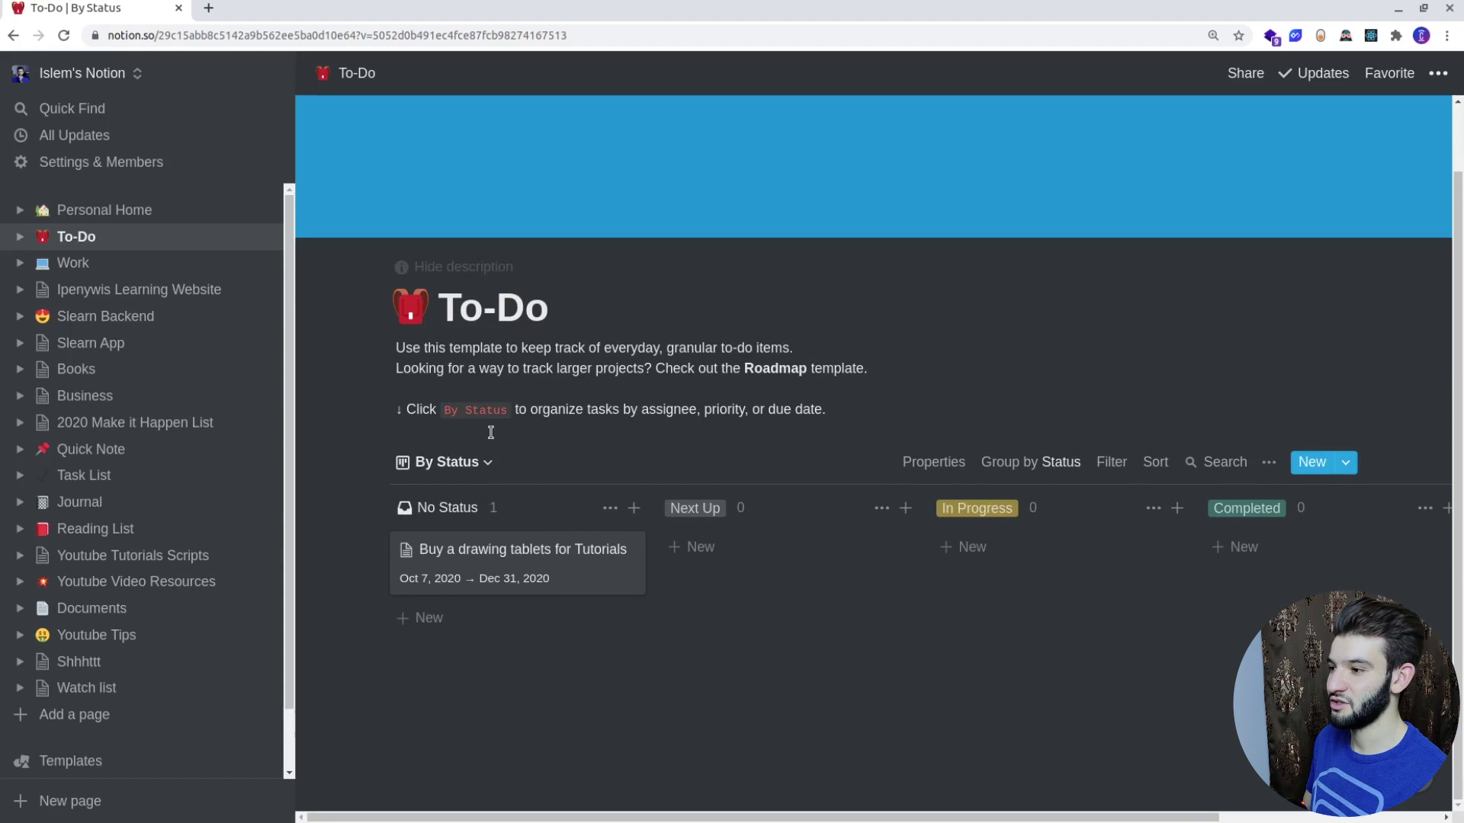
{"action": "scroll", "coordinate": [499, 431], "scroll_direction": "up", "scroll_amount": 1}
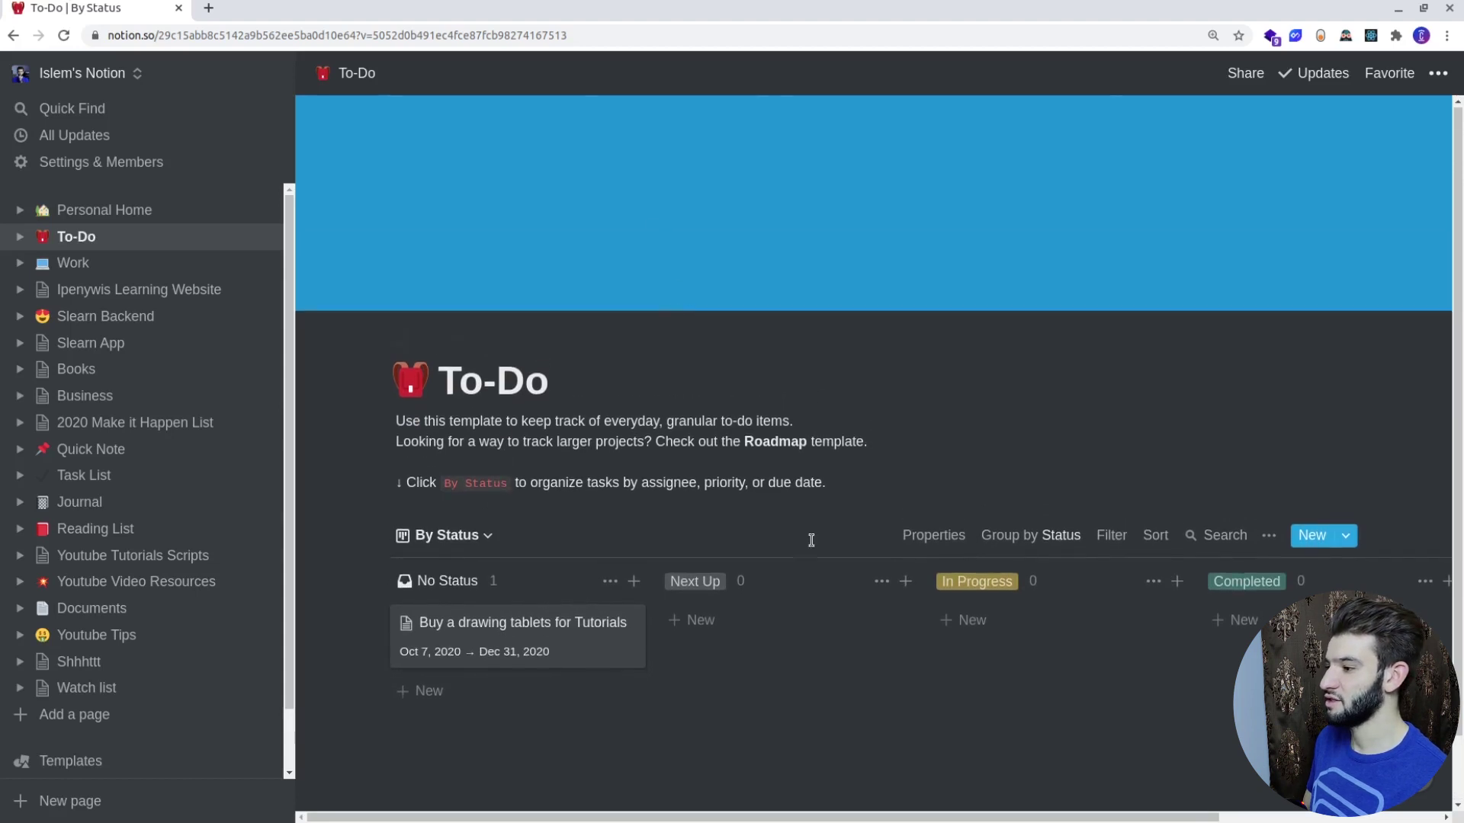
{"action": "scroll", "coordinate": [808, 537], "scroll_direction": "down", "scroll_amount": 1}
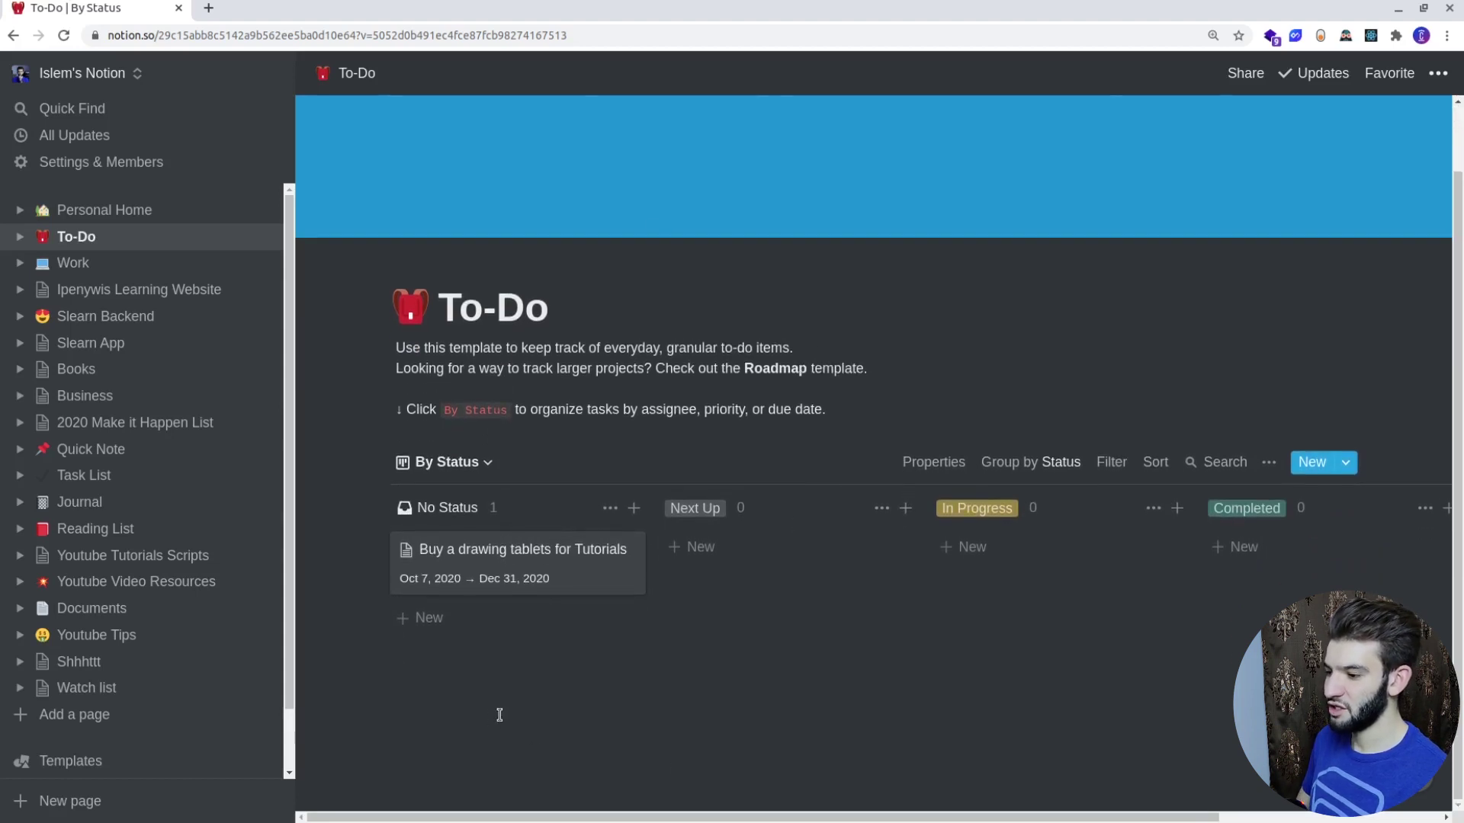
{"action": "left_click", "coordinate": [458, 435]}
{"action": "key", "text": "ctrl+Right"}
{"action": "key", "text": "ctrl+Right"}
{"action": "key", "text": "ctrl+Right"}
{"action": "key", "text": "ctrl+Right"}
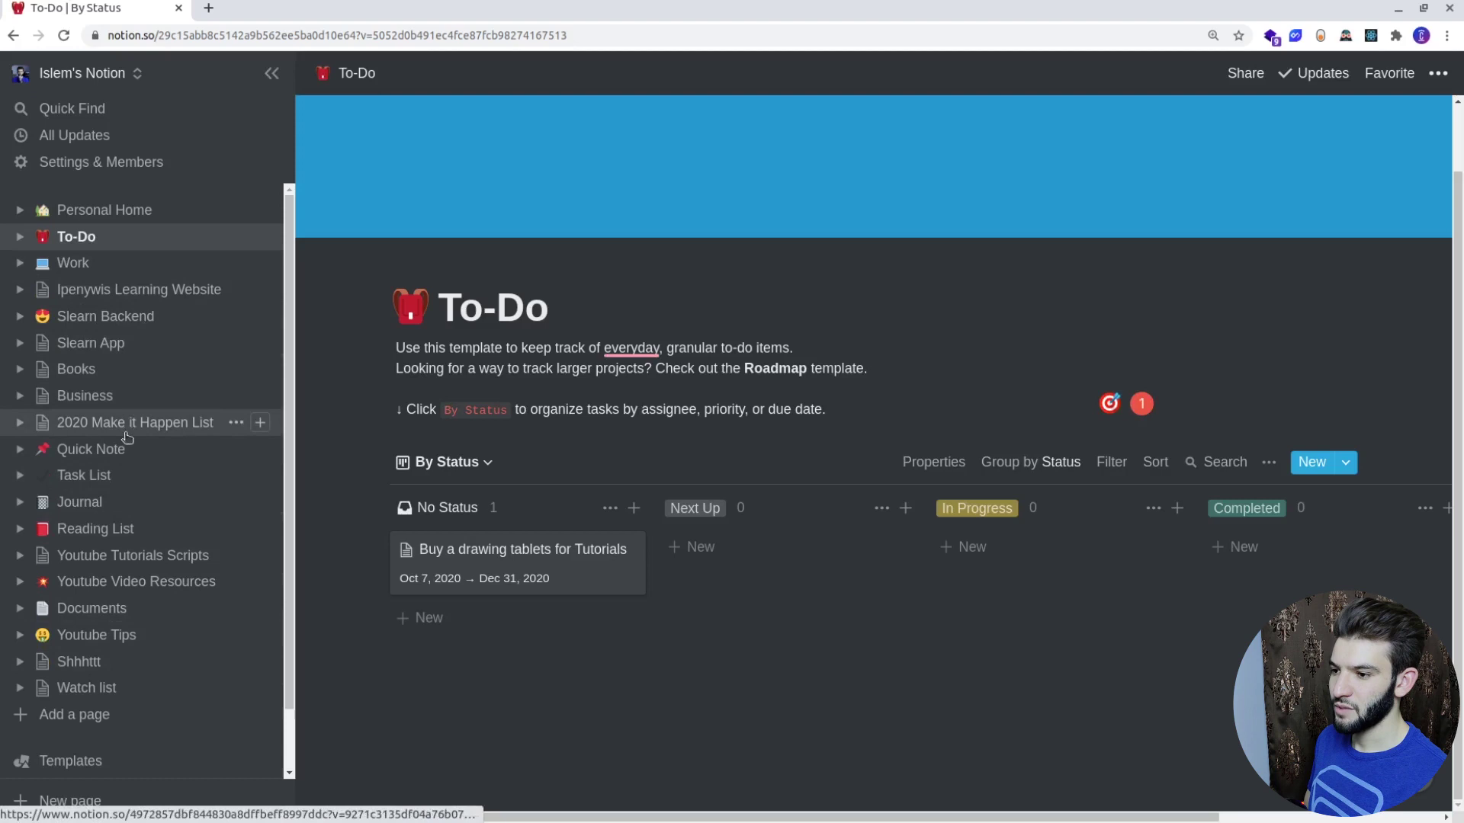
{"action": "left_click", "coordinate": [76, 369]}
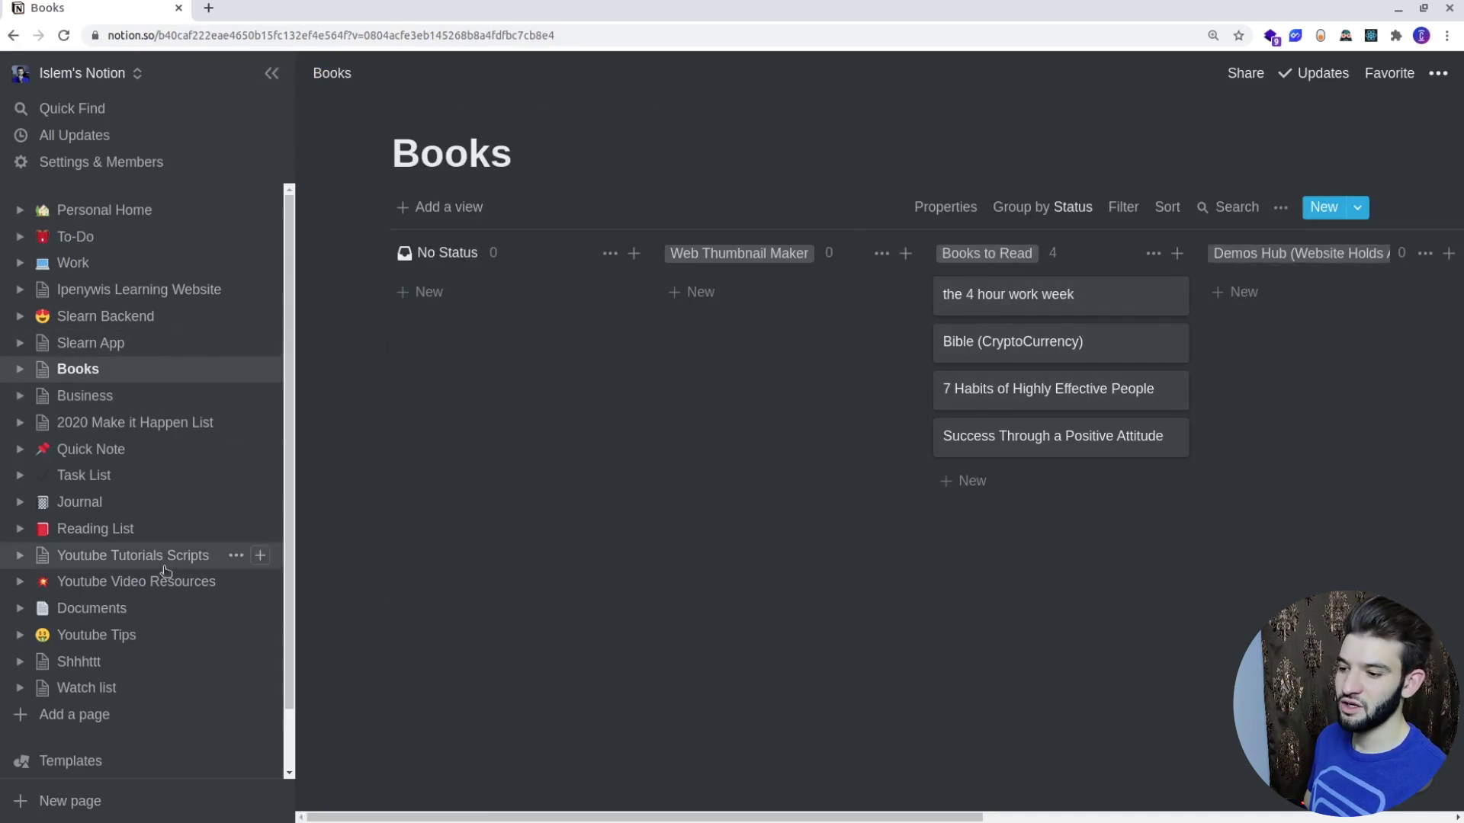
{"action": "scroll", "coordinate": [176, 625], "scroll_direction": "down", "scroll_amount": 2}
Add a new page titled 'My Page', starting empty with a 😅 icon
{"action": "left_click", "coordinate": [111, 652]}
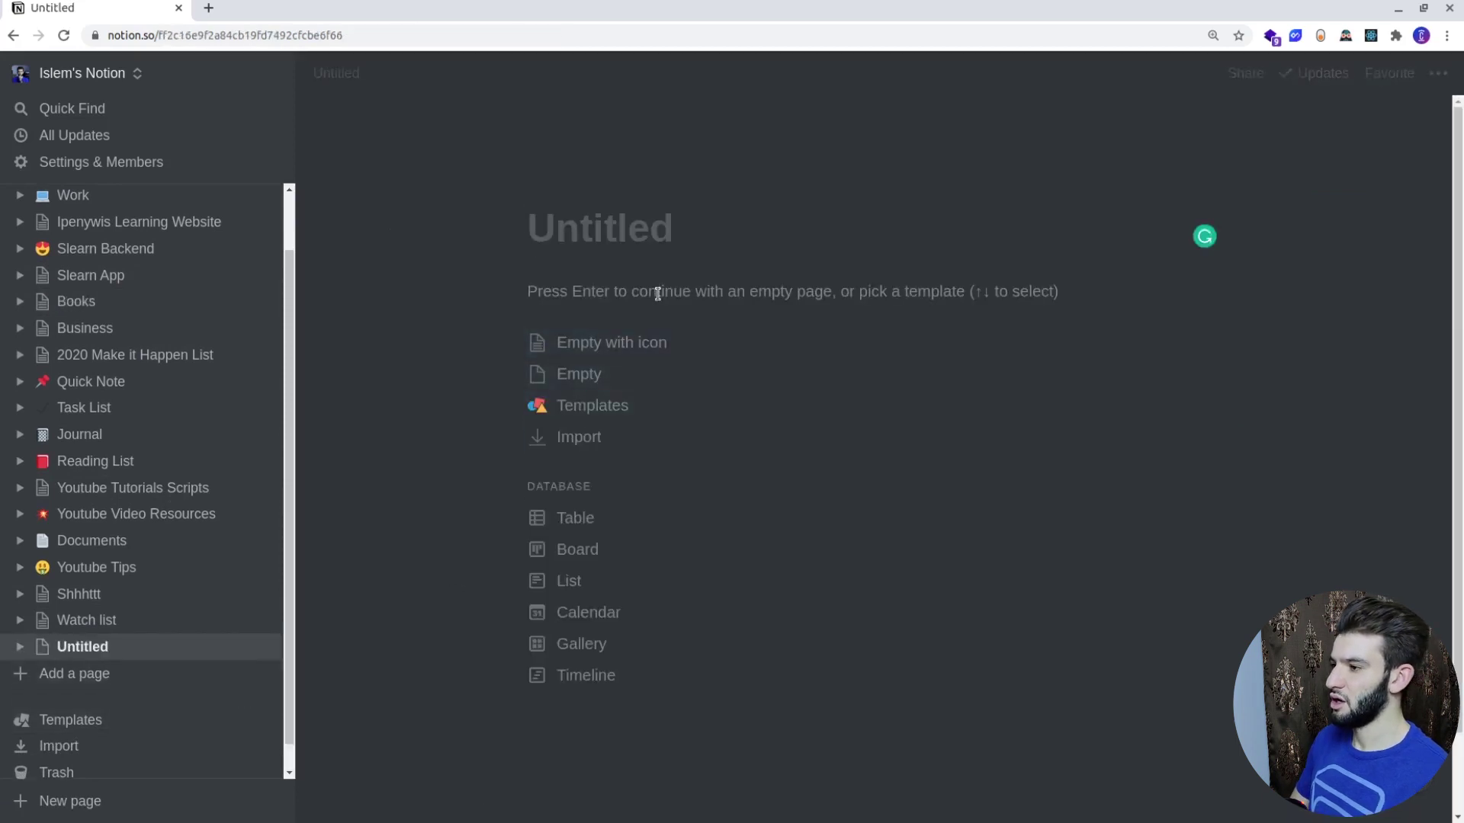
{"action": "type", "text": "My Pagh"}
{"action": "key", "text": "BackSpace"}
{"action": "key", "text": "BackSpace"}
{"action": "type", "text": "e"}
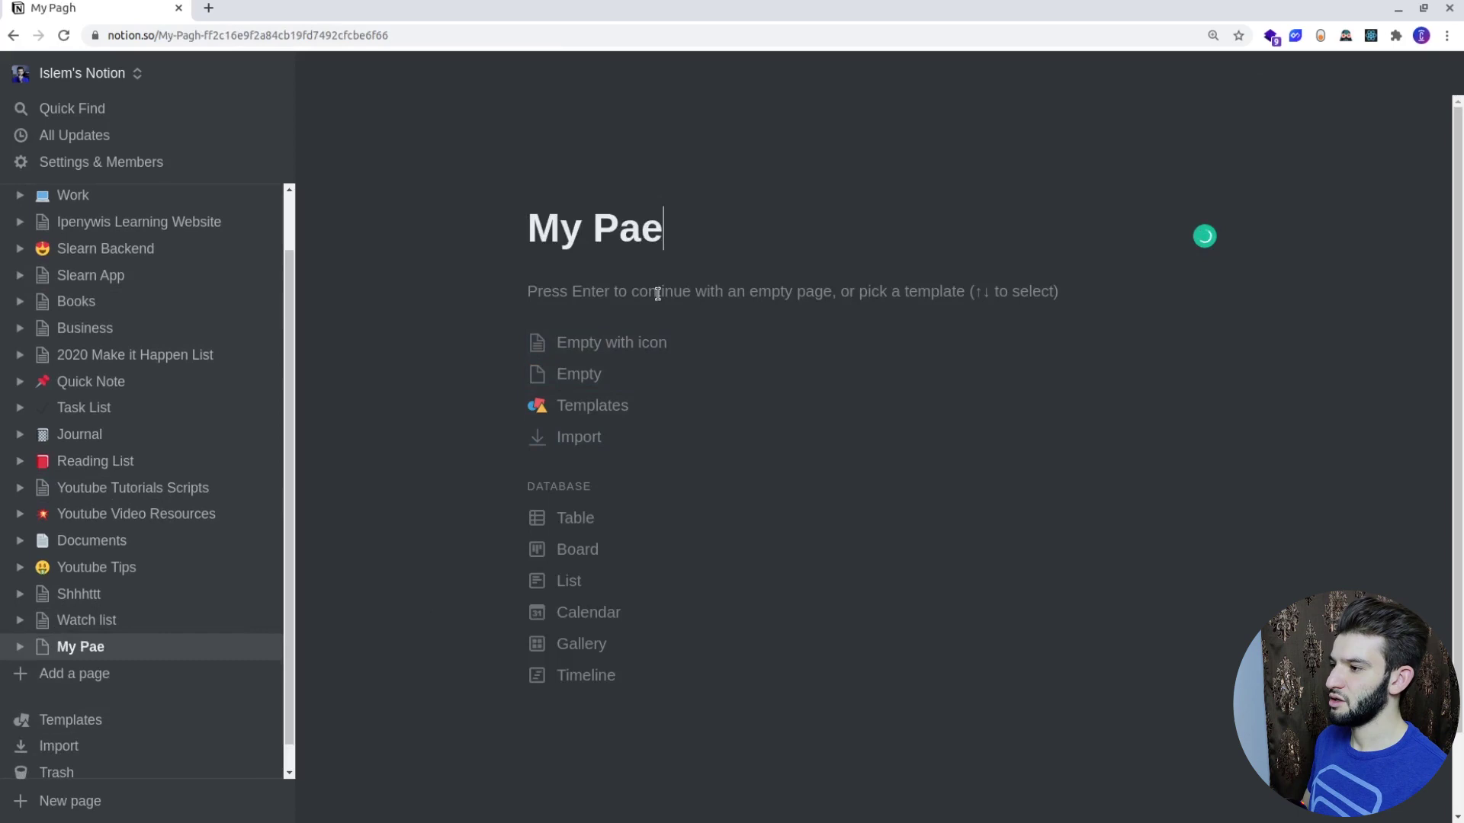
{"action": "key", "text": "BackSpace"}
{"action": "type", "text": "ge"}
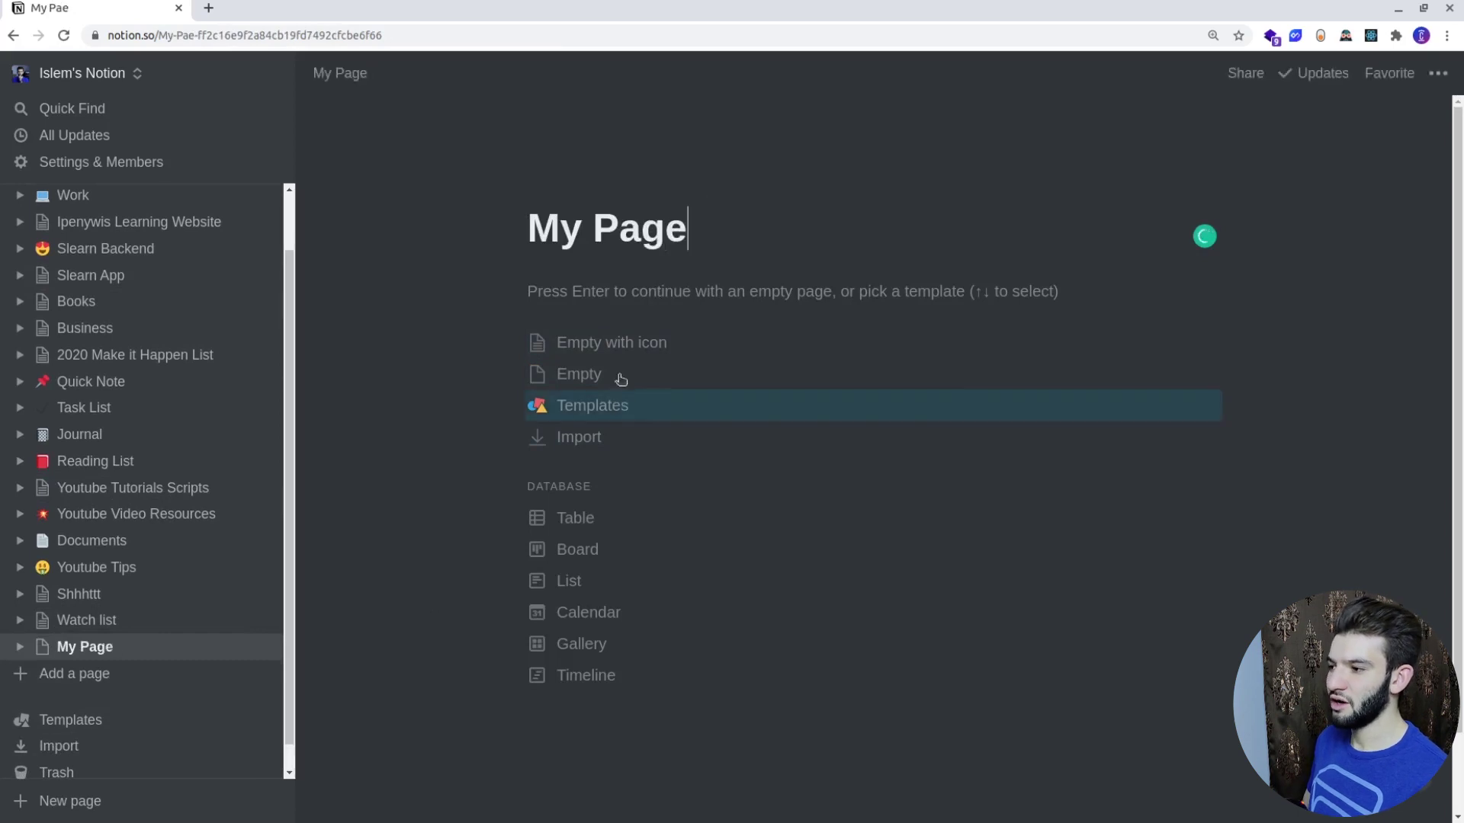
{"action": "left_click", "coordinate": [620, 343]}
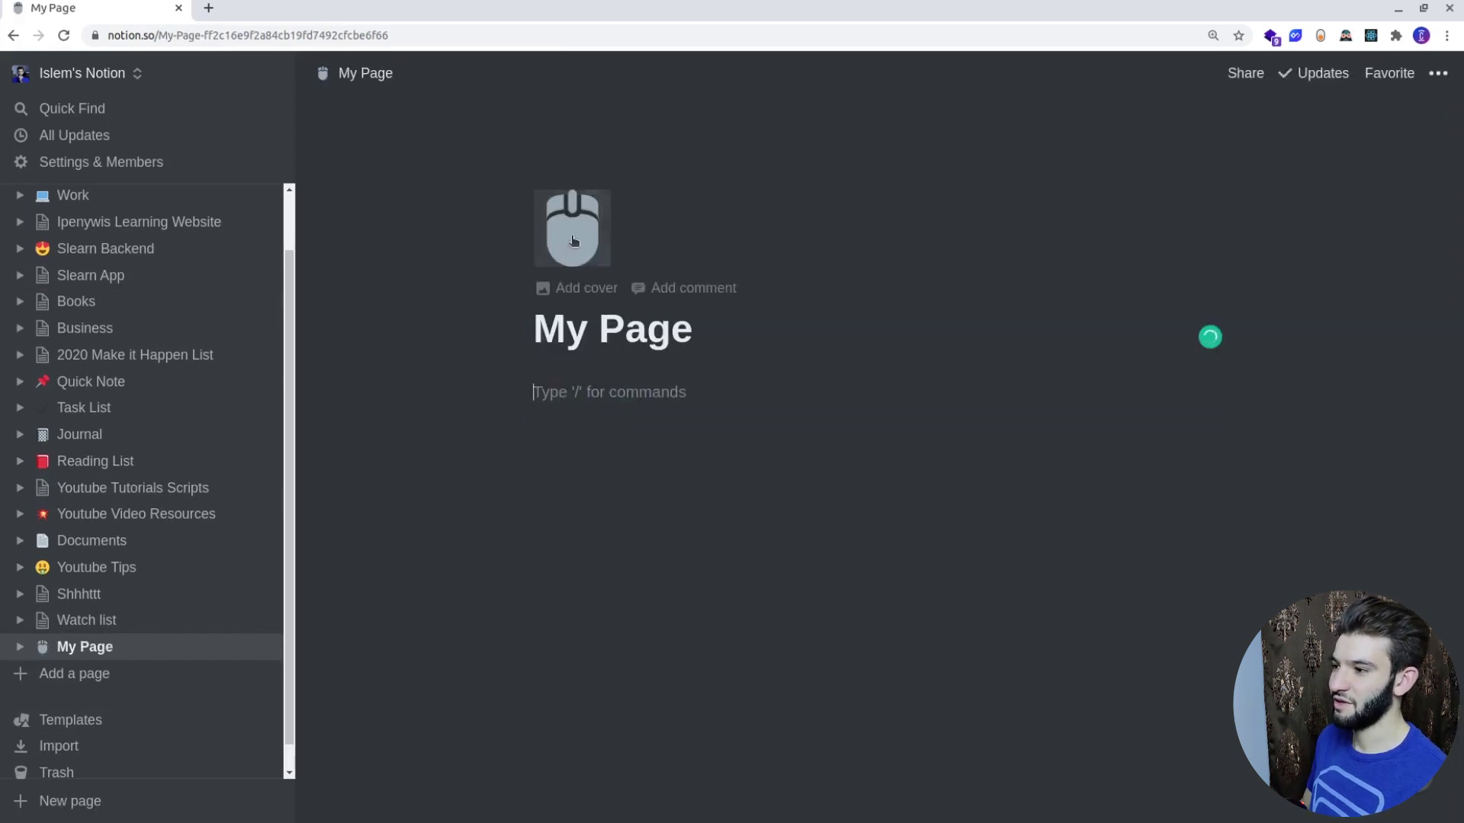
{"action": "left_click", "coordinate": [606, 200]}
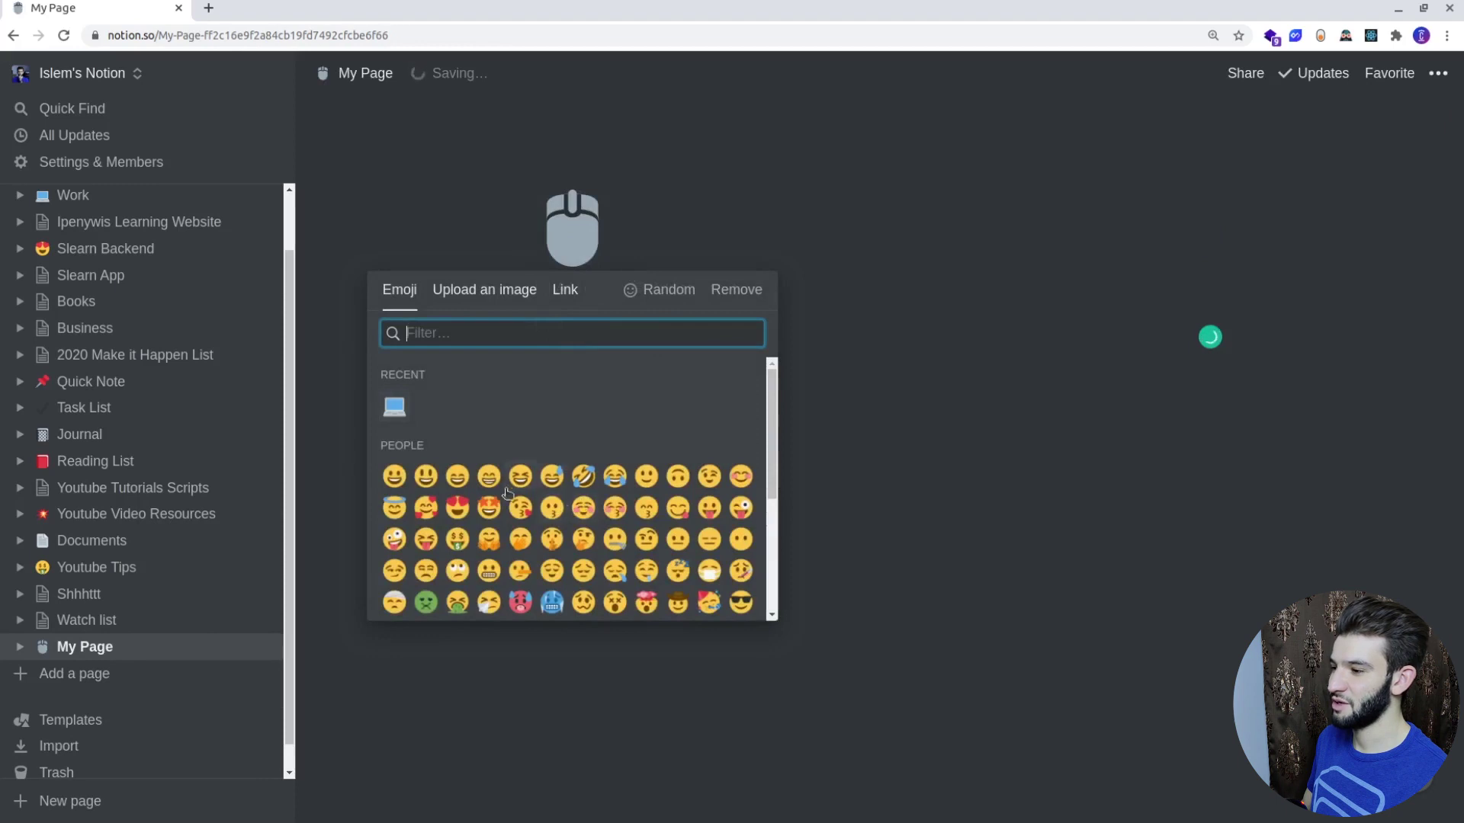
{"action": "left_click", "coordinate": [552, 476]}
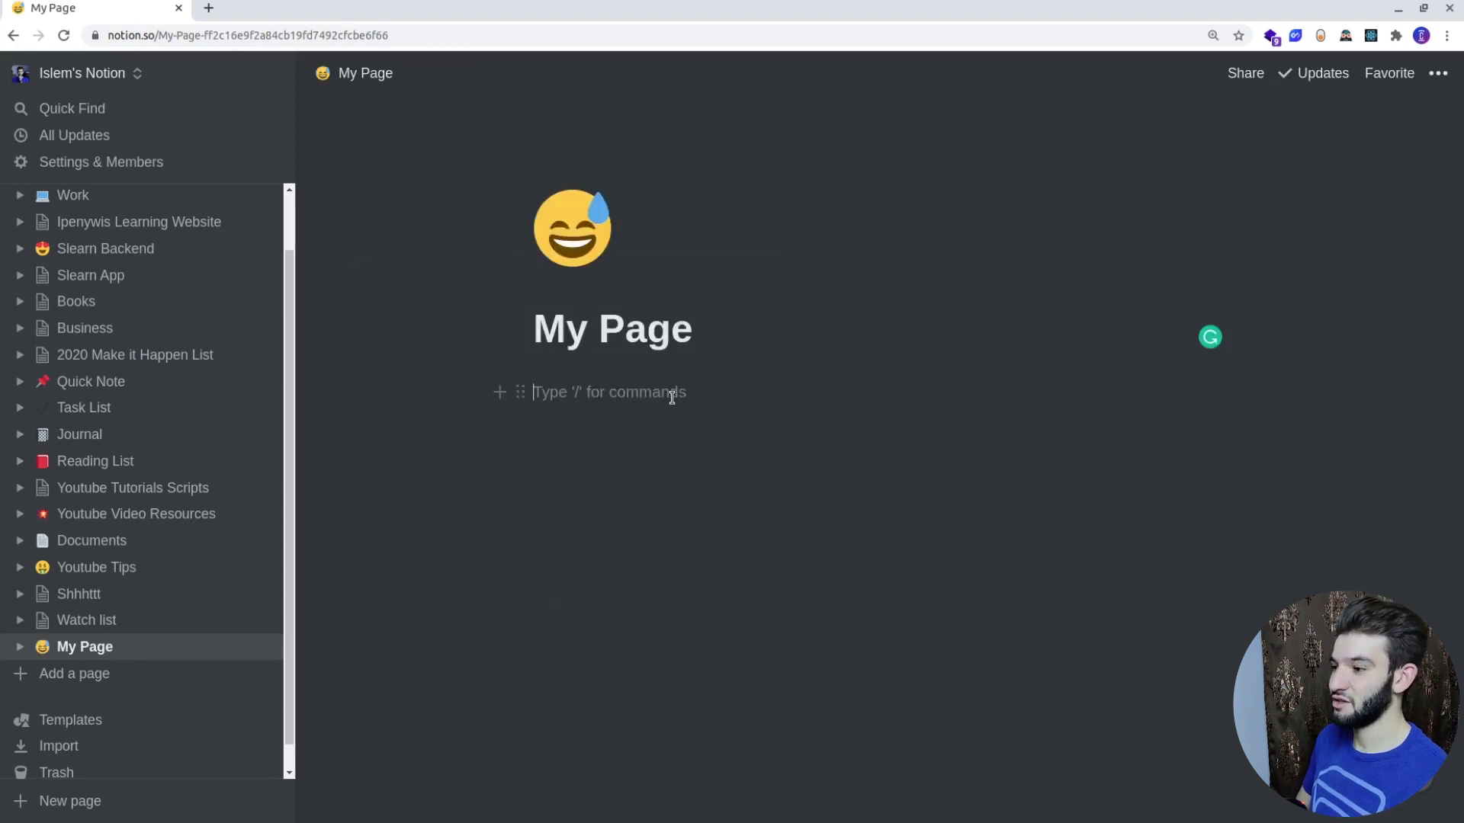
Browse the / block menu down to Table - Inline, then dismiss it without choosing
{"action": "type", "text": "/"}
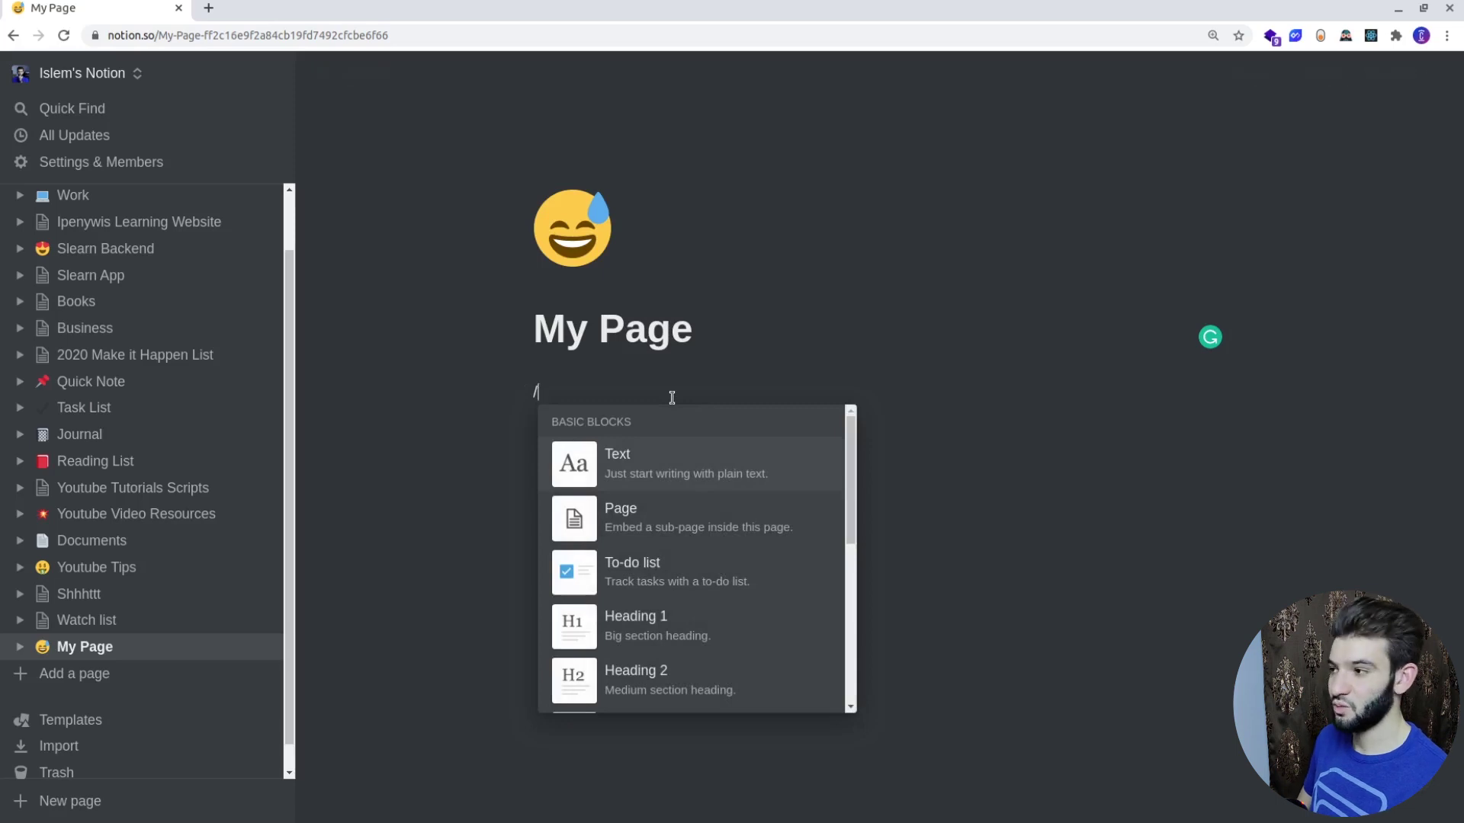
{"action": "key", "text": "Down"}
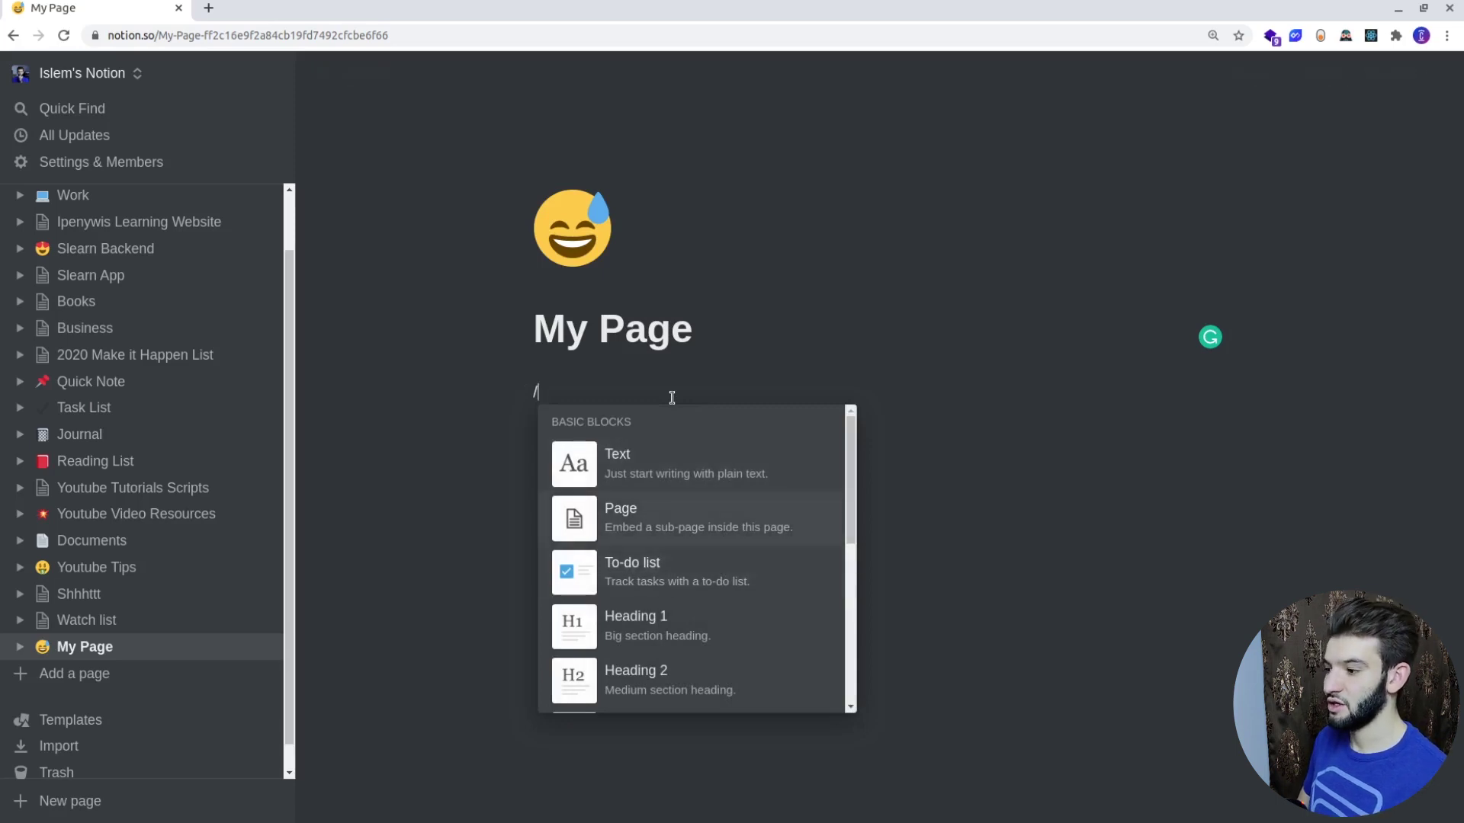
{"action": "key", "text": "Down"}
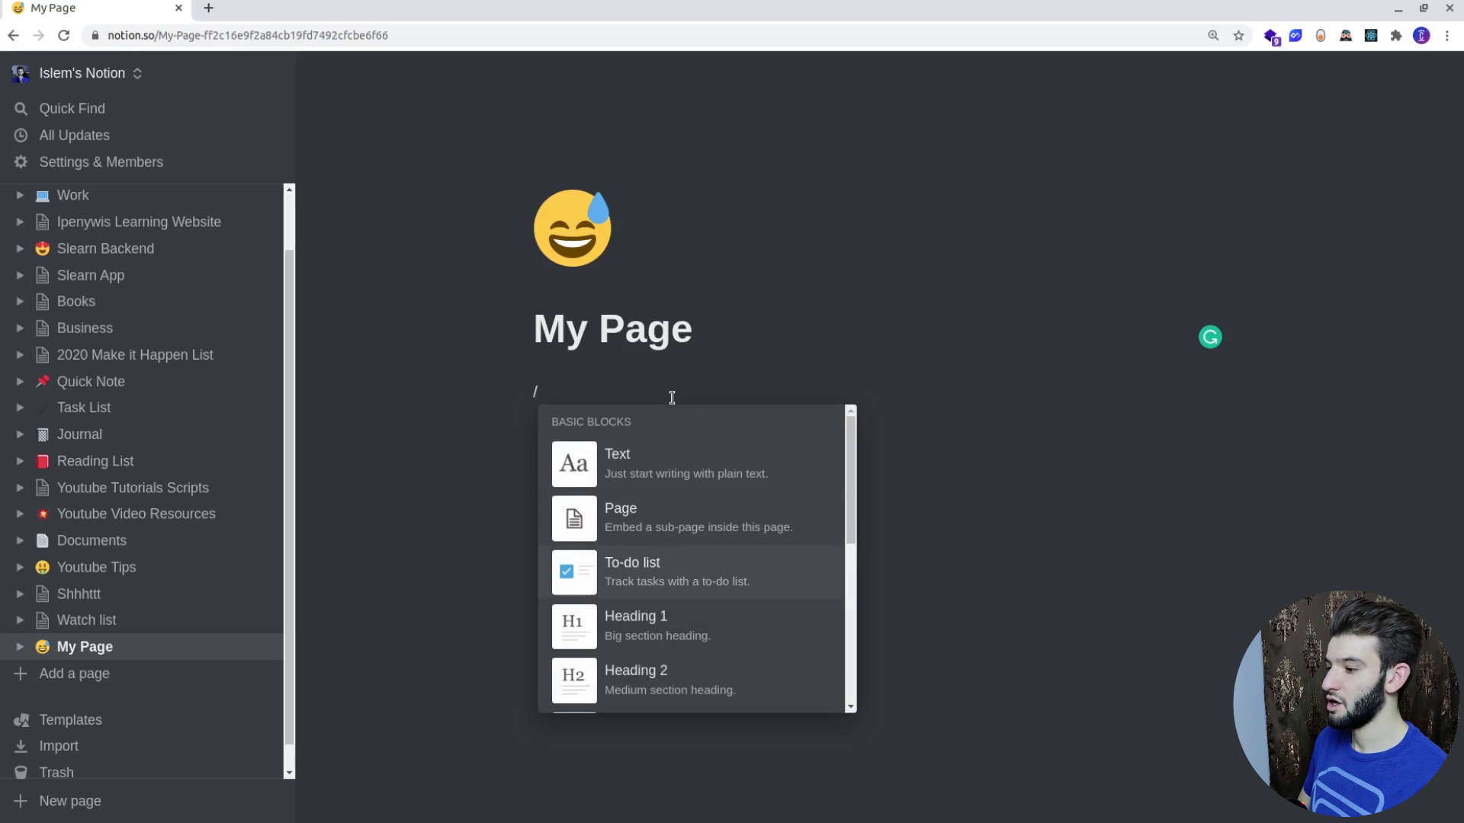
{"action": "key", "text": "Down"}
{"action": "key", "text": "Down"}
{"action": "key", "text": "Down"}
{"action": "key", "text": "Down"}
{"action": "key", "text": "Down"}
{"action": "key", "text": "Down"}
{"action": "key", "text": "Down"}
{"action": "key", "text": "Down"}
{"action": "key", "text": "Down"}
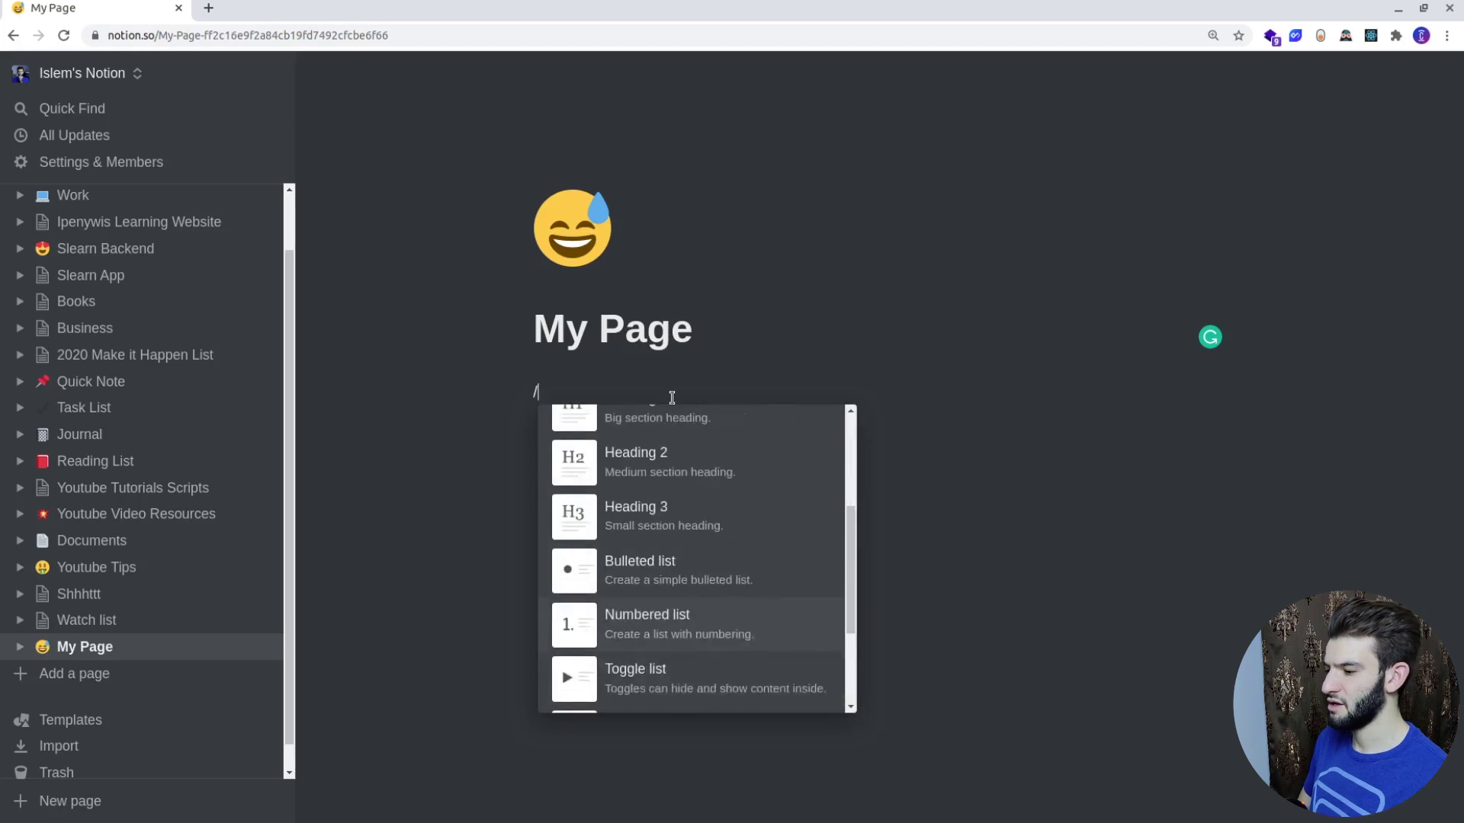
{"action": "key", "text": "Down"}
{"action": "key", "text": "Down"}
{"action": "key", "text": "Down"}
{"action": "key", "text": "Down"}
{"action": "key", "text": "Down"}
{"action": "key", "text": "Down"}
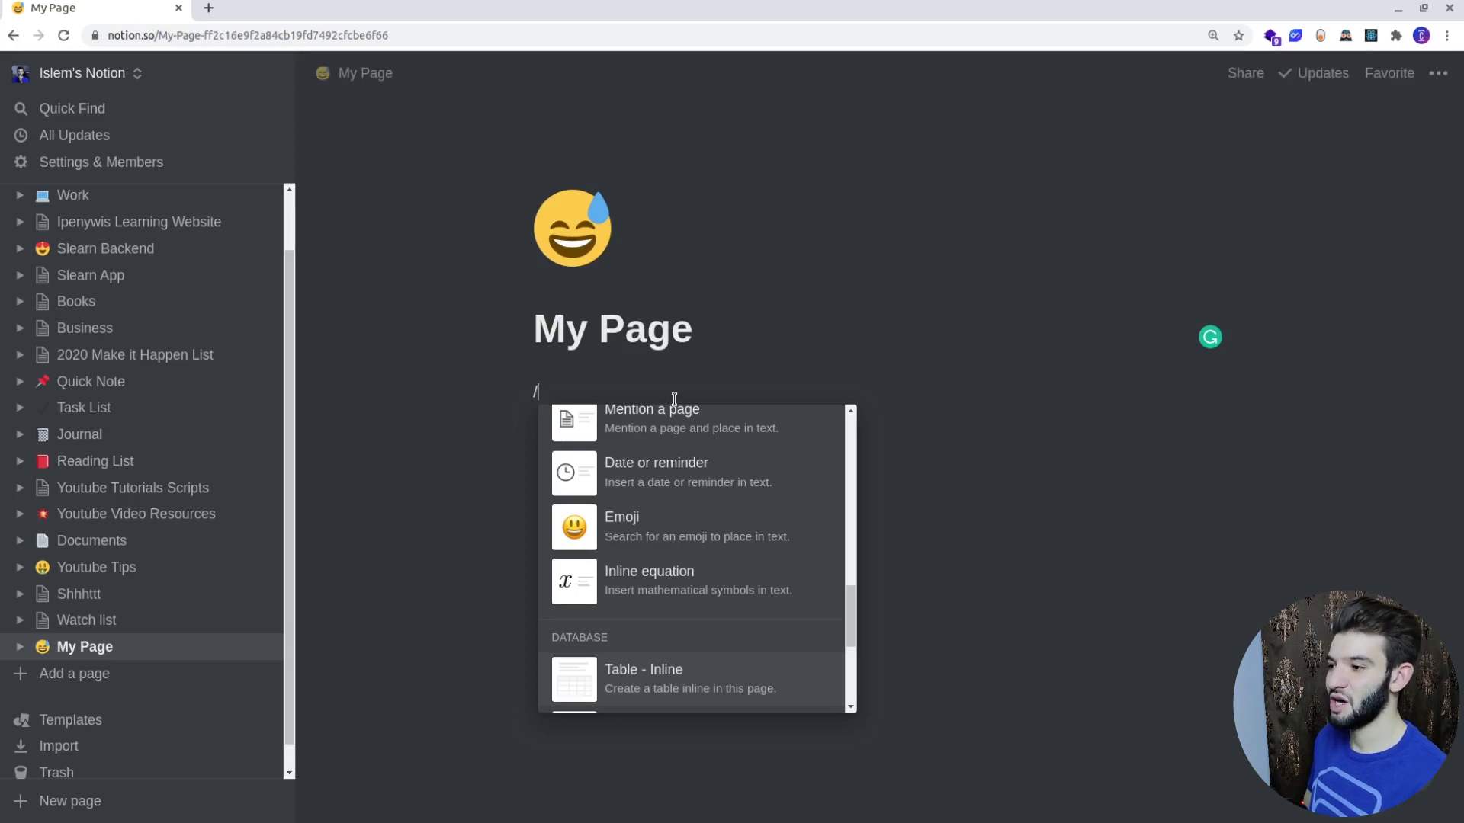
{"action": "left_click", "coordinate": [673, 398]}
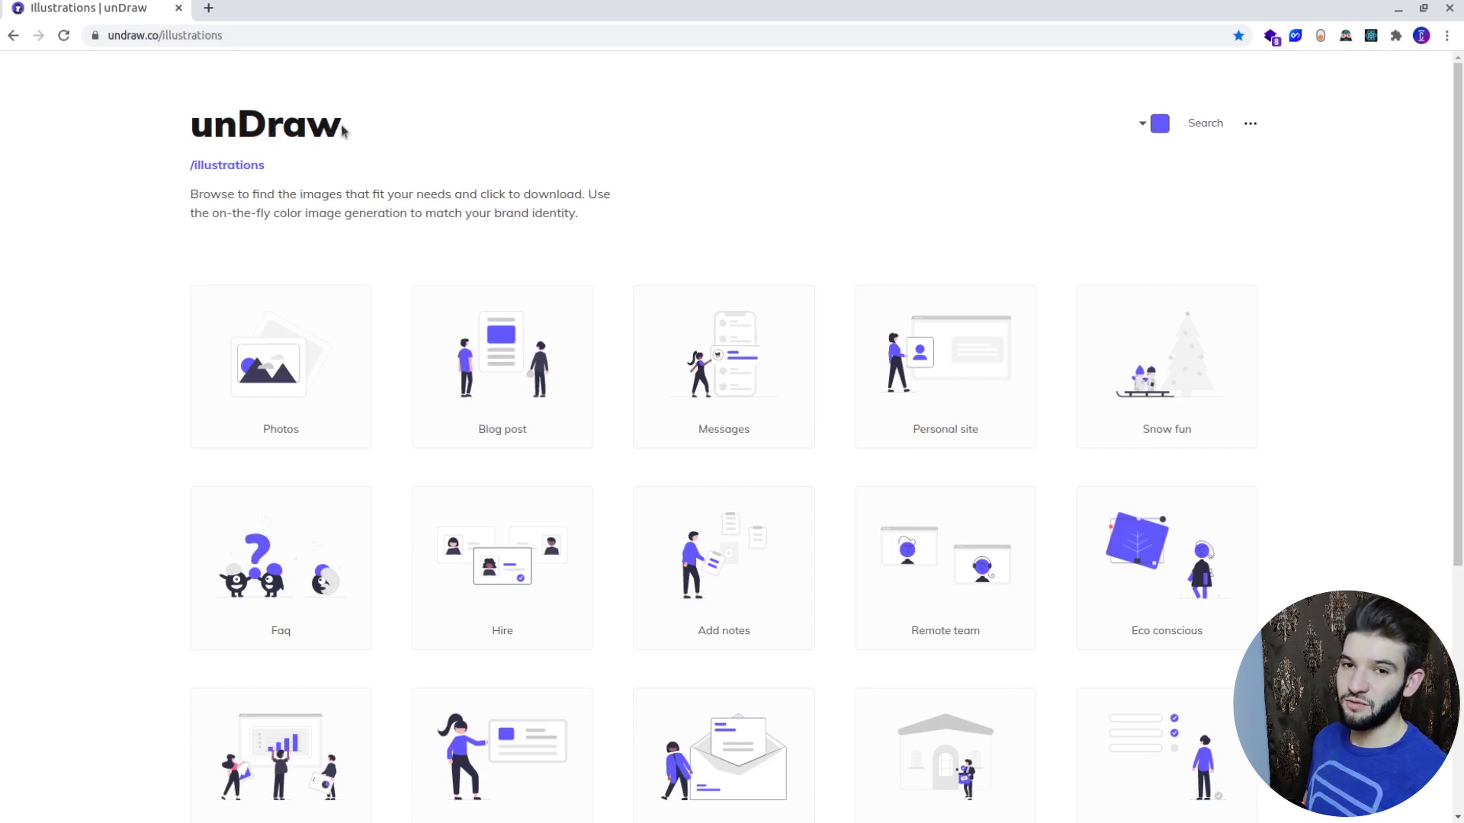
Highlight the unDraw title and check the site's web address
{"action": "left_click_drag", "start_coordinate": [342, 131], "coordinate": [194, 132]}
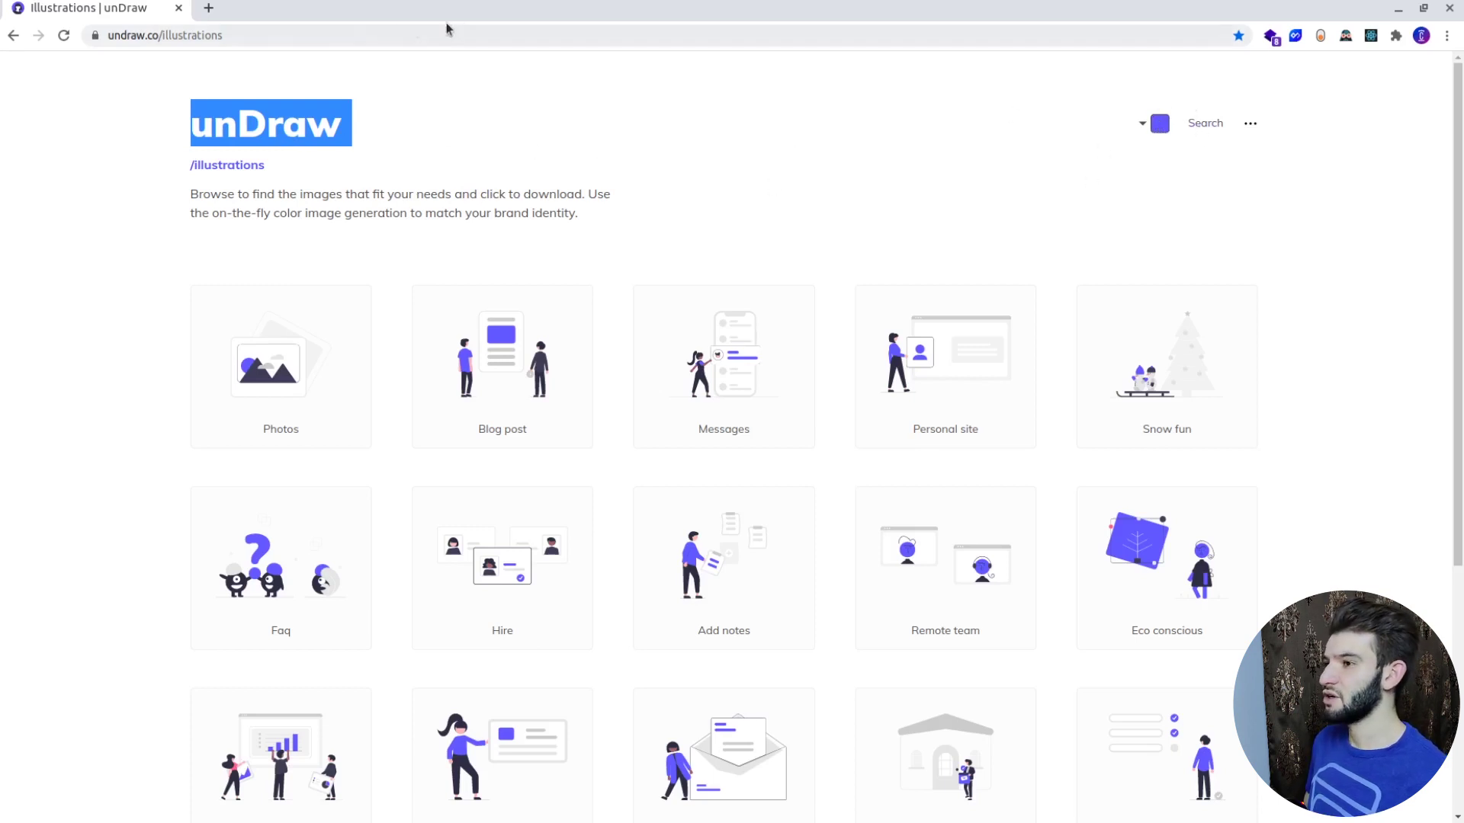
{"action": "left_click", "coordinate": [231, 37]}
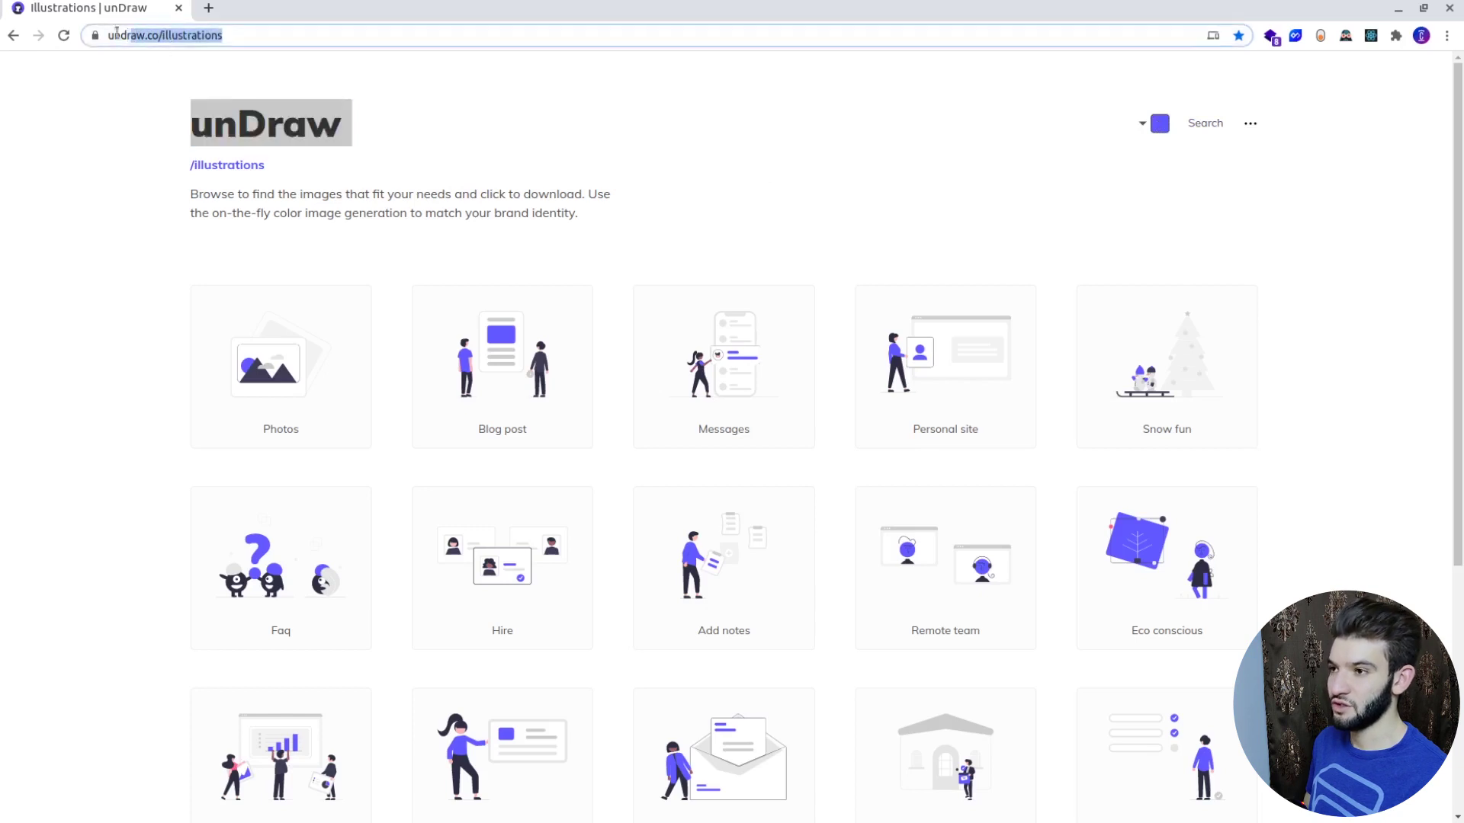
{"action": "key", "text": "Escape"}
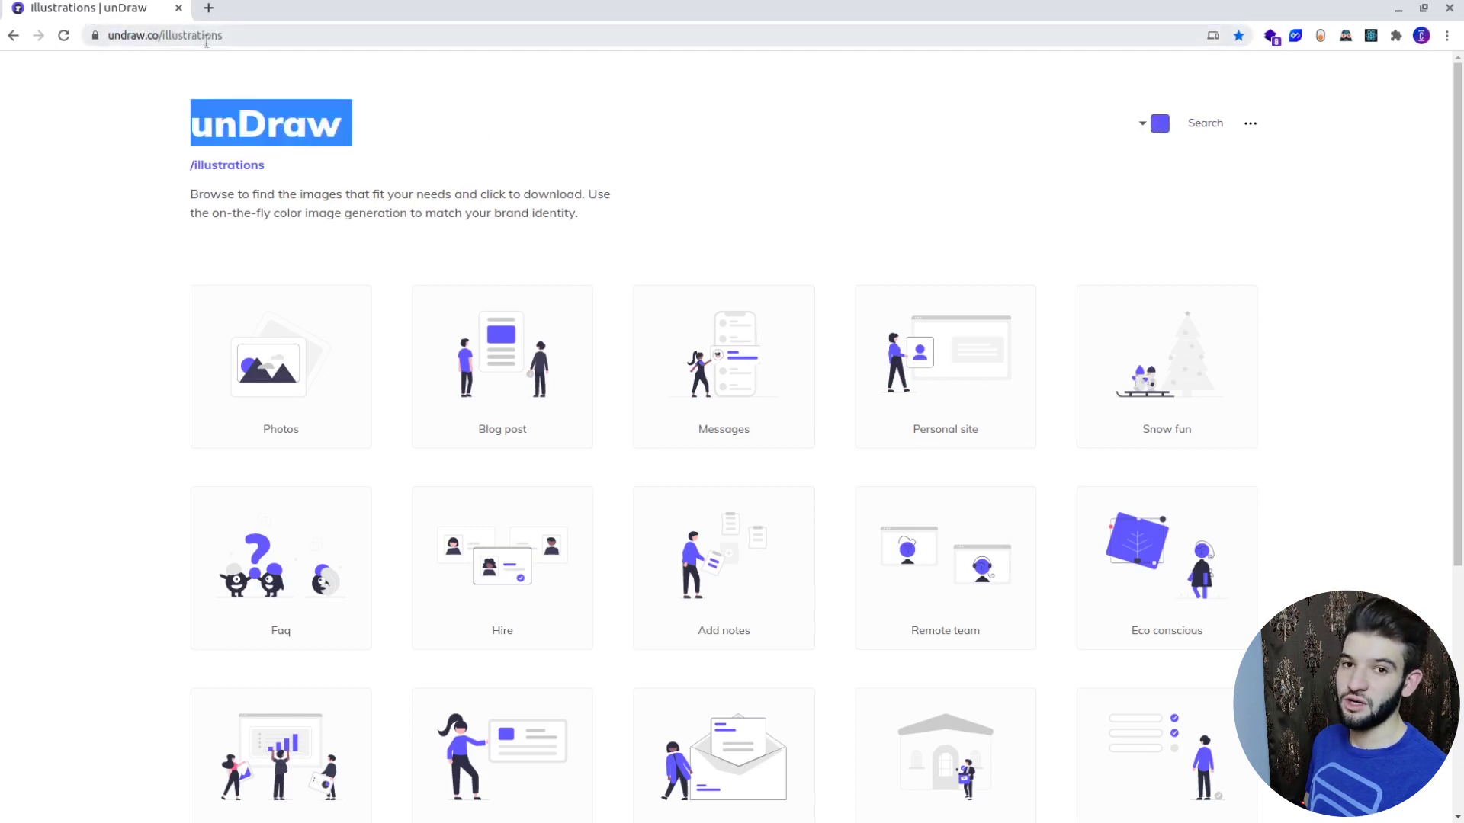
Recolour the illustrations from purple to a bright green in the colour picker
{"action": "left_click", "coordinate": [1157, 127]}
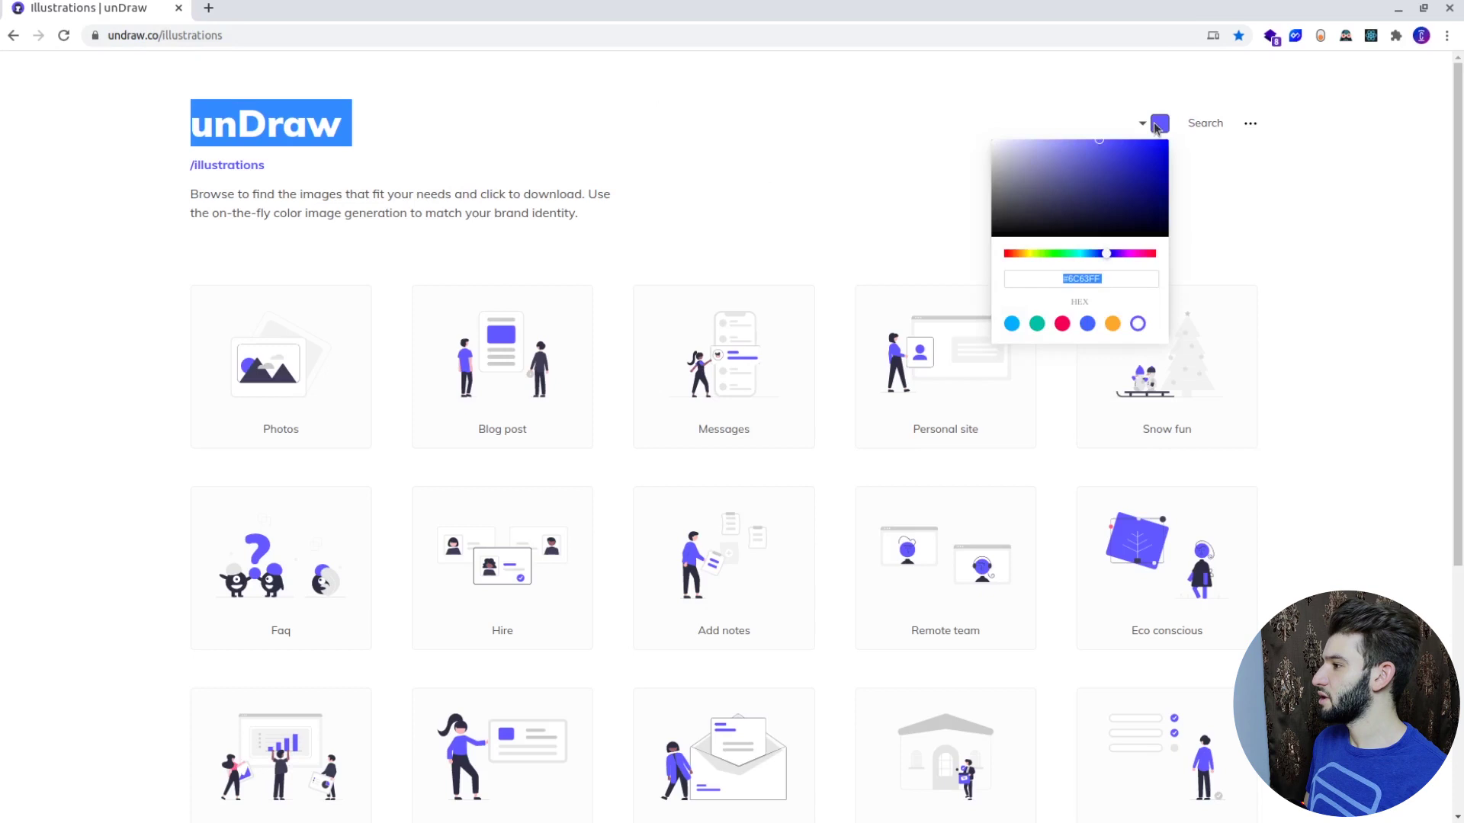
{"action": "left_click", "coordinate": [1127, 165]}
{"action": "left_click", "coordinate": [1062, 254]}
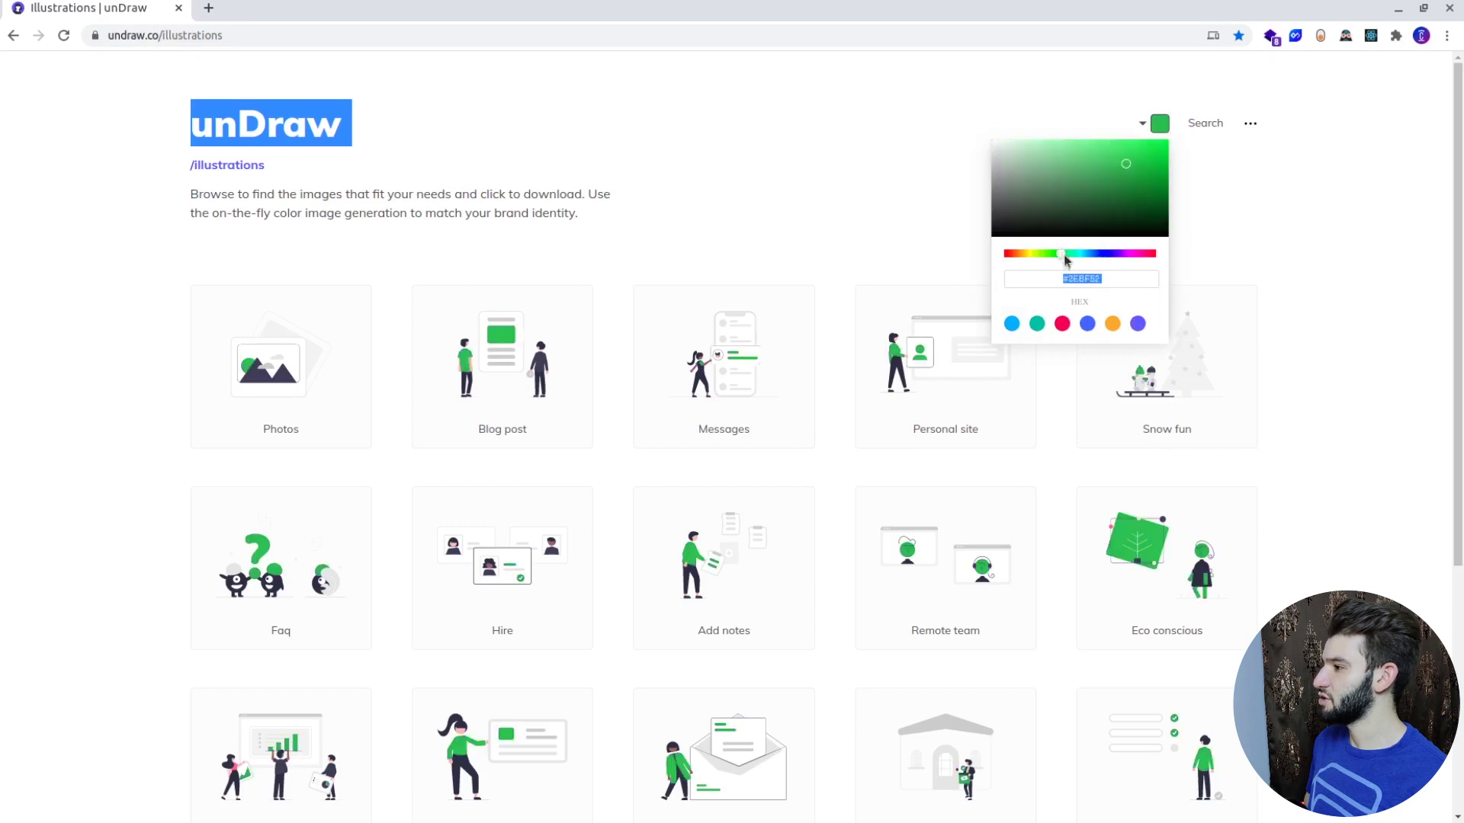
{"action": "mouse_move", "coordinate": [1115, 172]}
{"action": "left_mouse_down"}
{"action": "mouse_move", "coordinate": [1147, 156]}
{"action": "mouse_move", "coordinate": [1123, 158]}
{"action": "left_mouse_up"}
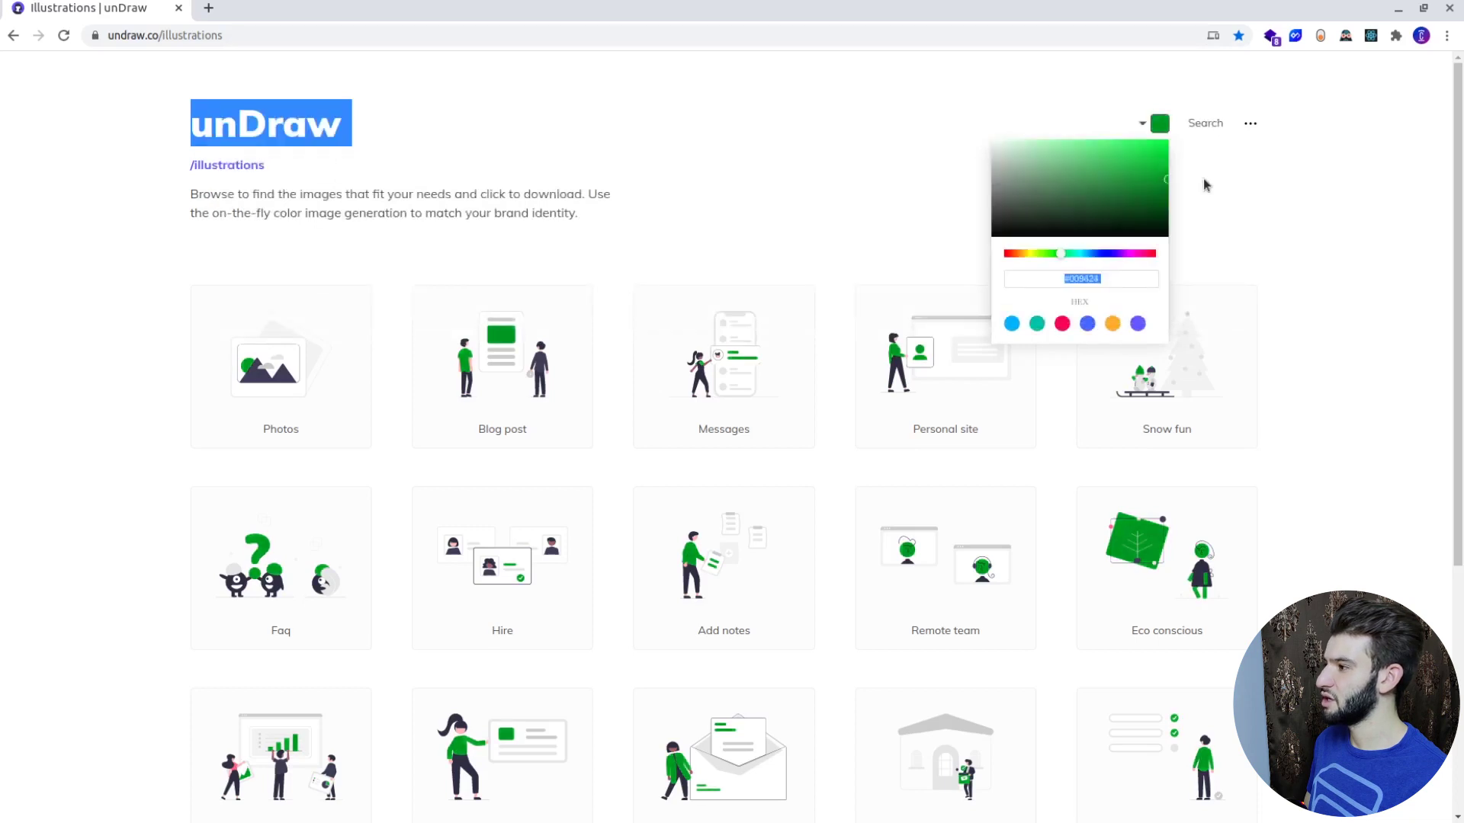
{"action": "left_click_drag", "start_coordinate": [1204, 185], "coordinate": [1123, 157]}
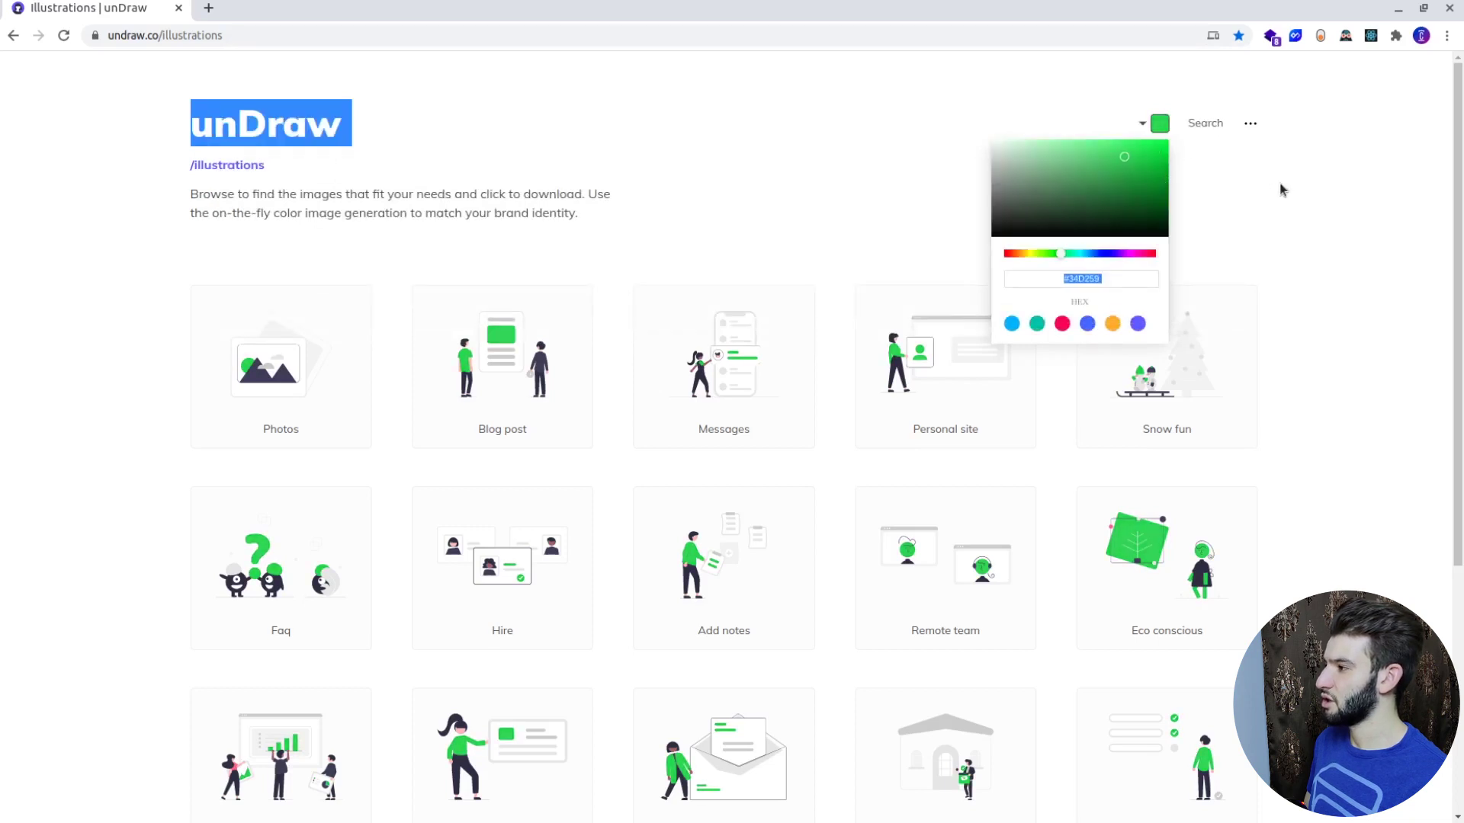
{"action": "left_click", "coordinate": [1220, 183]}
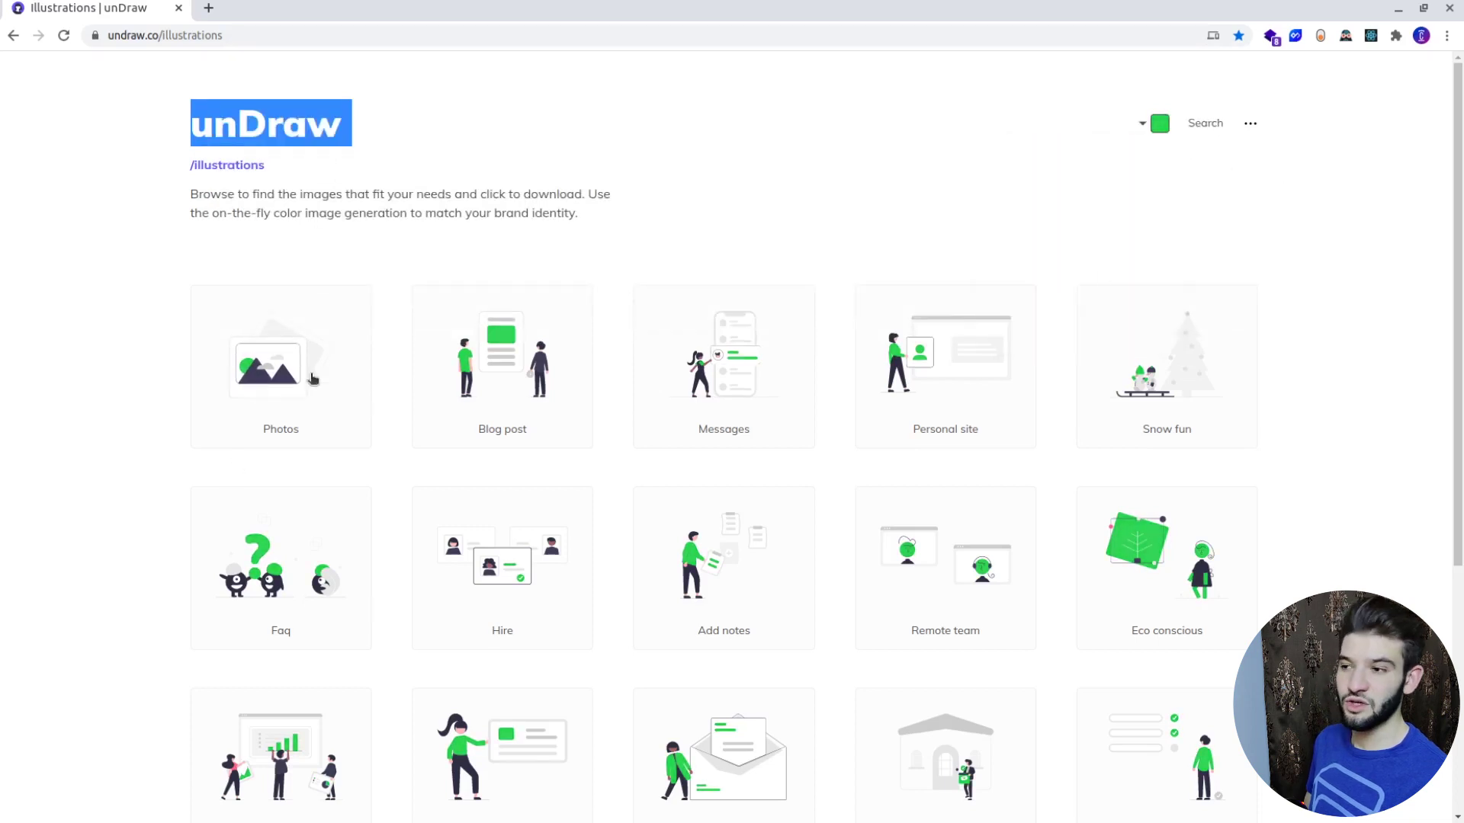
Scroll through the gallery to review the green illustrations
{"action": "scroll", "coordinate": [653, 288], "scroll_direction": "down", "scroll_amount": 6}
{"action": "scroll", "coordinate": [653, 287], "scroll_direction": "up", "scroll_amount": 6}
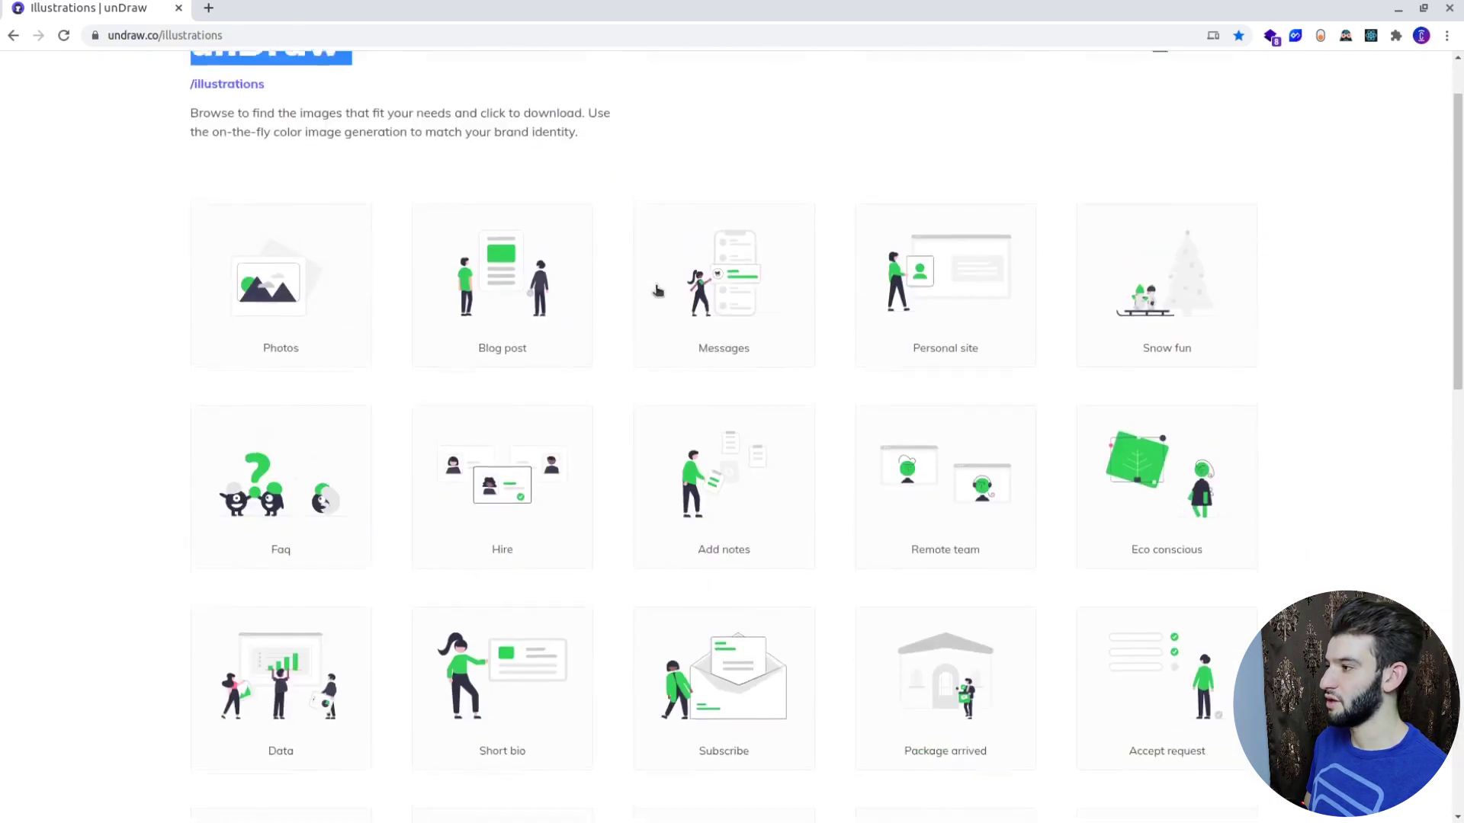
{"action": "scroll", "coordinate": [656, 290], "scroll_direction": "down", "scroll_amount": 14}
{"action": "scroll", "coordinate": [654, 289], "scroll_direction": "down", "scroll_amount": 4}
{"action": "scroll", "coordinate": [649, 324], "scroll_direction": "down", "scroll_amount": 12}
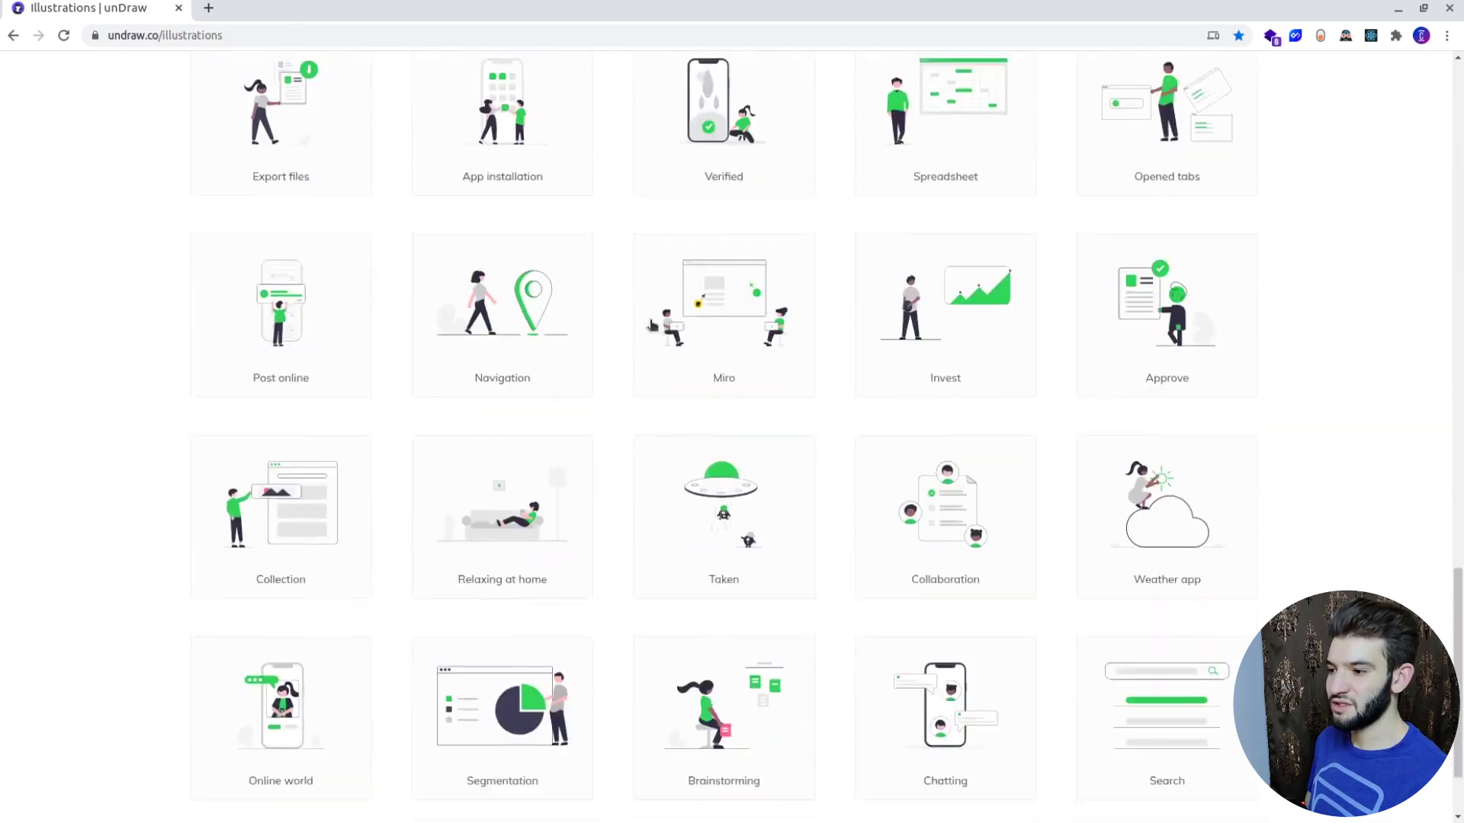
{"action": "scroll", "coordinate": [648, 324], "scroll_direction": "down", "scroll_amount": 10}
{"action": "scroll", "coordinate": [649, 324], "scroll_direction": "up", "scroll_amount": 8}
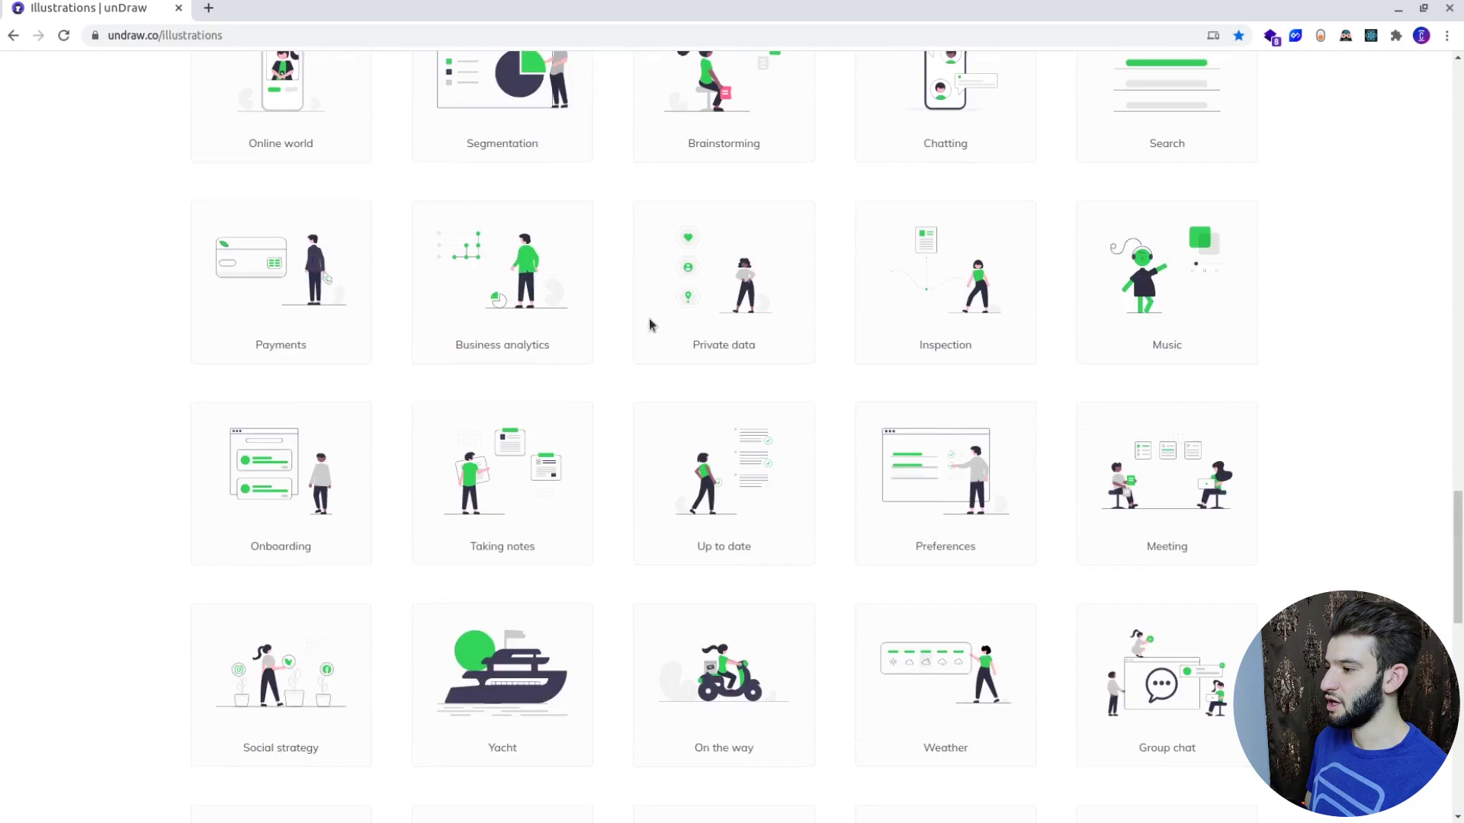
{"action": "scroll", "coordinate": [652, 324], "scroll_direction": "down", "scroll_amount": 5}
{"action": "scroll", "coordinate": [751, 339], "scroll_direction": "up", "scroll_amount": 20}
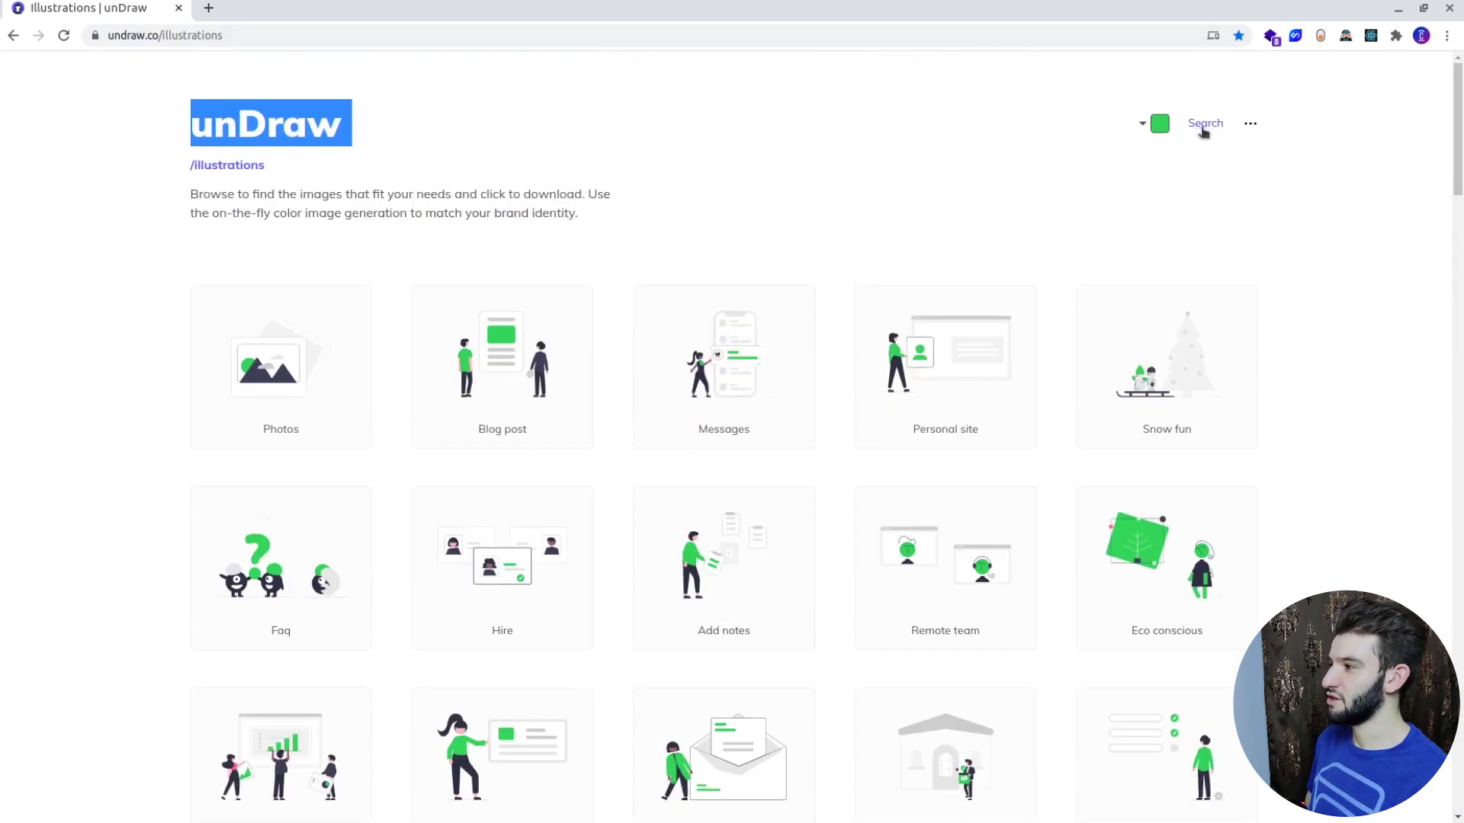
Search unDraw illustrations for 'code' and scroll the results
{"action": "left_click", "coordinate": [1205, 123]}
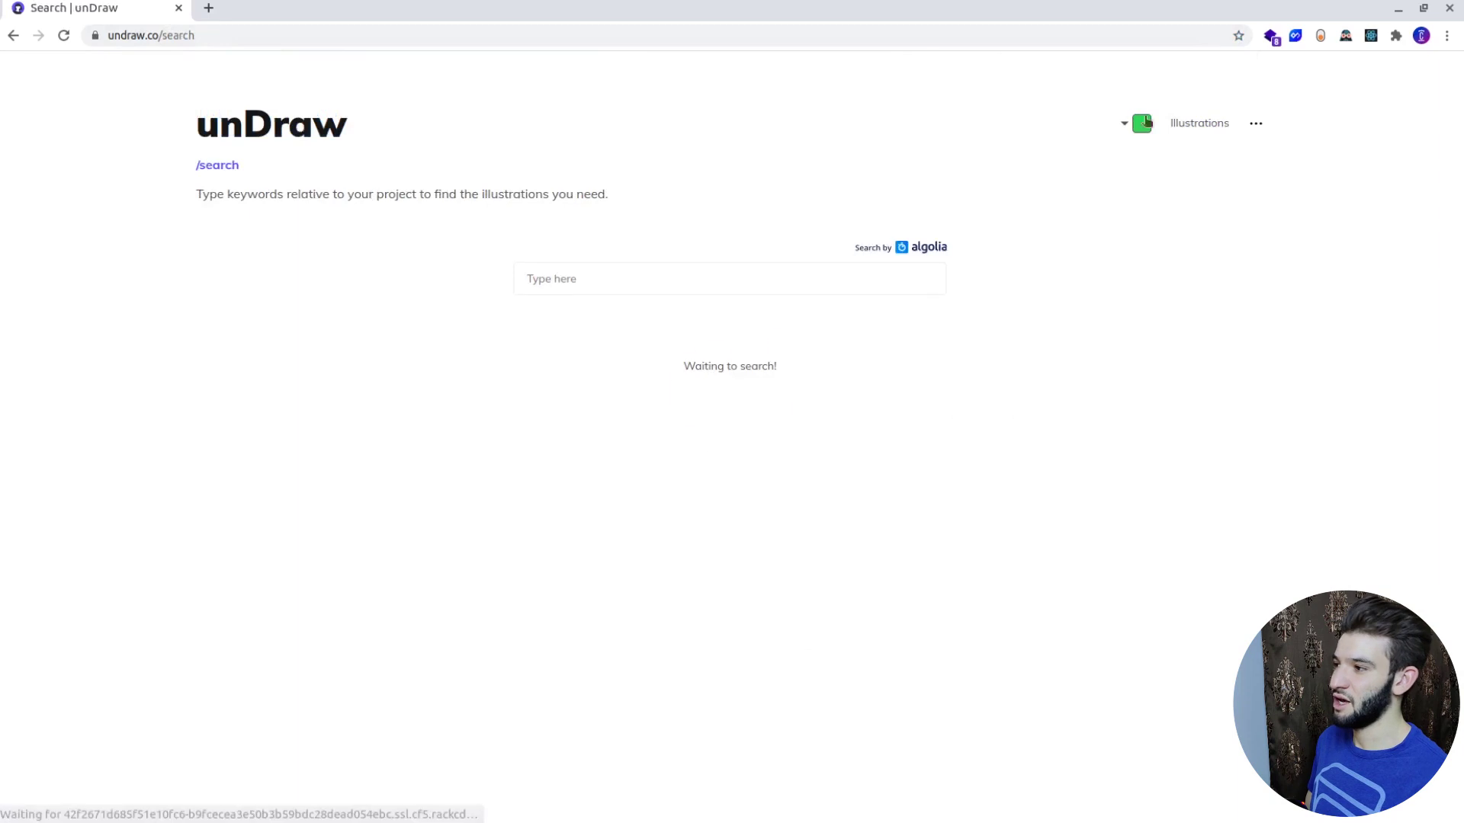
{"action": "left_click", "coordinate": [641, 285]}
{"action": "type", "text": "code"}
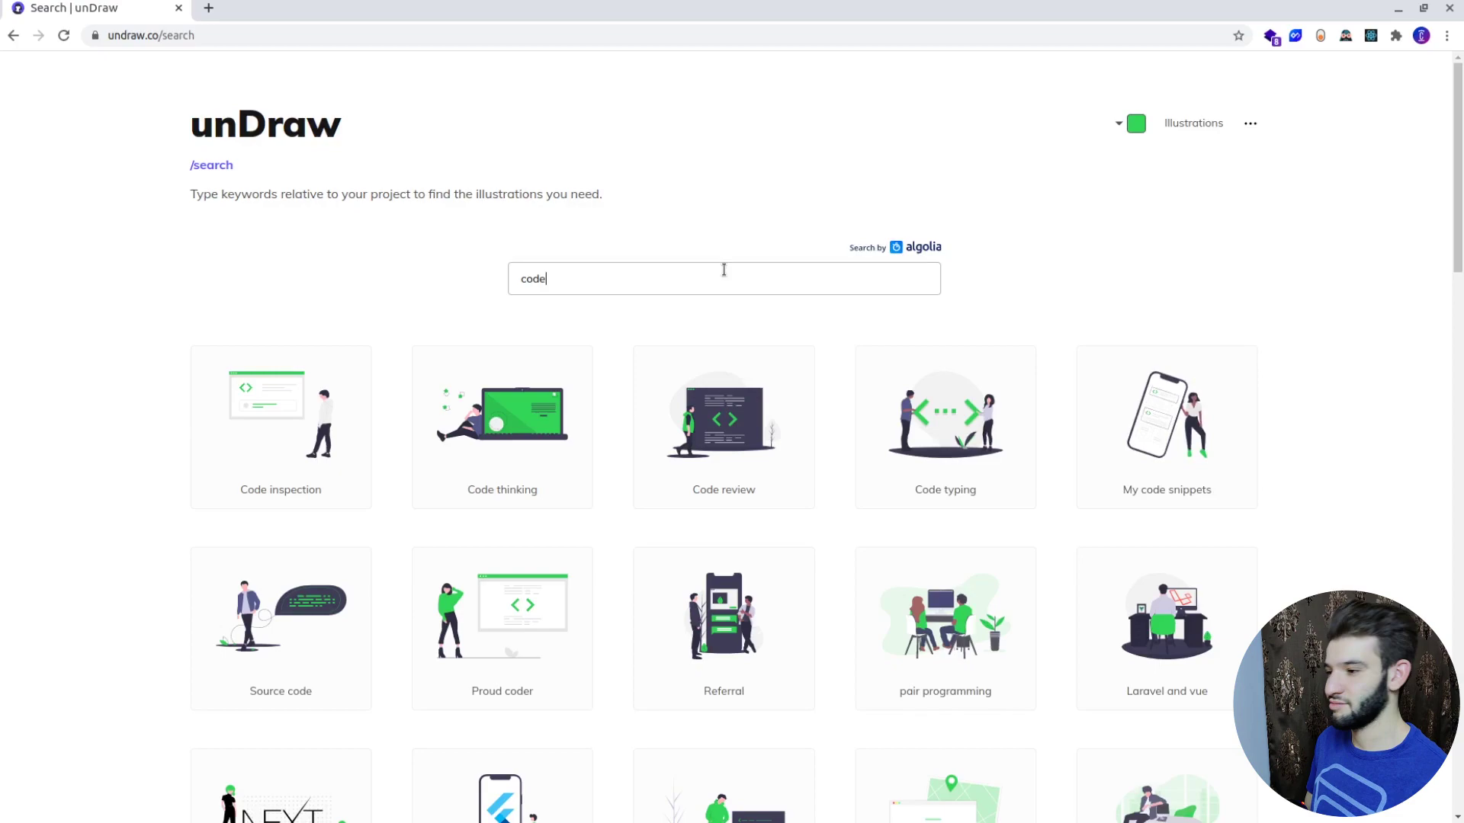
{"action": "scroll", "coordinate": [605, 297], "scroll_direction": "down", "scroll_amount": 11}
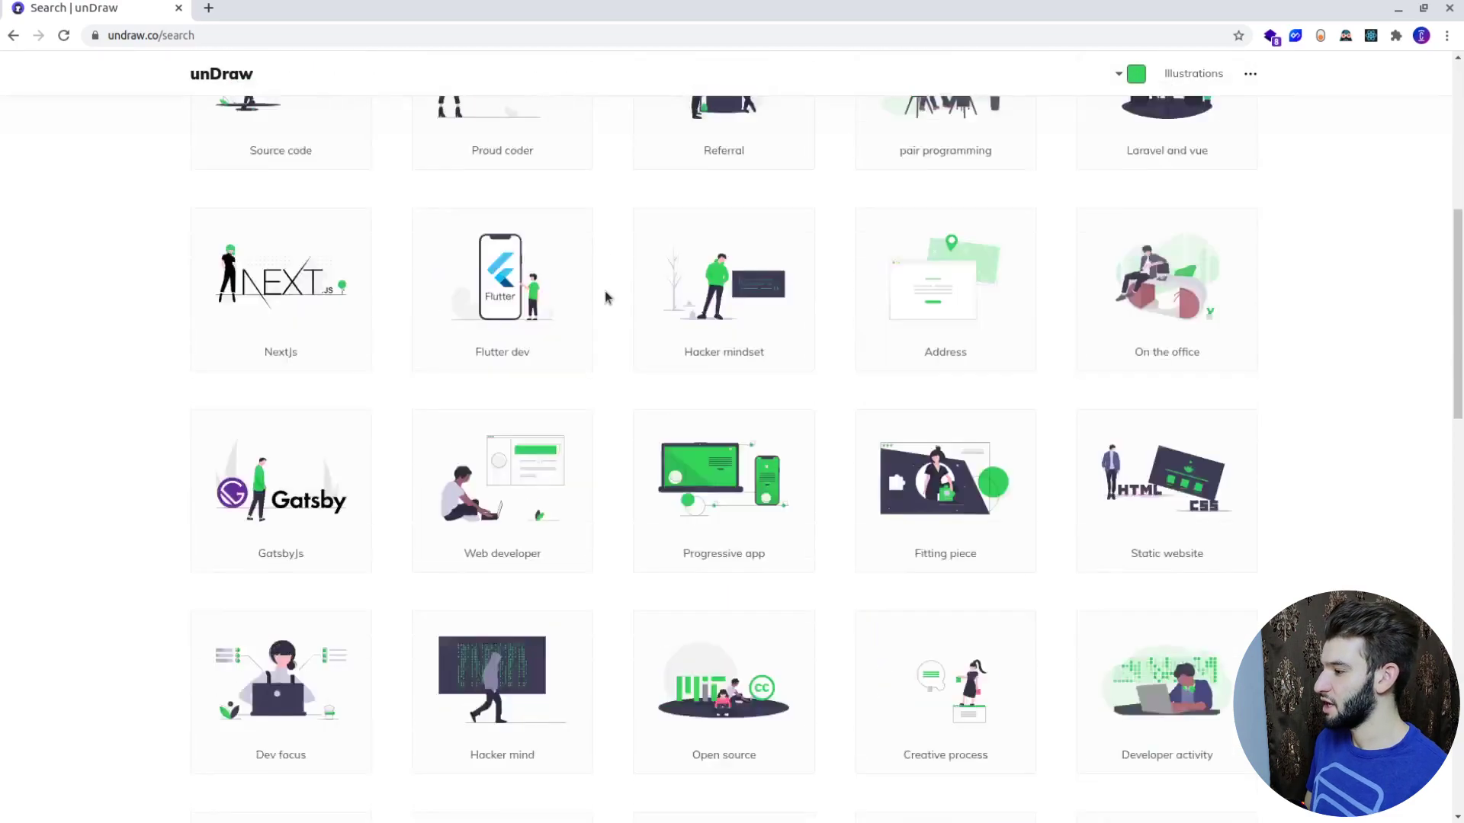
{"action": "scroll", "coordinate": [604, 297], "scroll_direction": "up", "scroll_amount": 11}
{"action": "scroll", "coordinate": [606, 294], "scroll_direction": "down", "scroll_amount": 4}
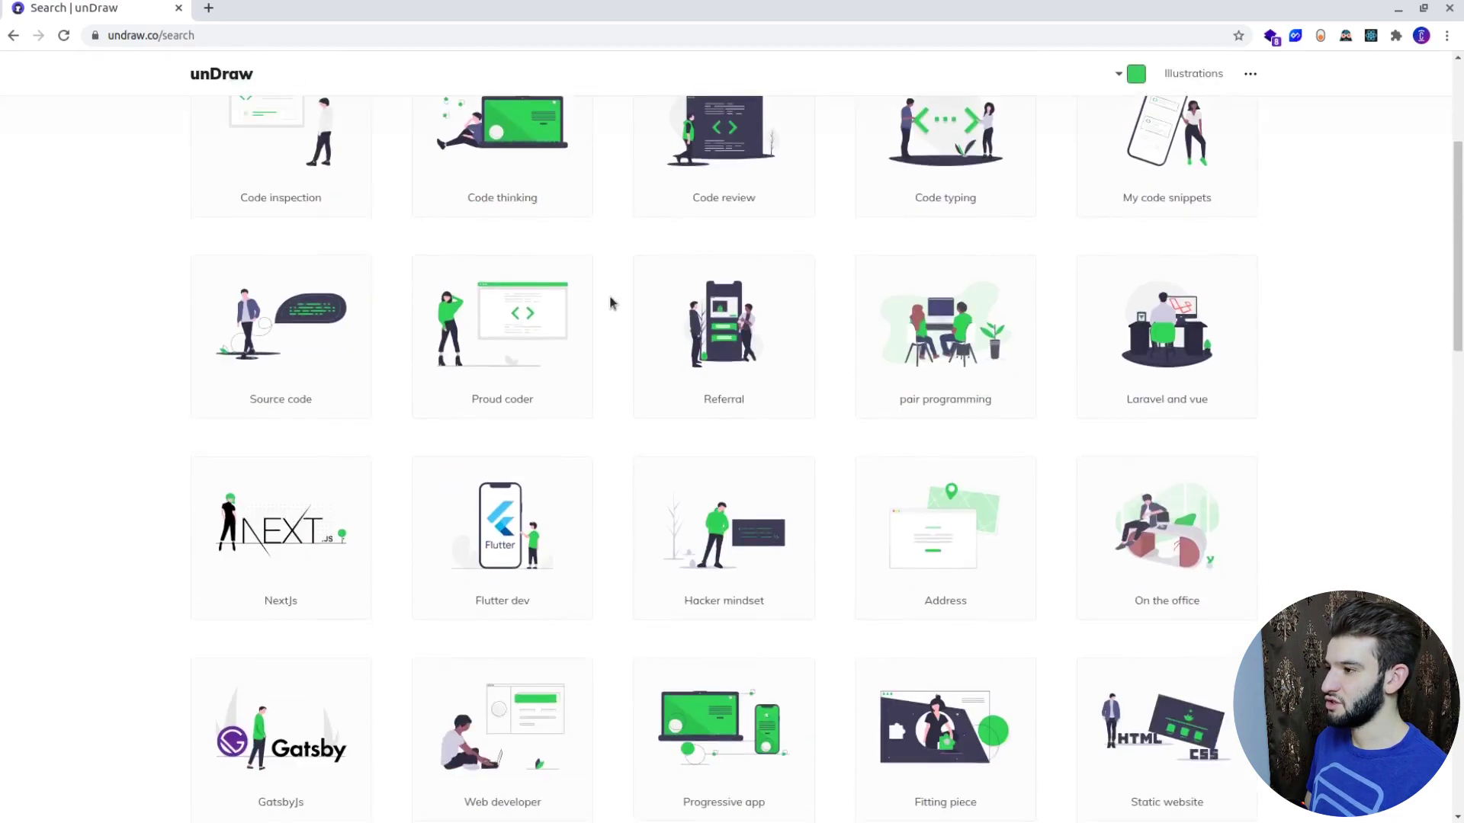
{"action": "scroll", "coordinate": [720, 311], "scroll_direction": "up", "scroll_amount": 4}
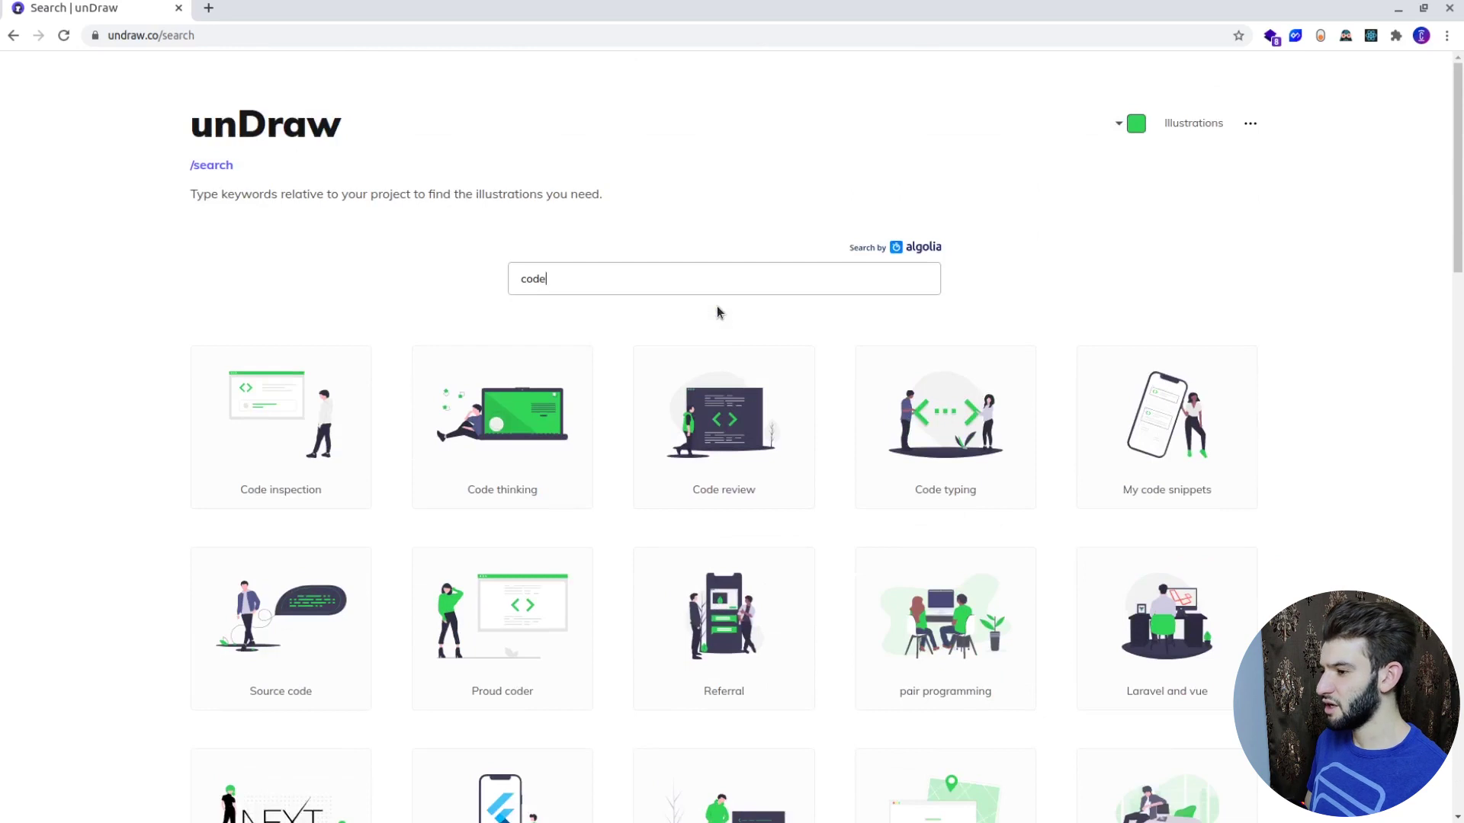
{"action": "left_click", "coordinate": [684, 278]}
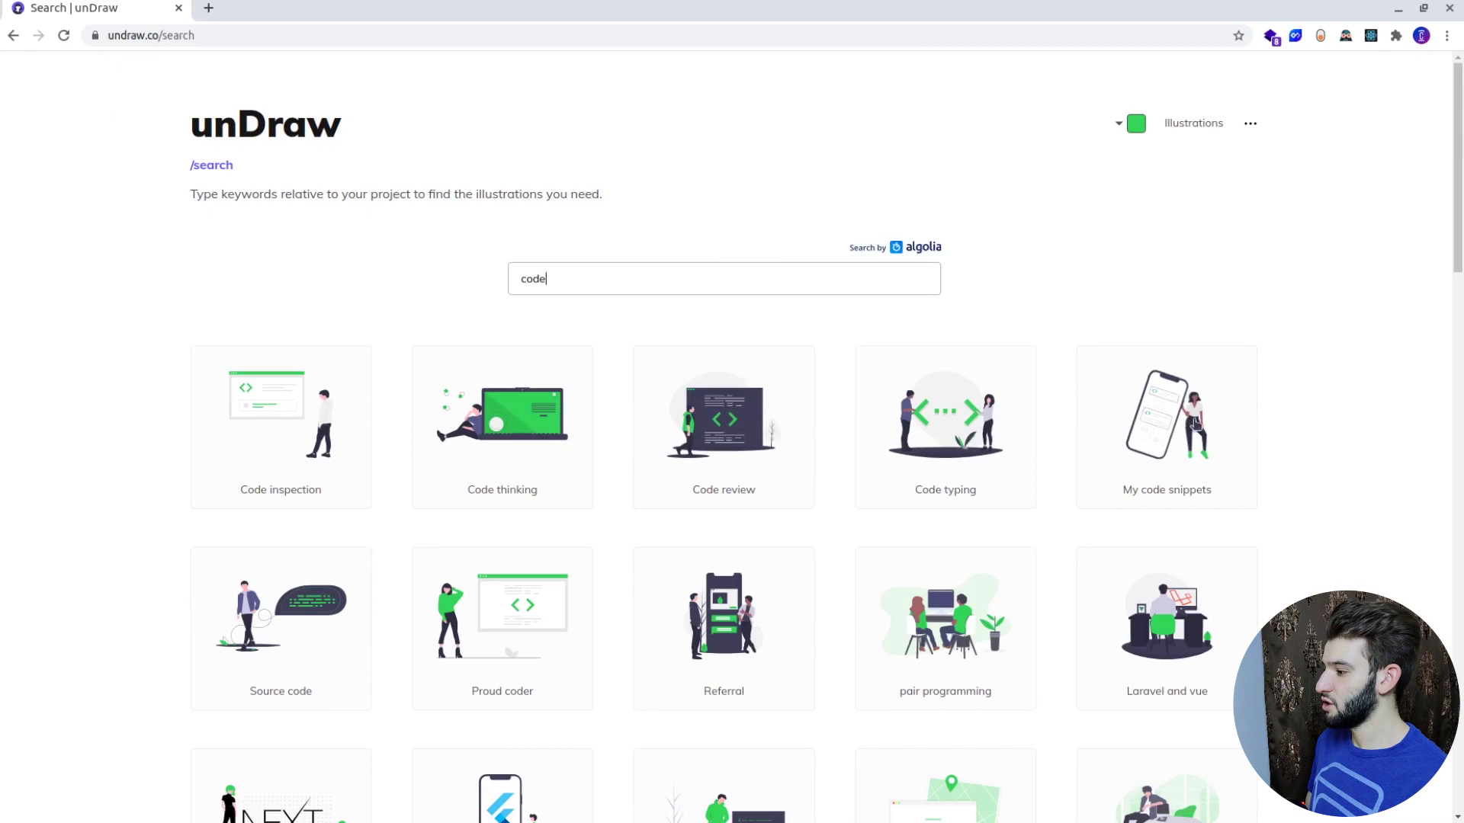
Preview the Code thinking illustration's download options, then close them
{"action": "scroll", "coordinate": [1181, 316], "scroll_direction": "down", "scroll_amount": 1}
{"action": "scroll", "coordinate": [1181, 316], "scroll_direction": "down", "scroll_amount": 4}
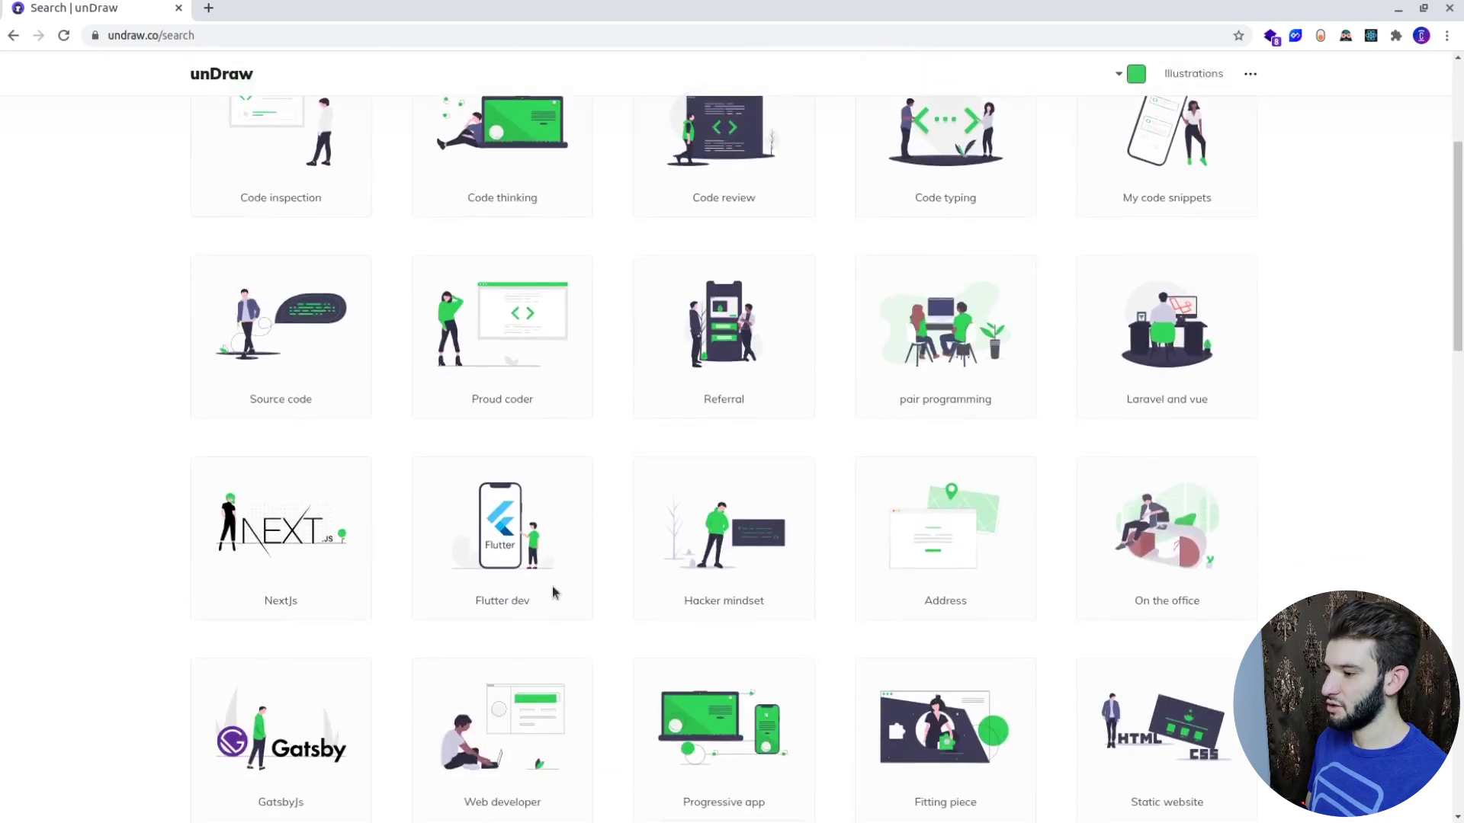
{"action": "scroll", "coordinate": [554, 596], "scroll_direction": "up", "scroll_amount": 4}
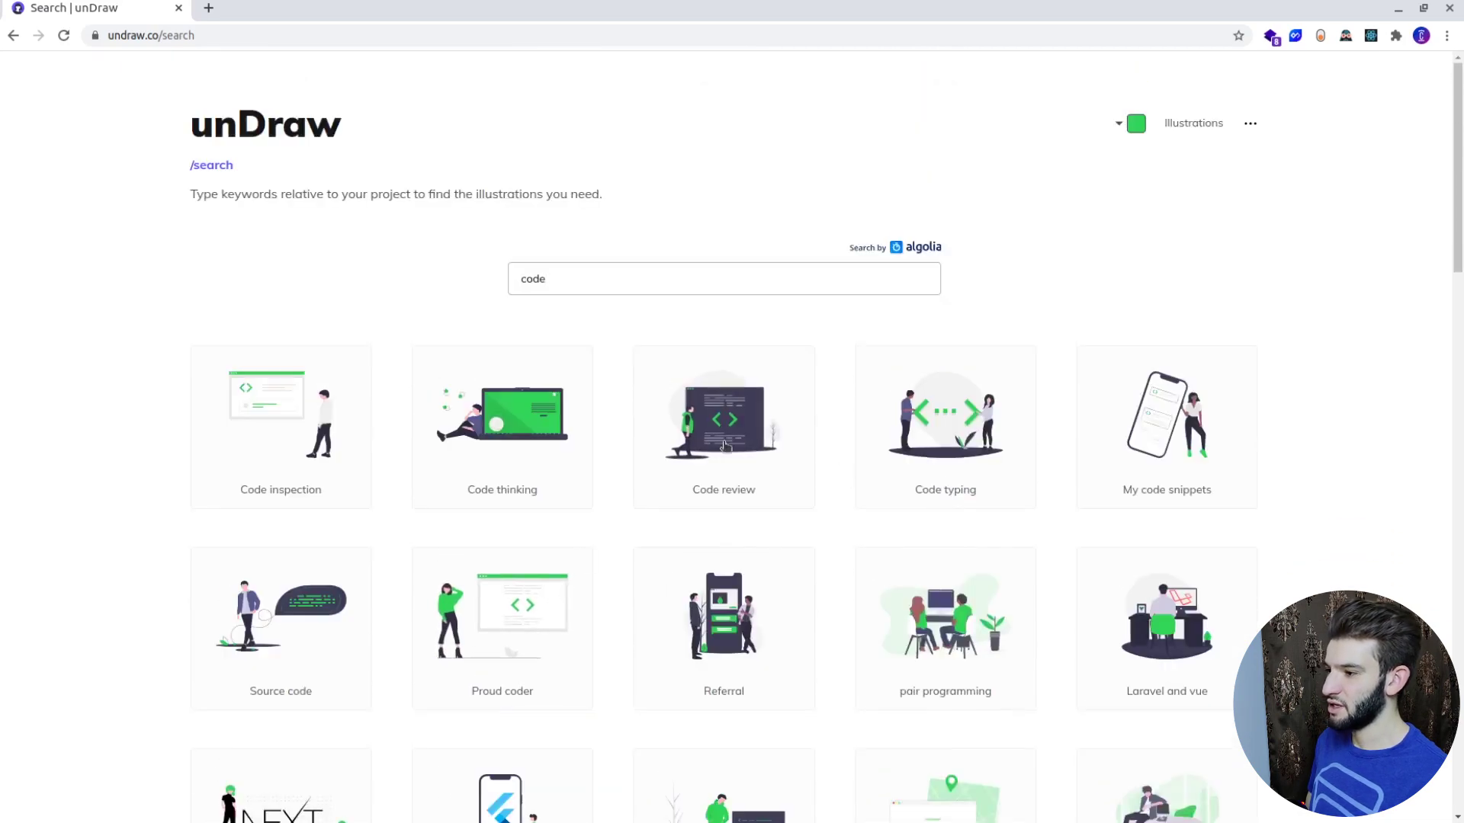
{"action": "left_click", "coordinate": [509, 414]}
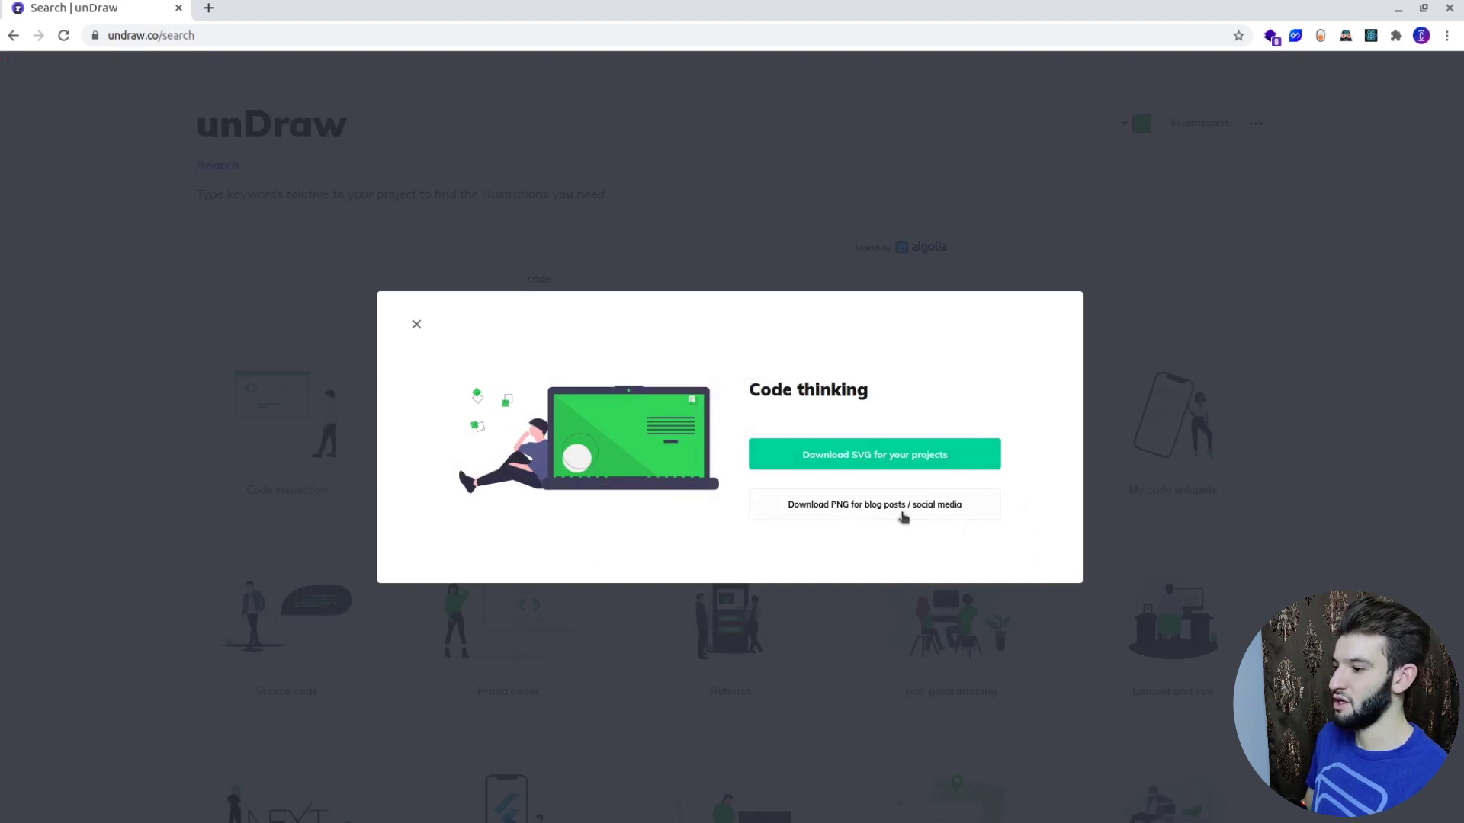
{"action": "left_click", "coordinate": [416, 325]}
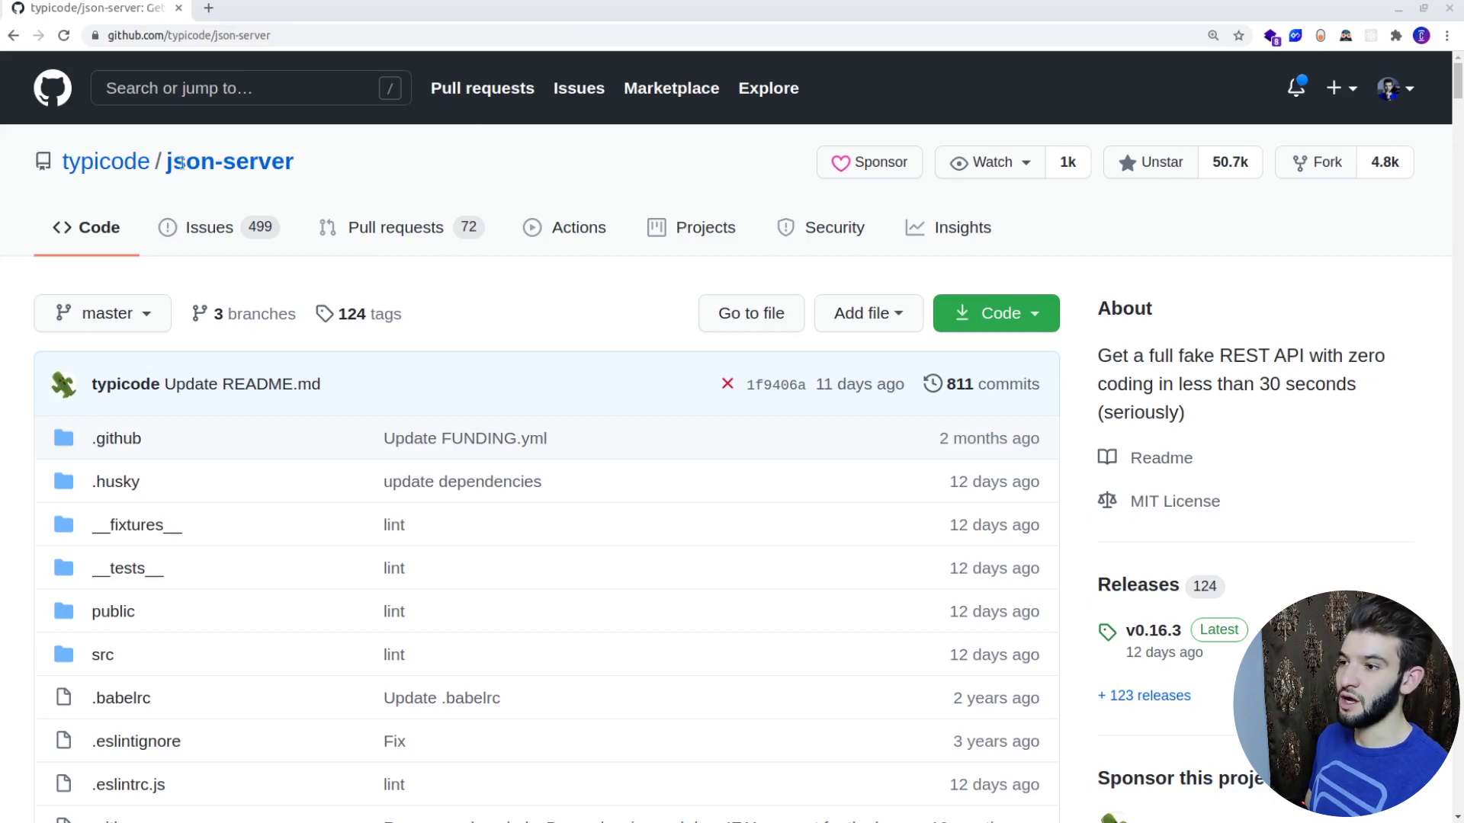
Highlight the repository name json-server and 'REST API' in its description, then skim the README
{"action": "left_click_drag", "start_coordinate": [296, 163], "coordinate": [167, 166]}
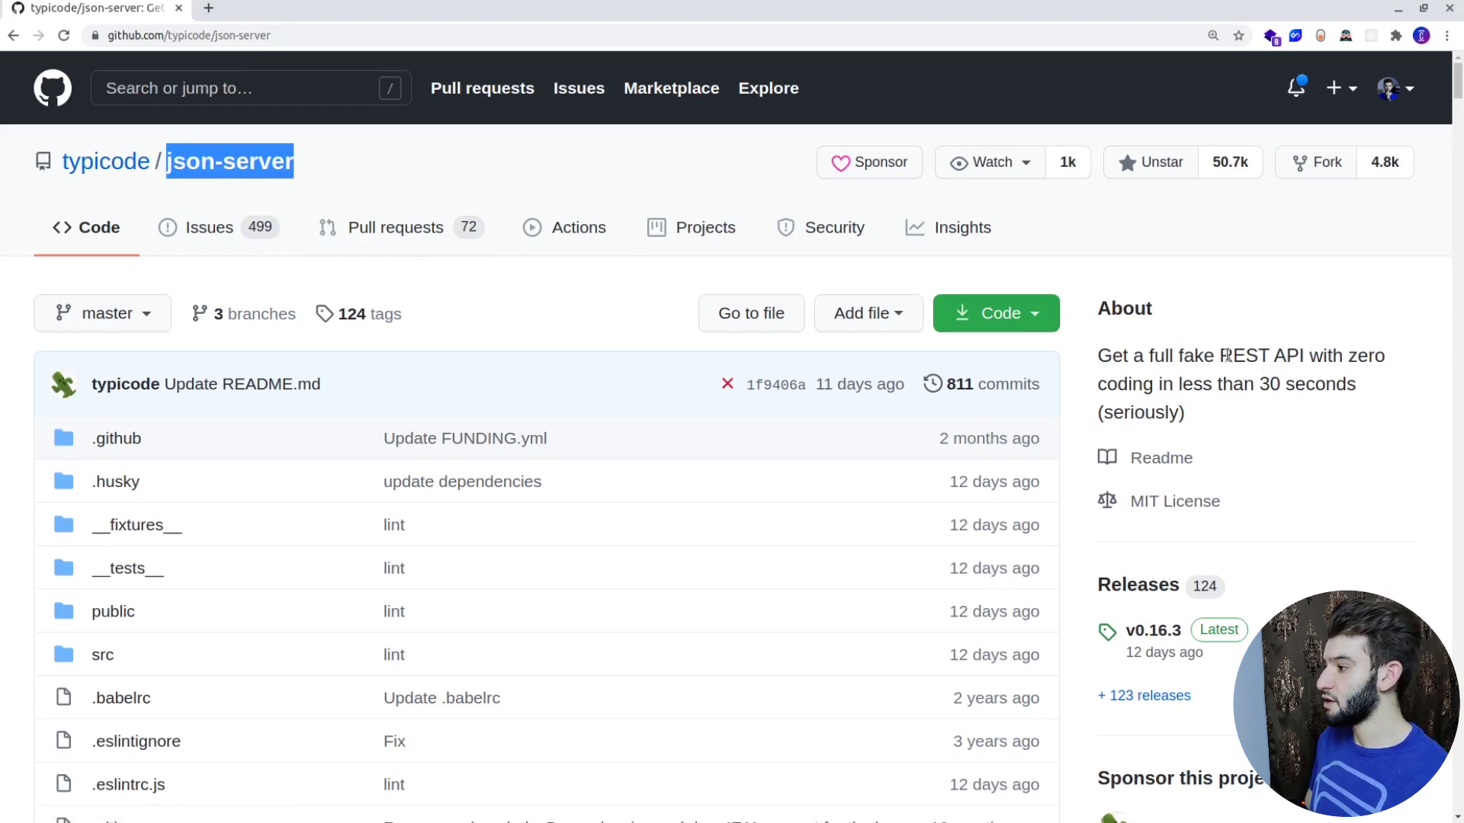
{"action": "left_click_drag", "start_coordinate": [1231, 355], "coordinate": [1344, 355]}
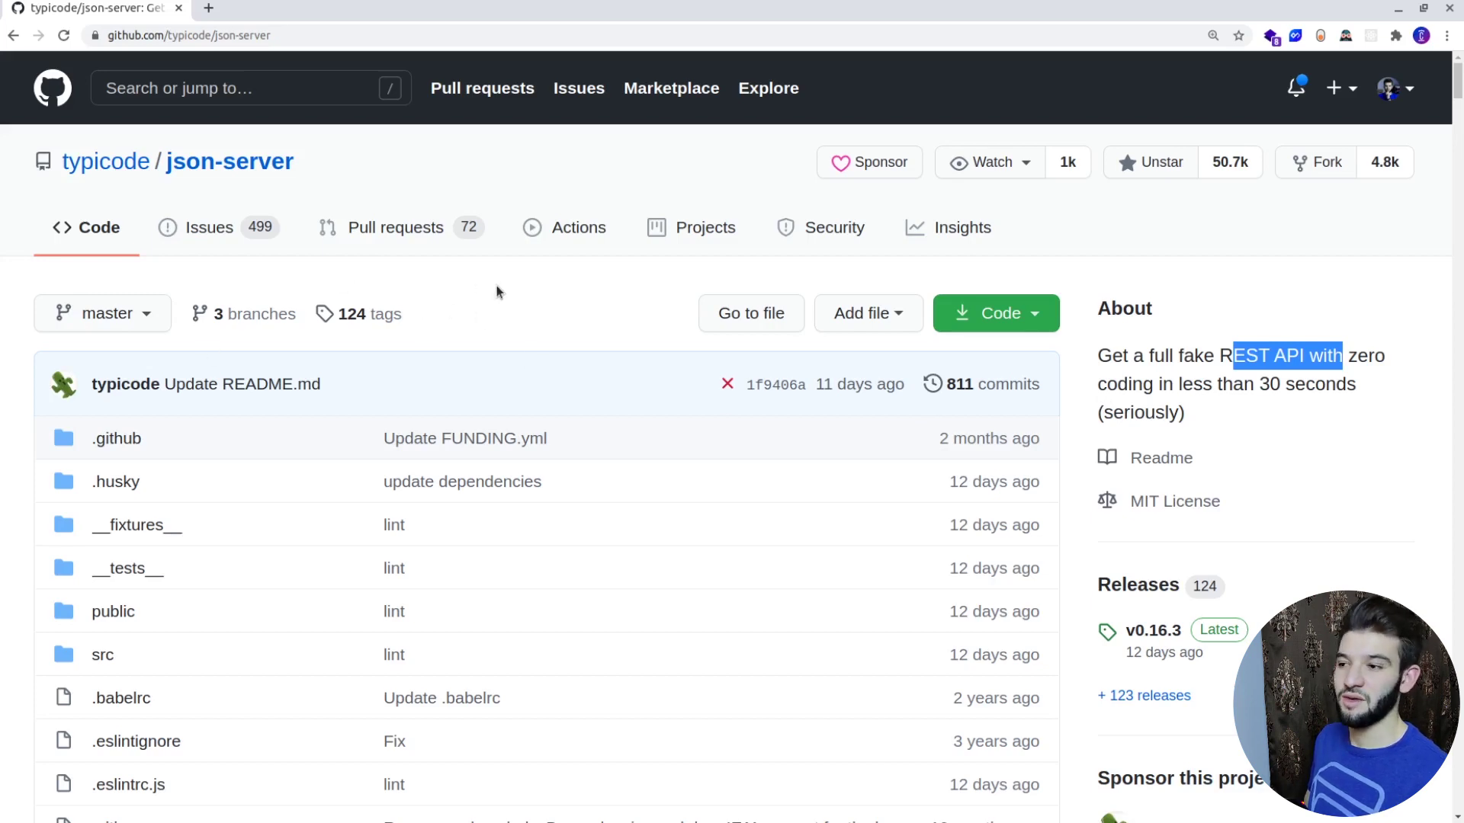
{"action": "scroll", "coordinate": [567, 290], "scroll_direction": "down", "scroll_amount": 4}
{"action": "scroll", "coordinate": [565, 294], "scroll_direction": "down", "scroll_amount": 12}
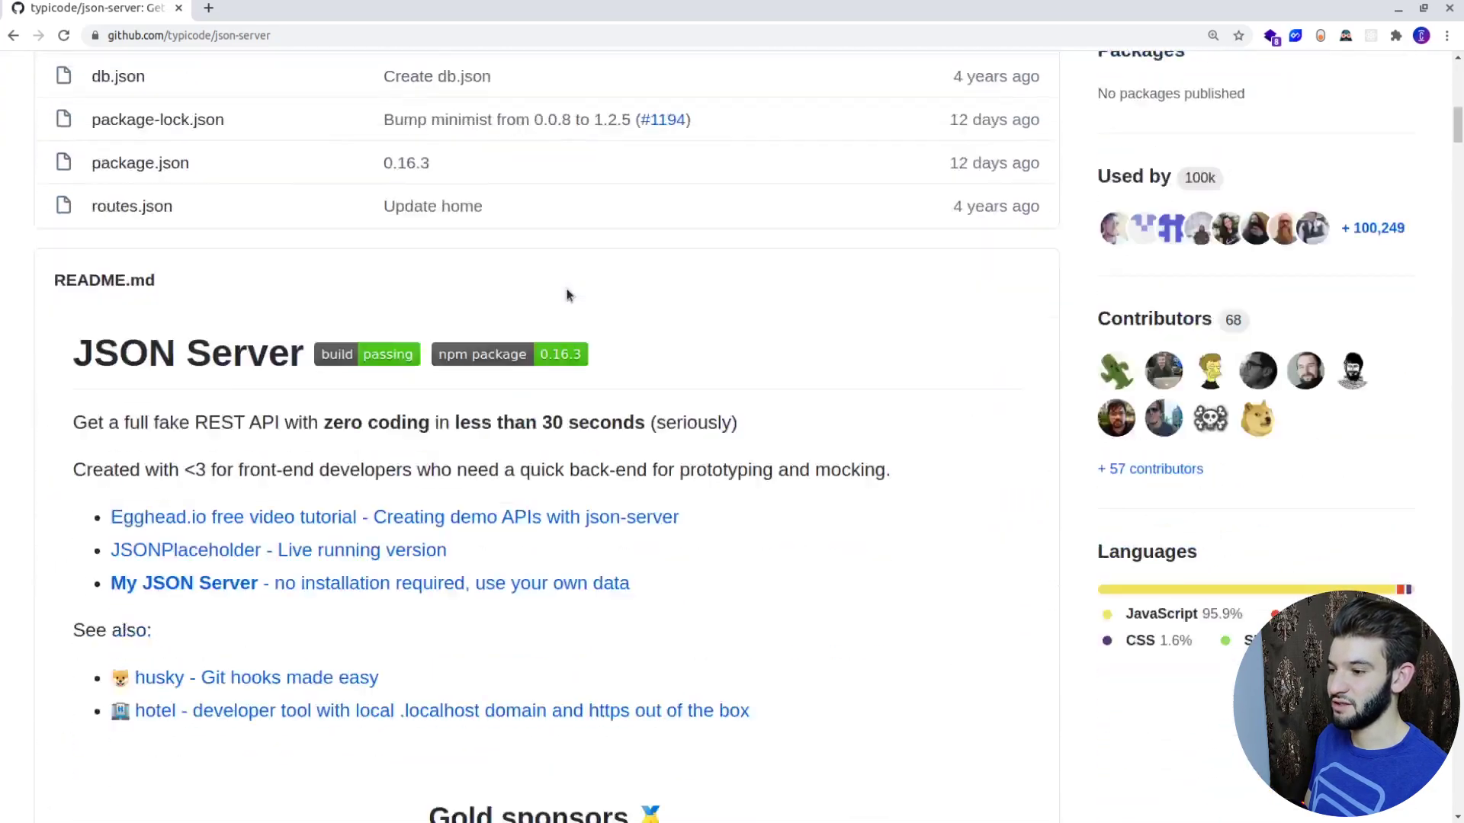
{"action": "scroll", "coordinate": [305, 509], "scroll_direction": "up", "scroll_amount": 3}
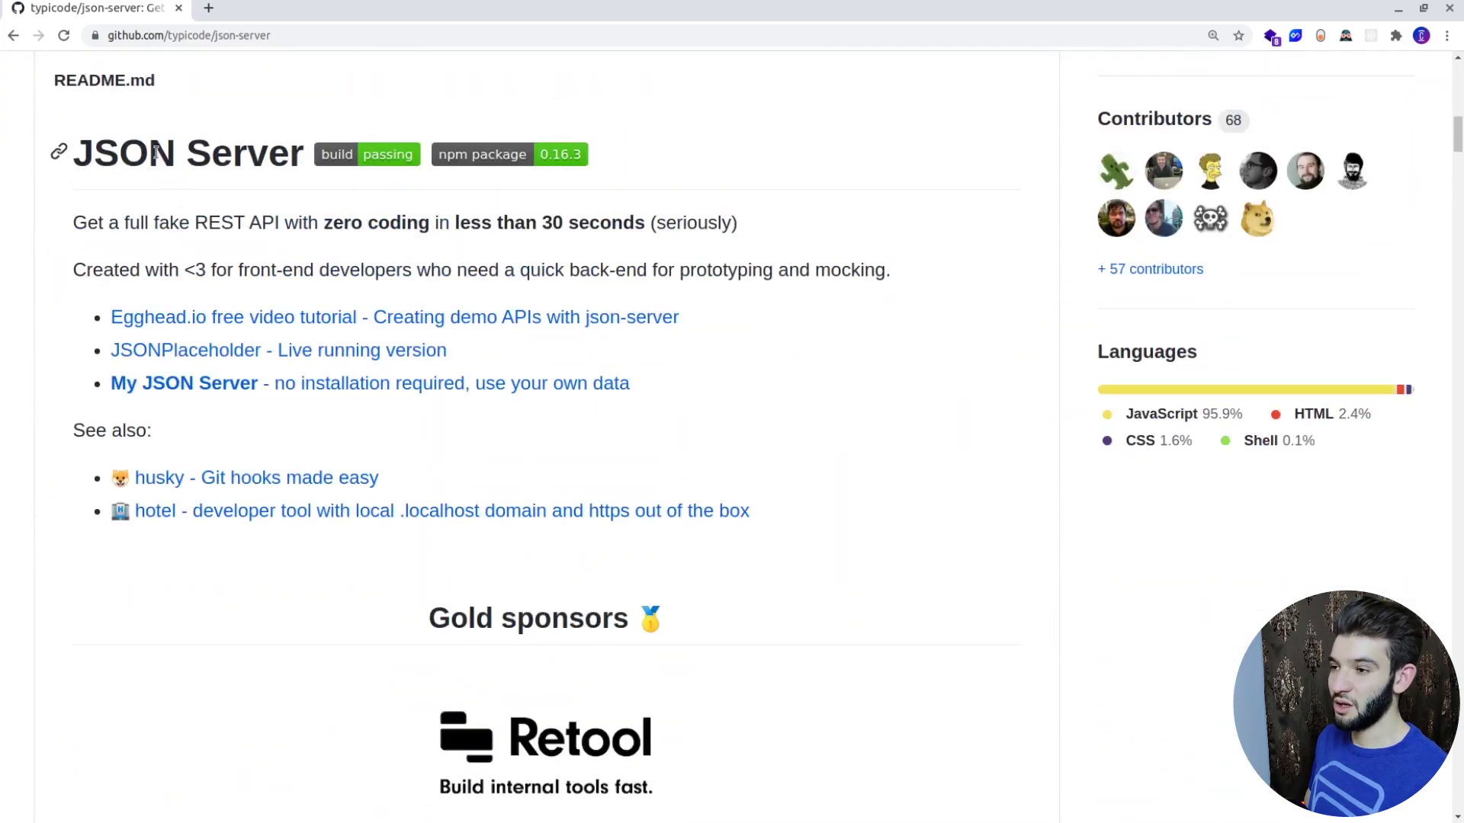
{"action": "scroll", "coordinate": [724, 334], "scroll_direction": "up", "scroll_amount": 8}
{"action": "scroll", "coordinate": [1461, 225], "scroll_direction": "up", "scroll_amount": 6}
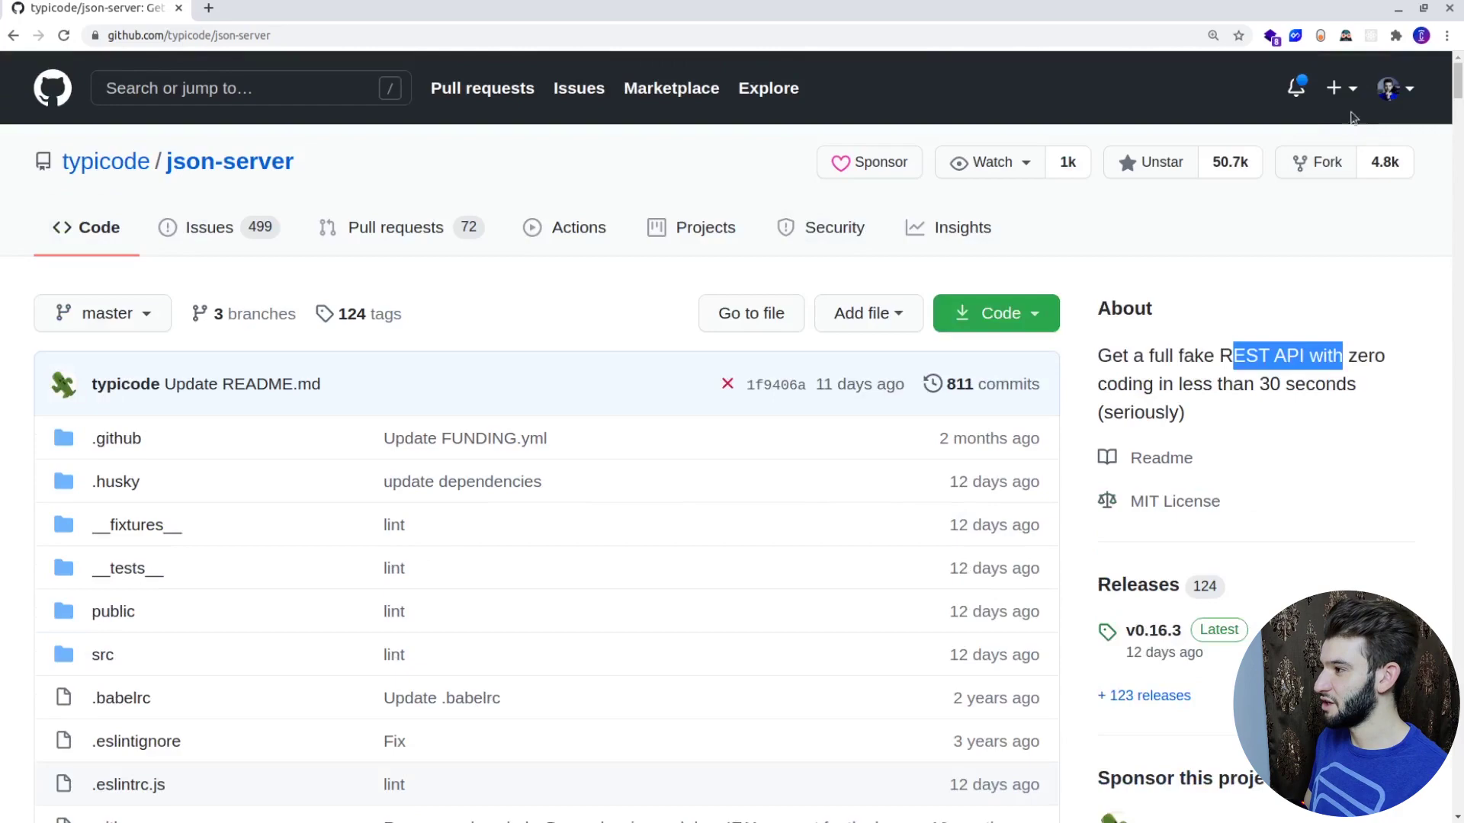
Scroll down to the table of contents listing Routes, Extras and Module sections
{"action": "scroll", "coordinate": [690, 360], "scroll_direction": "down", "scroll_amount": 16}
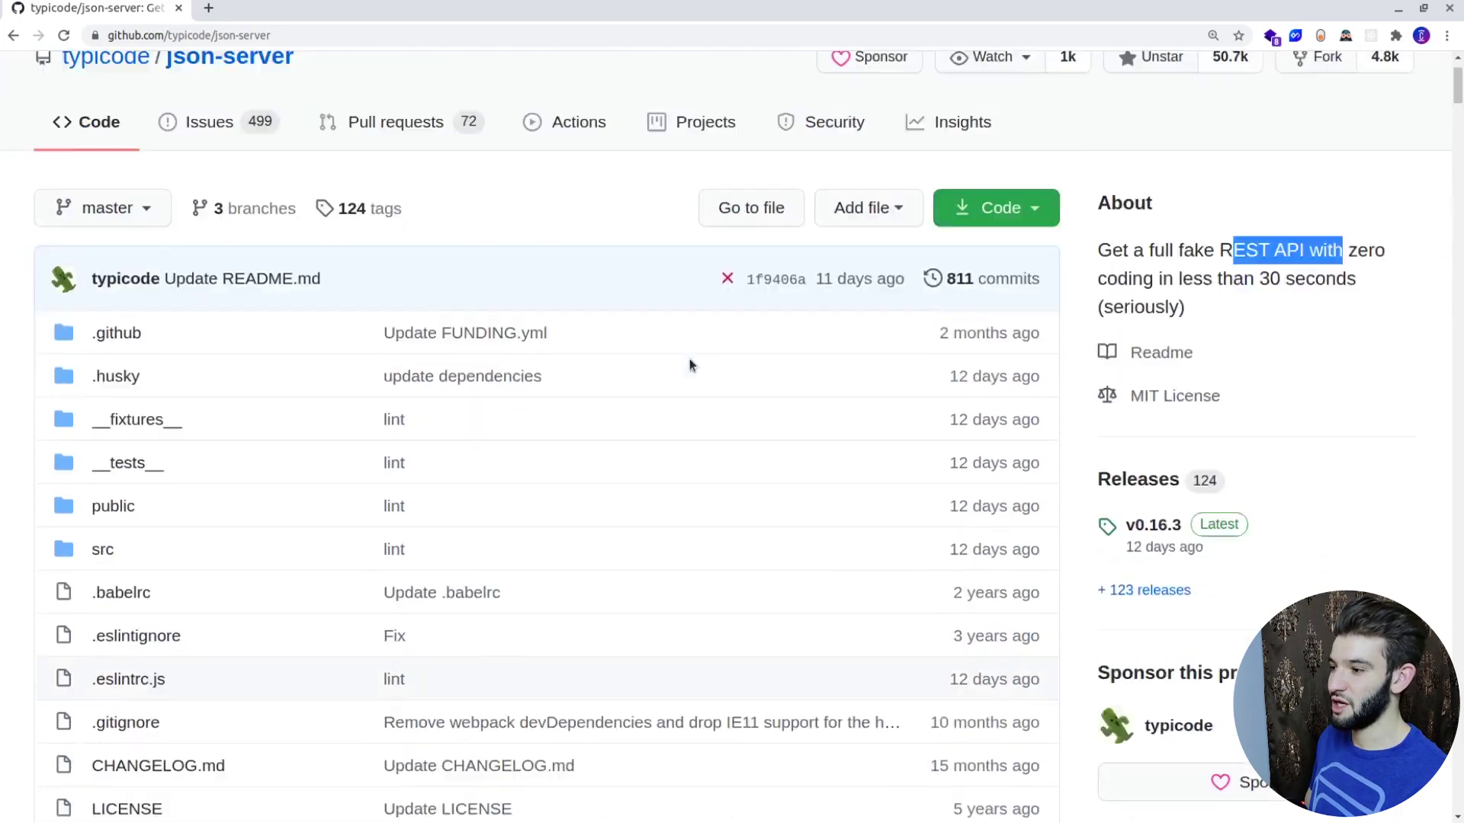
{"action": "scroll", "coordinate": [689, 365], "scroll_direction": "up", "scroll_amount": 1}
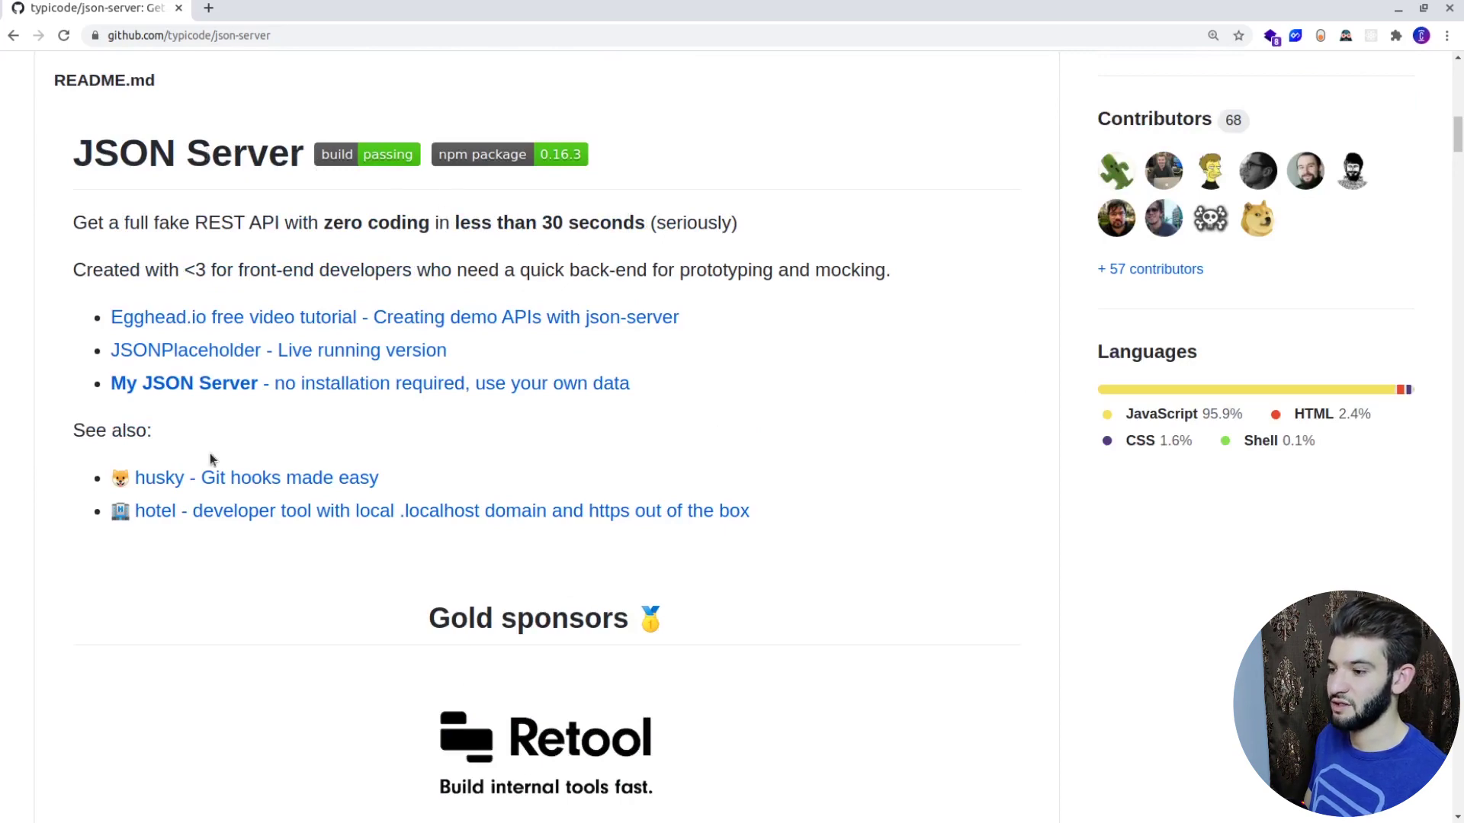
{"action": "scroll", "coordinate": [212, 459], "scroll_direction": "down", "scroll_amount": 4}
{"action": "scroll", "coordinate": [213, 459], "scroll_direction": "down", "scroll_amount": 16}
{"action": "scroll", "coordinate": [214, 458], "scroll_direction": "up", "scroll_amount": 10}
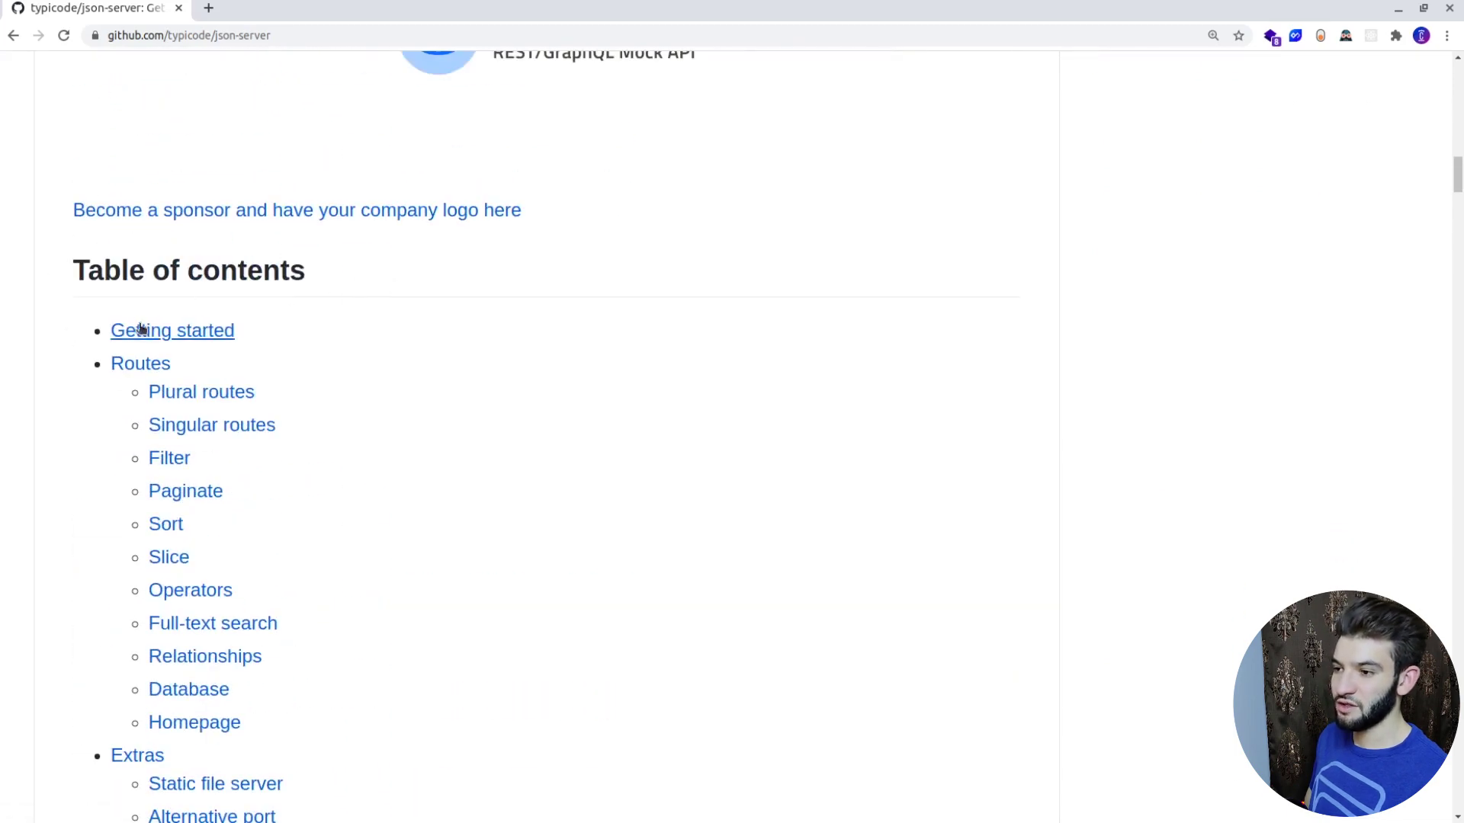
{"action": "scroll", "coordinate": [187, 427], "scroll_direction": "down", "scroll_amount": 8}
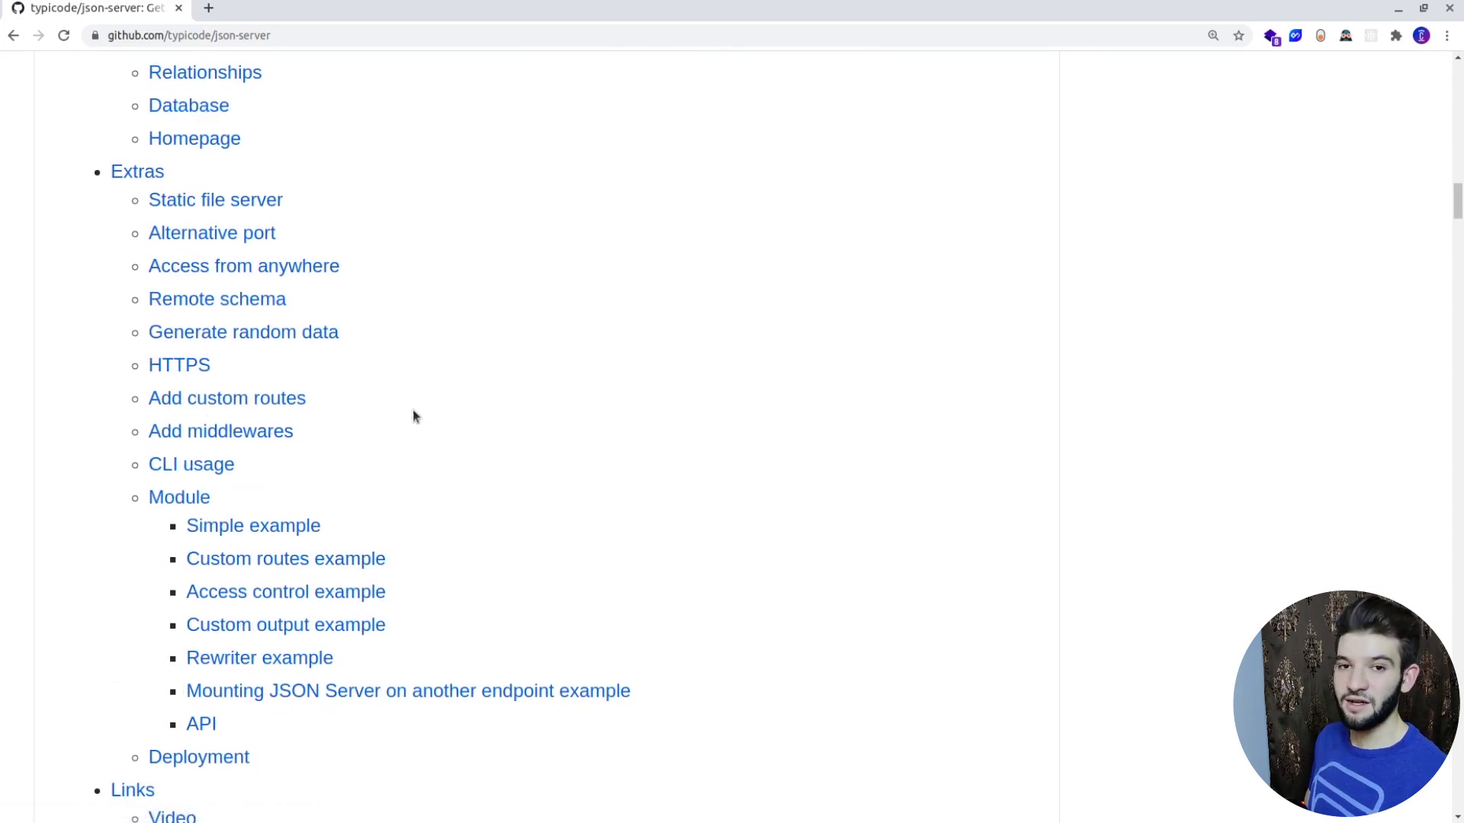
Highlight the global install command and the db.json instructions in Getting started
{"action": "scroll", "coordinate": [409, 401], "scroll_direction": "down", "scroll_amount": 12}
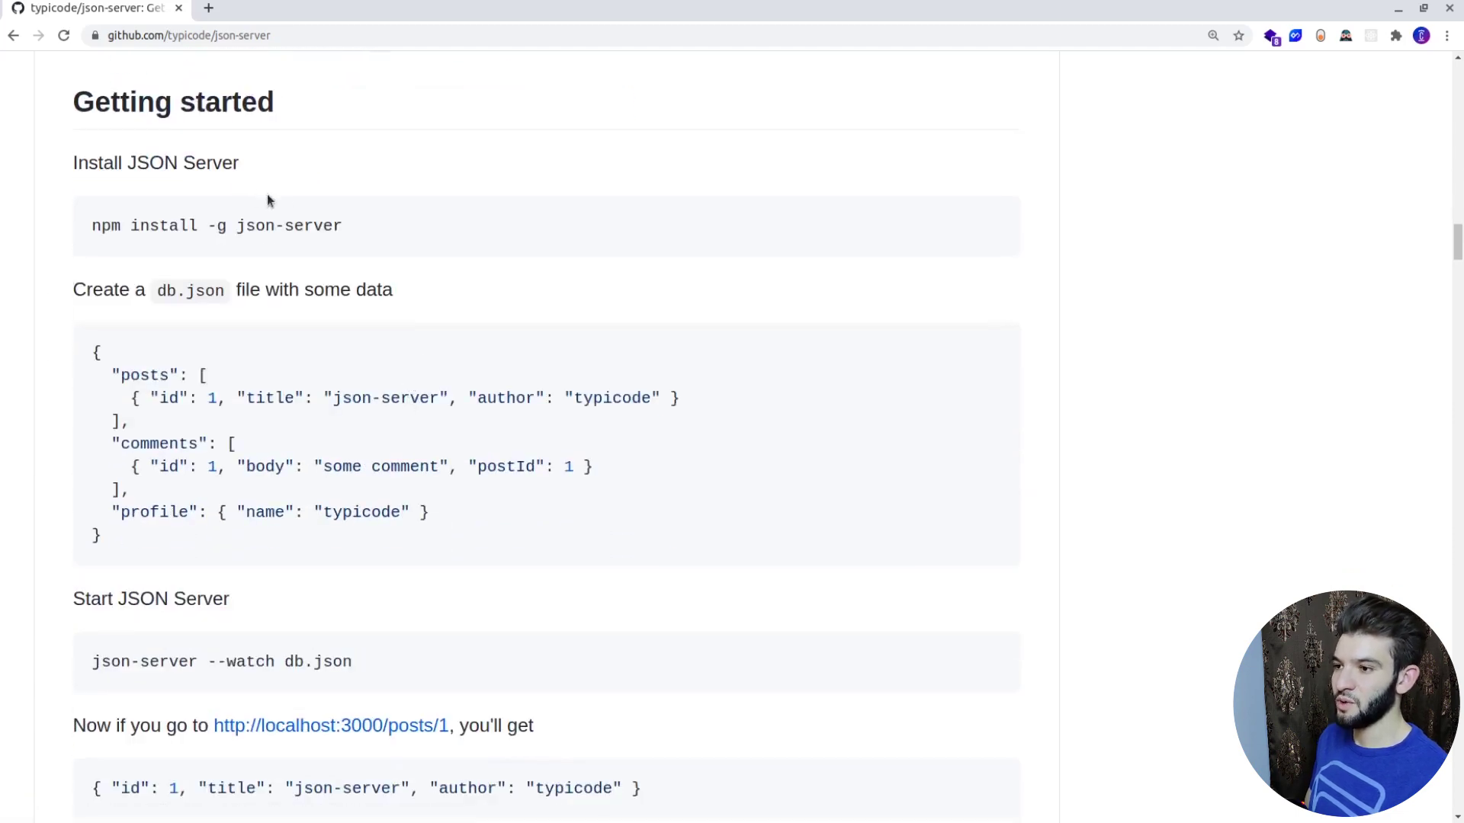
{"action": "left_click_drag", "start_coordinate": [345, 225], "coordinate": [90, 226]}
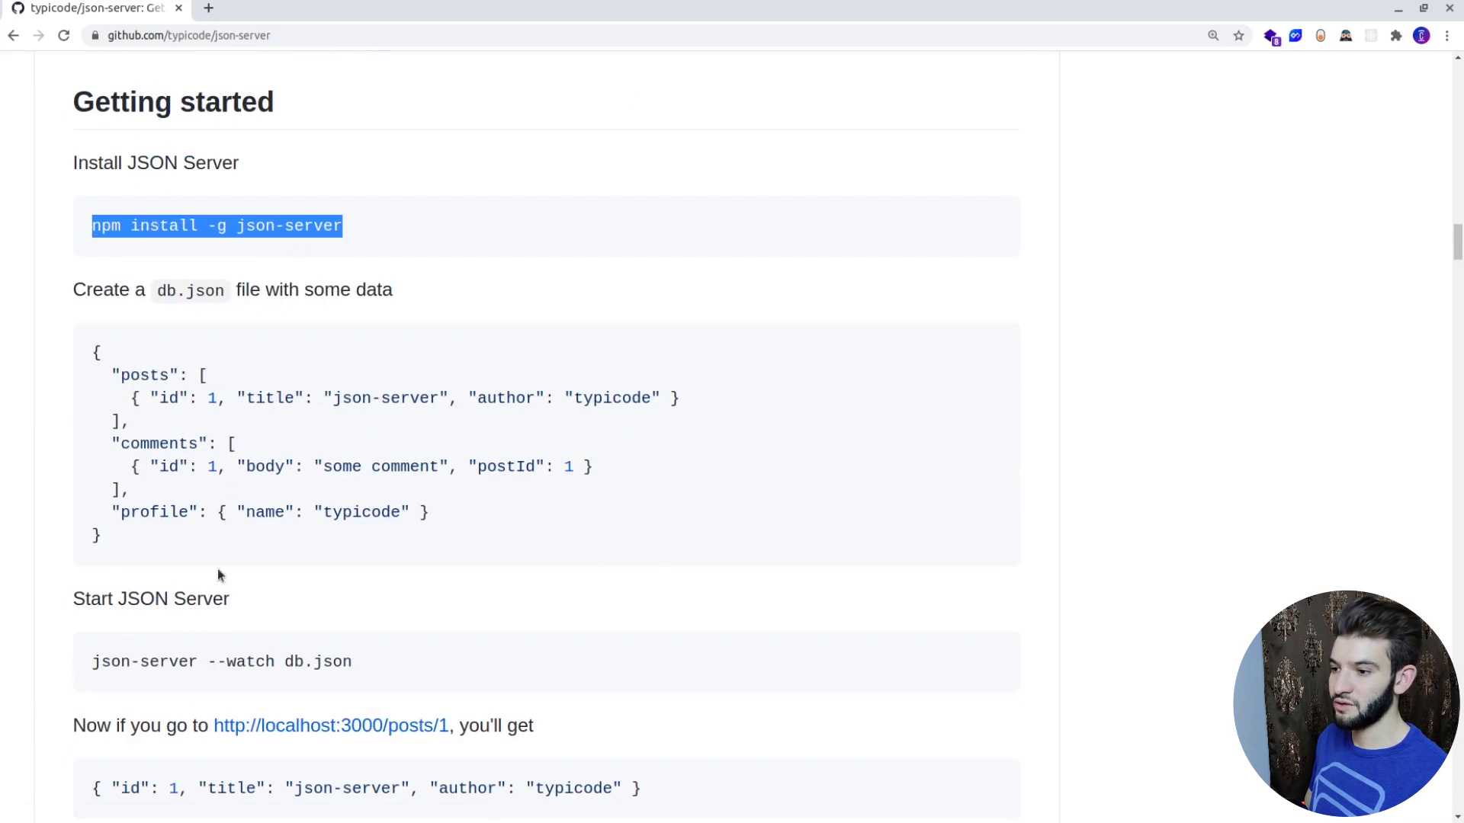
{"action": "left_click_drag", "start_coordinate": [130, 536], "coordinate": [233, 283]}
{"action": "double_click", "coordinate": [233, 286]}
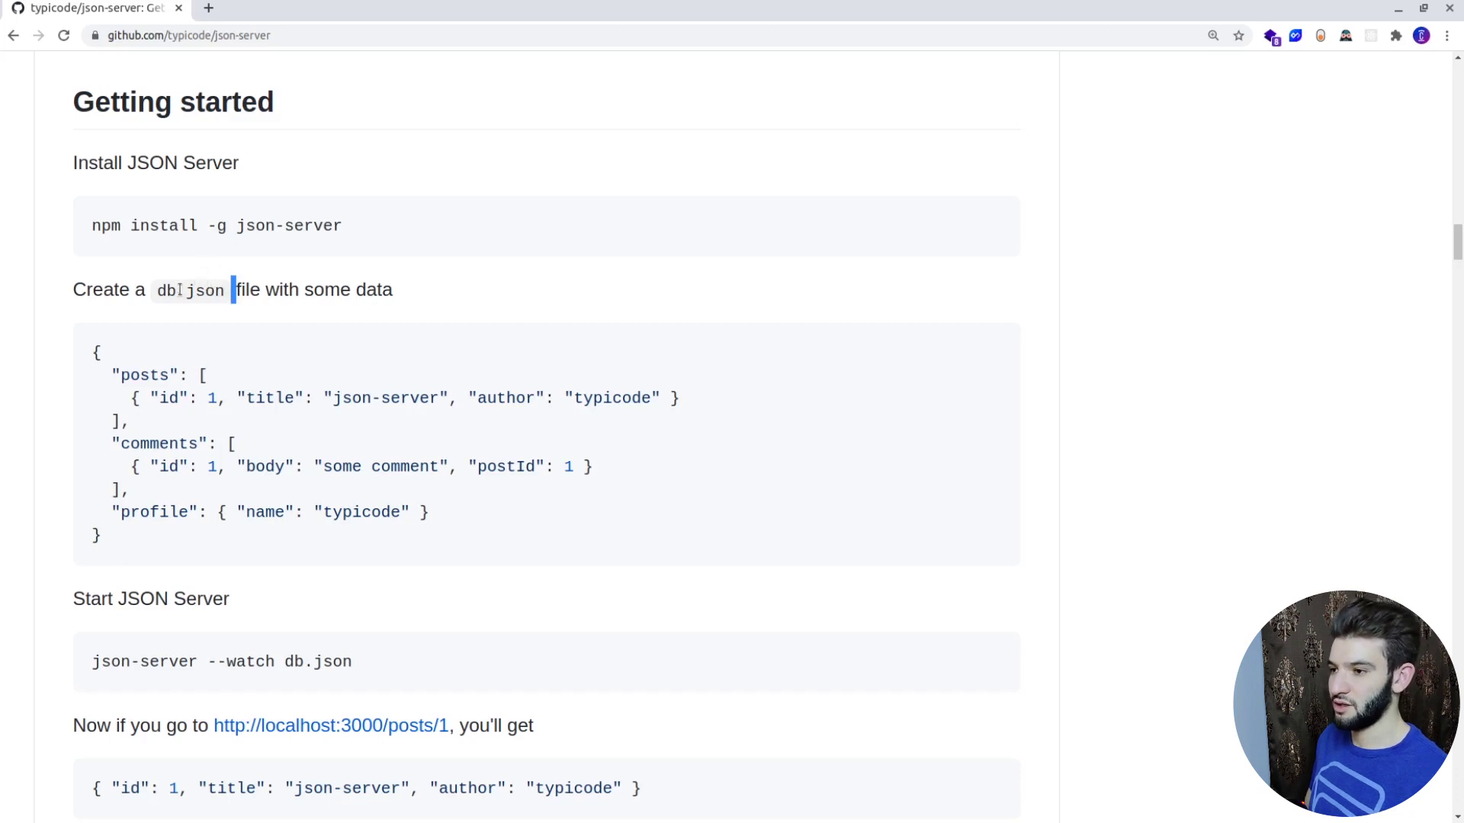
{"action": "left_click_drag", "start_coordinate": [179, 291], "coordinate": [156, 290]}
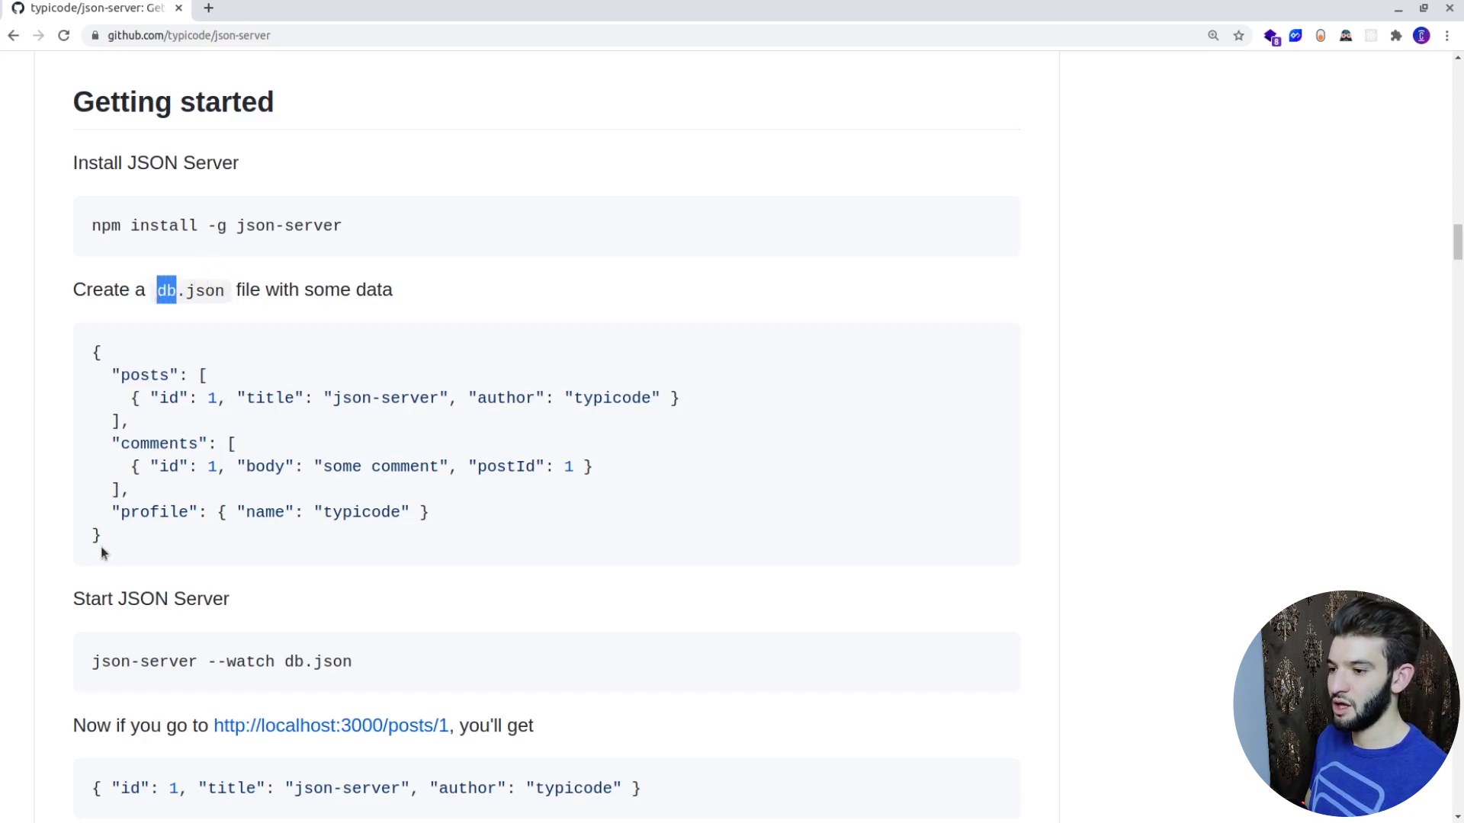
Highlight the example posts data and sample post entry, then return to VS Code
{"action": "left_click_drag", "start_coordinate": [100, 547], "coordinate": [140, 425]}
{"action": "left_click", "coordinate": [160, 361]}
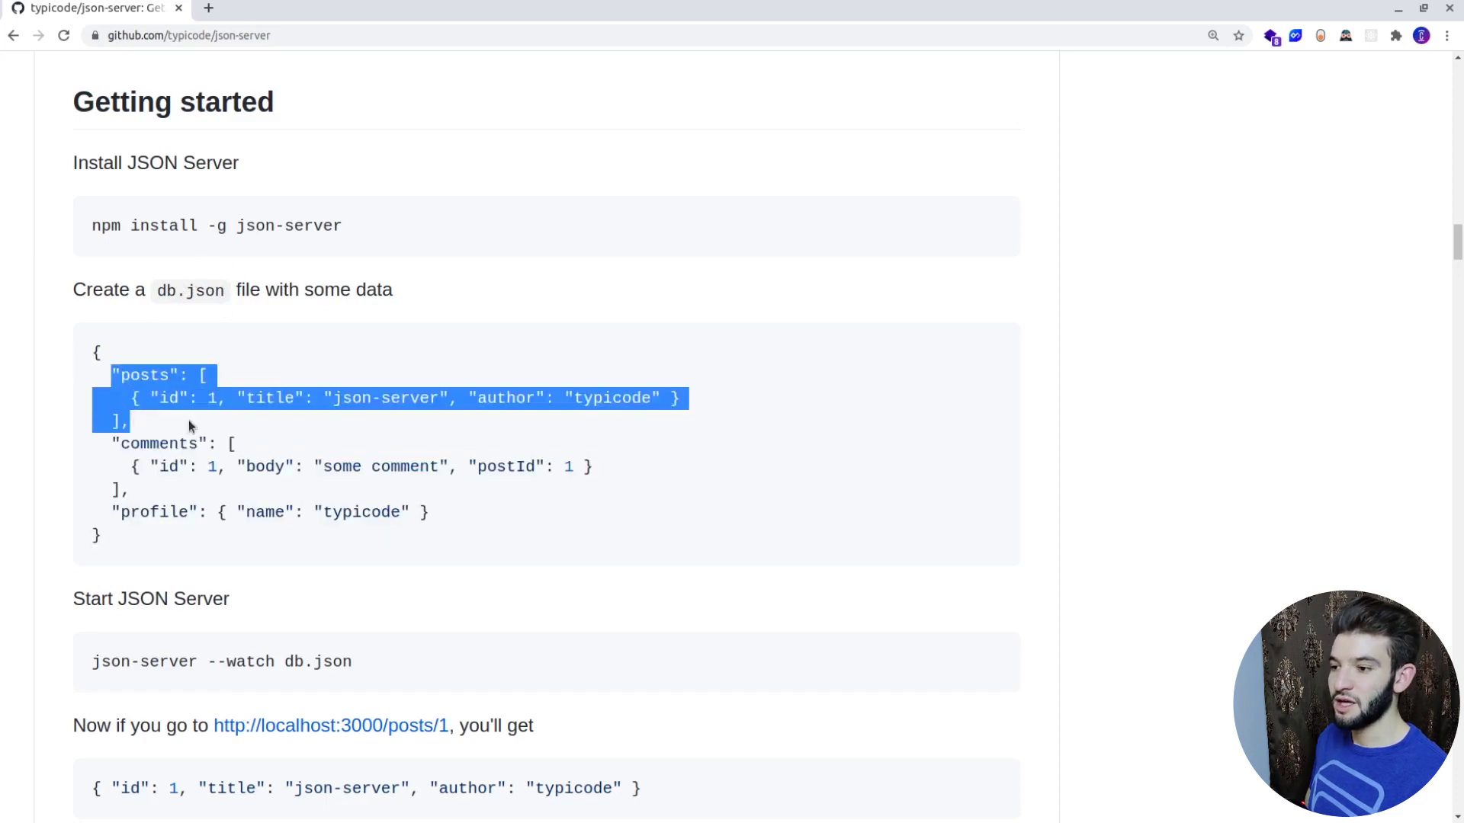
{"action": "double_click", "coordinate": [156, 373]}
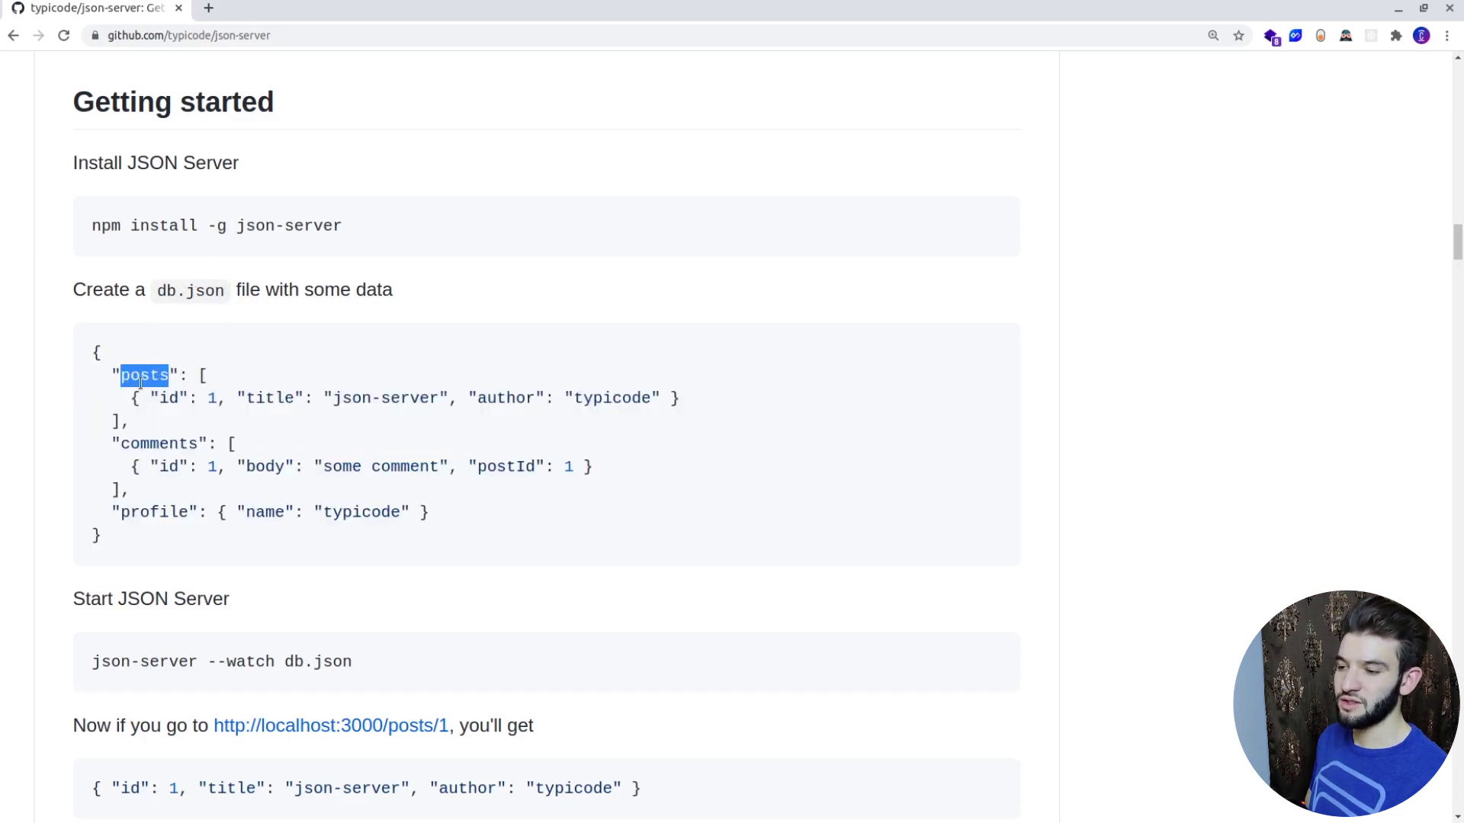
{"action": "left_click_drag", "start_coordinate": [128, 397], "coordinate": [709, 399]}
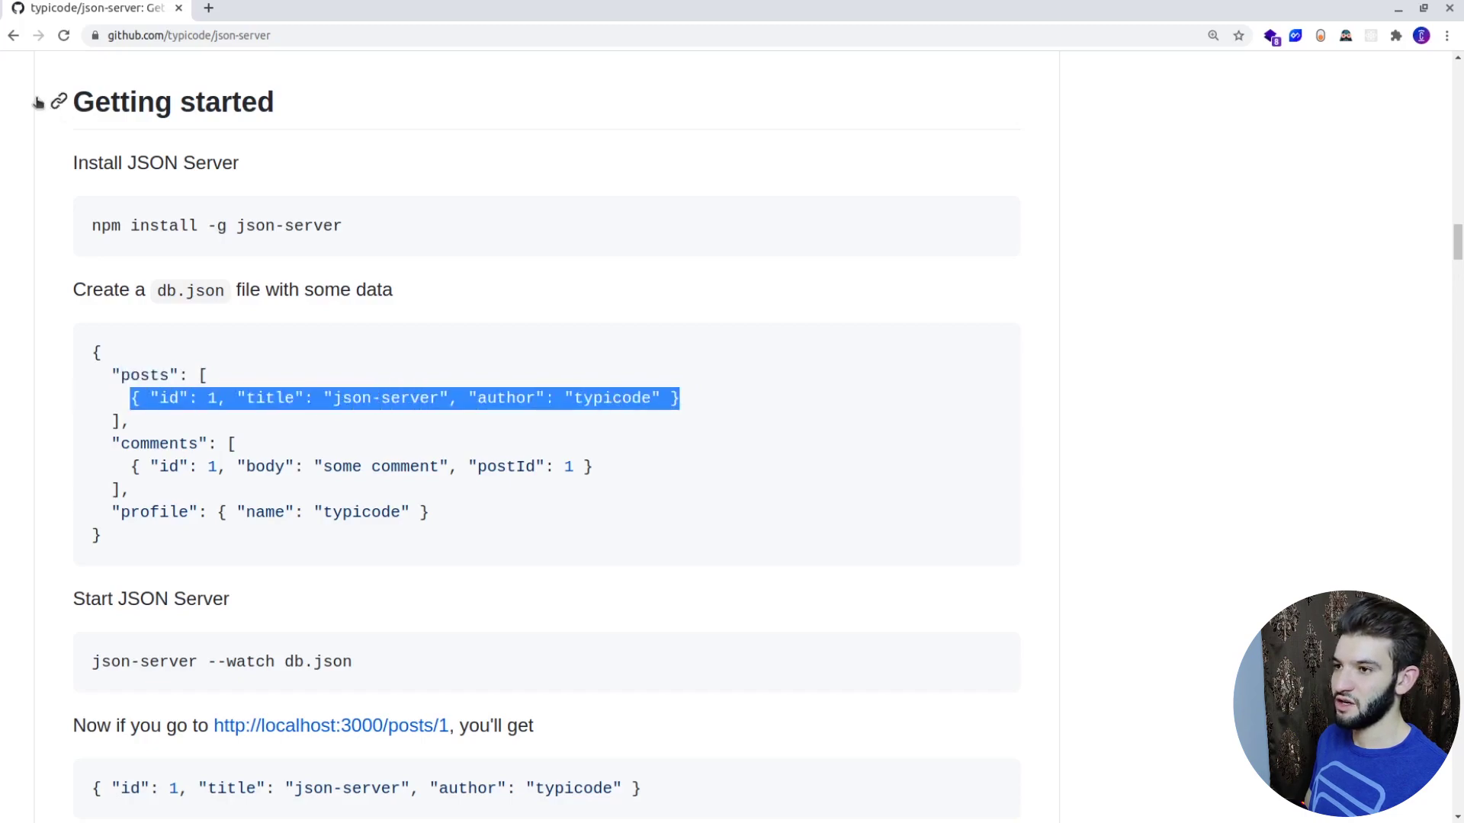
{"action": "key", "text": "alt+Tab"}
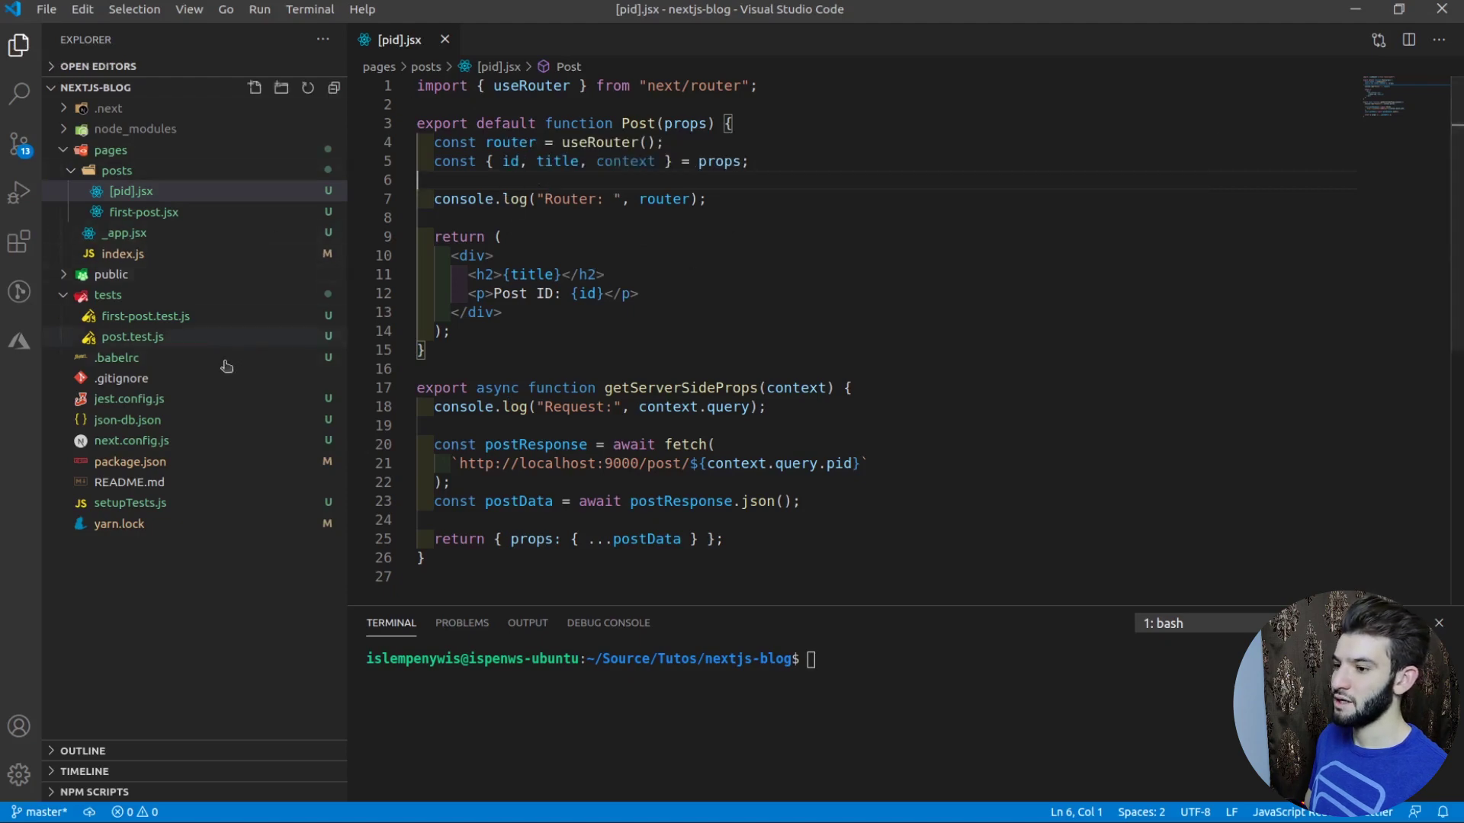
Open json-db.json and highlight its posts array and the first post's id and title keys
{"action": "key", "text": "ctrl+shift+e"}
{"action": "double_click", "coordinate": [138, 421]}
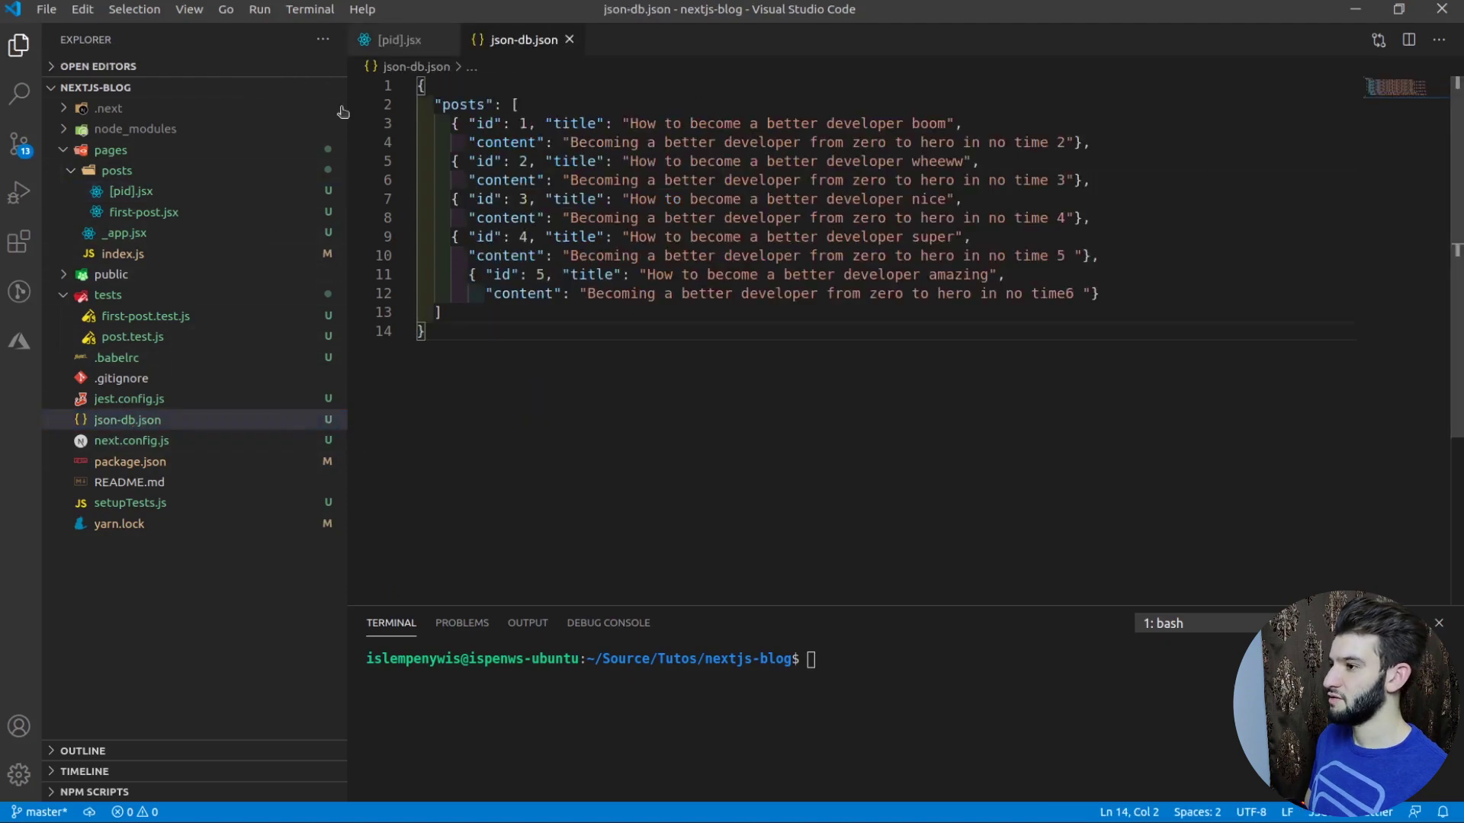
{"action": "left_click_drag", "start_coordinate": [490, 353], "coordinate": [344, 67]}
{"action": "left_click", "coordinate": [457, 105]}
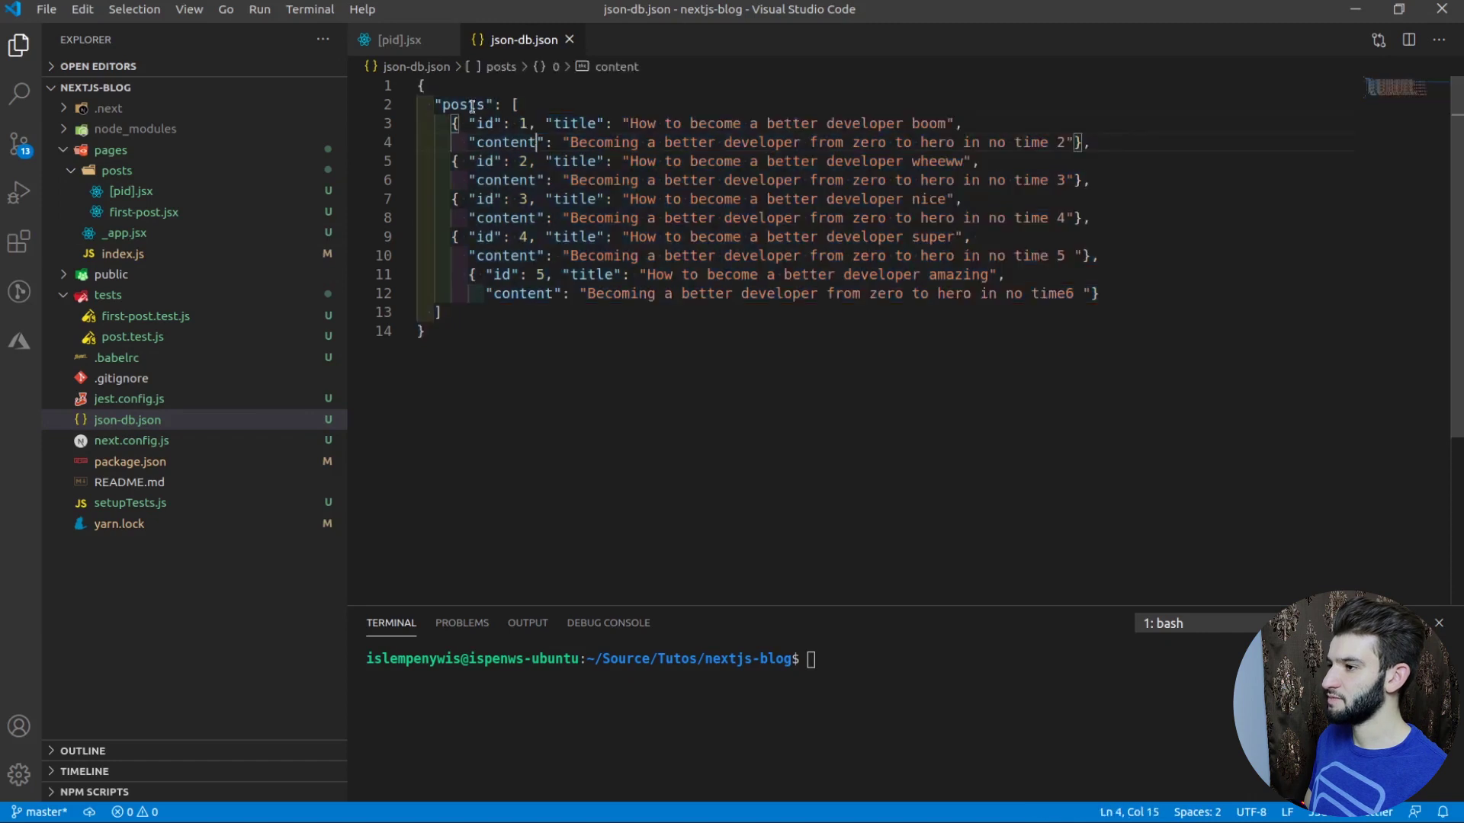
{"action": "double_click", "coordinate": [485, 123]}
{"action": "double_click", "coordinate": [590, 124]}
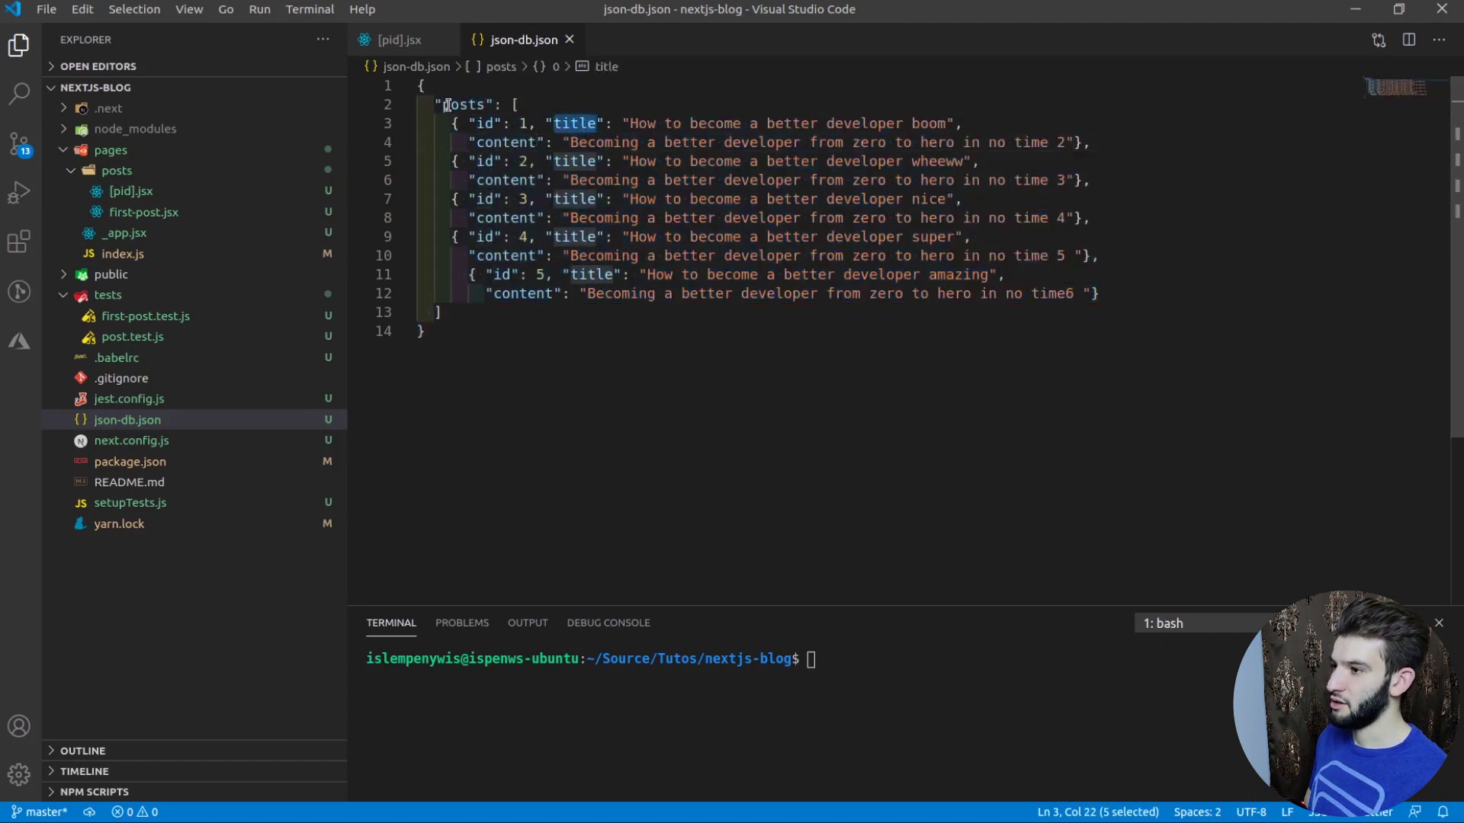
{"action": "left_click_drag", "start_coordinate": [443, 105], "coordinate": [552, 330]}
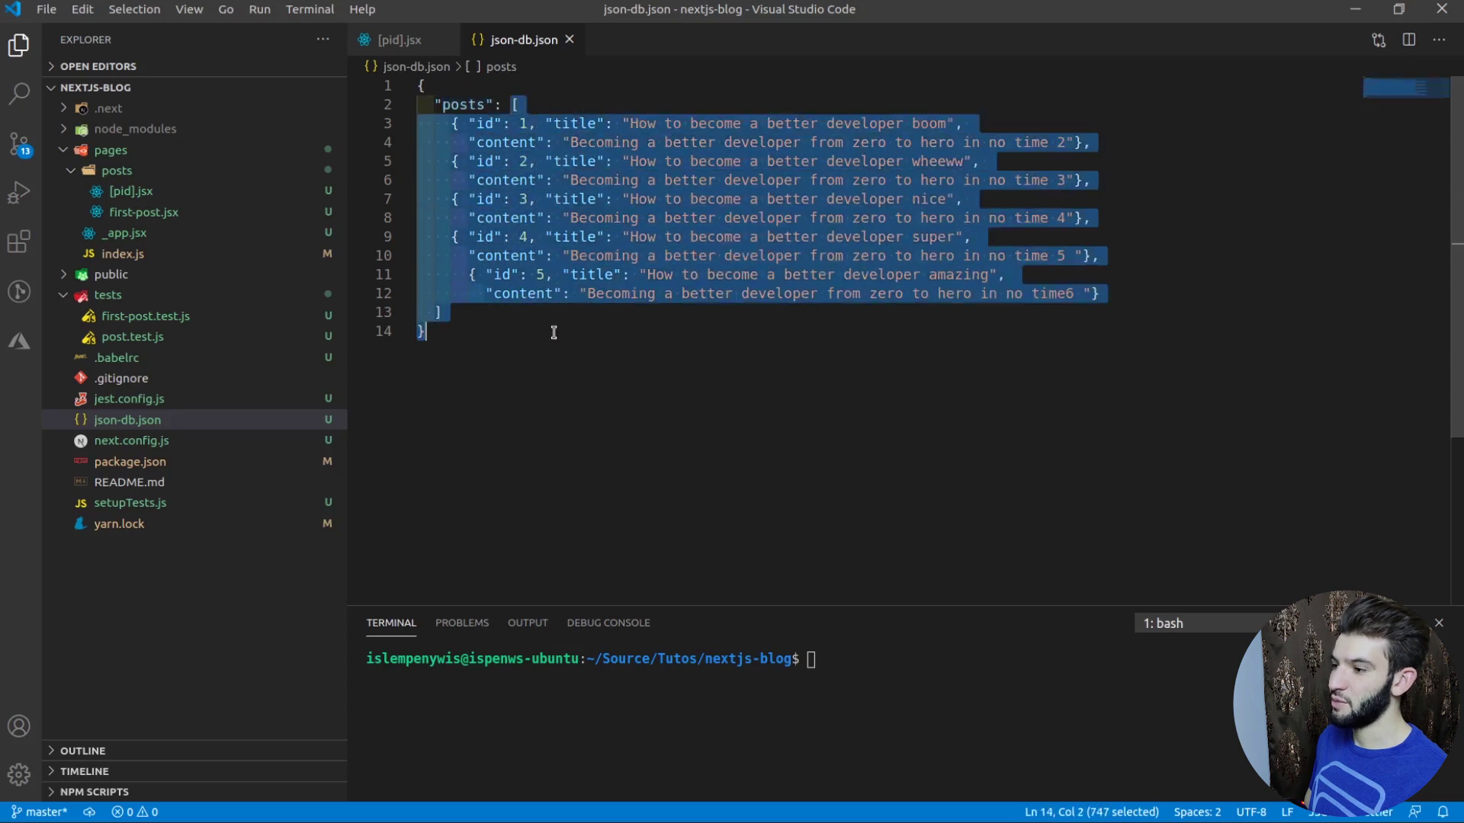
{"action": "left_click", "coordinate": [573, 307]}
Highlight the fifth post entry and its id key, then focus the terminal
{"action": "left_click_drag", "start_coordinate": [1129, 290], "coordinate": [471, 275]}
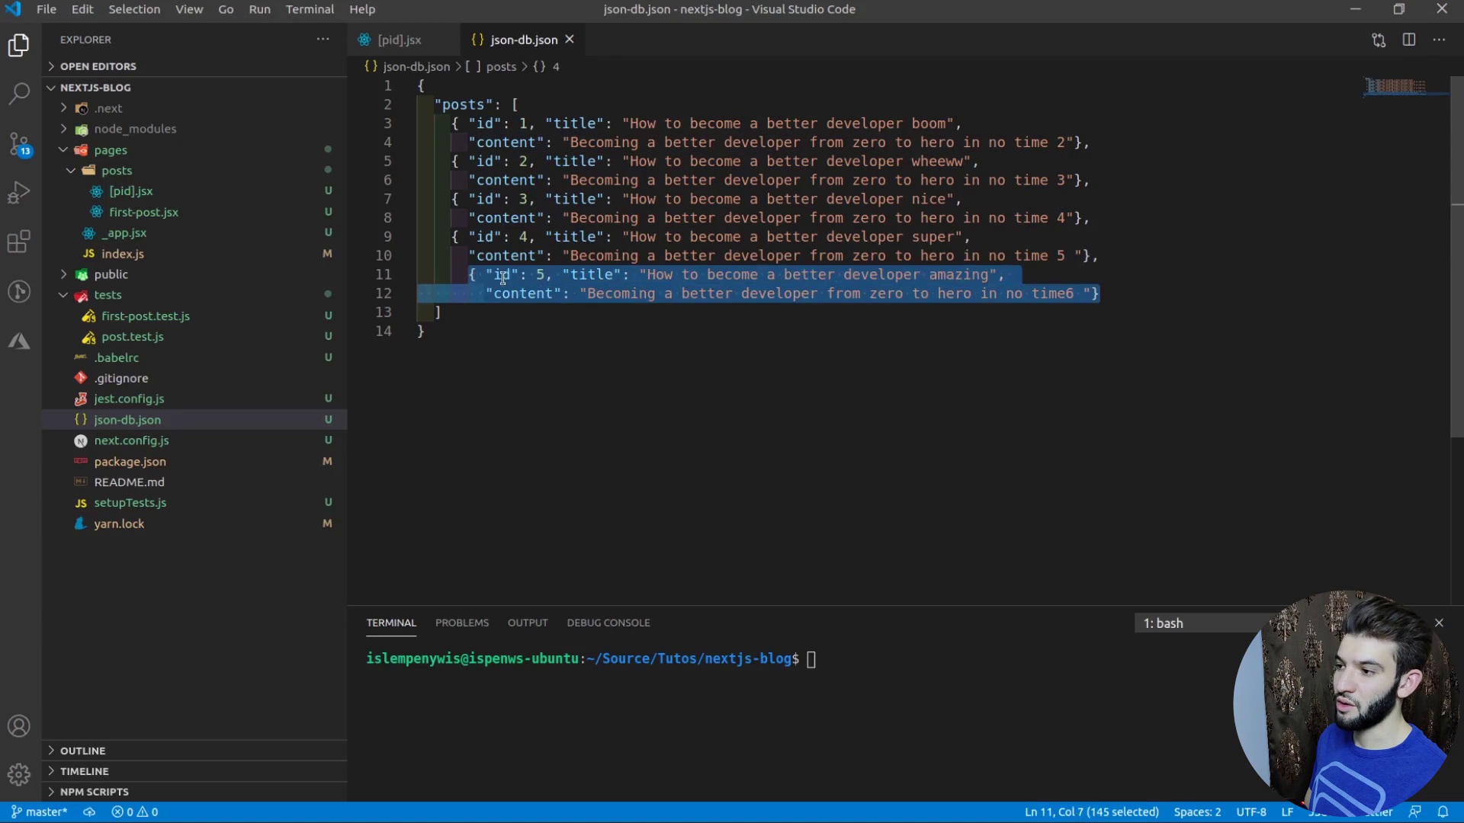
{"action": "double_click", "coordinate": [470, 107]}
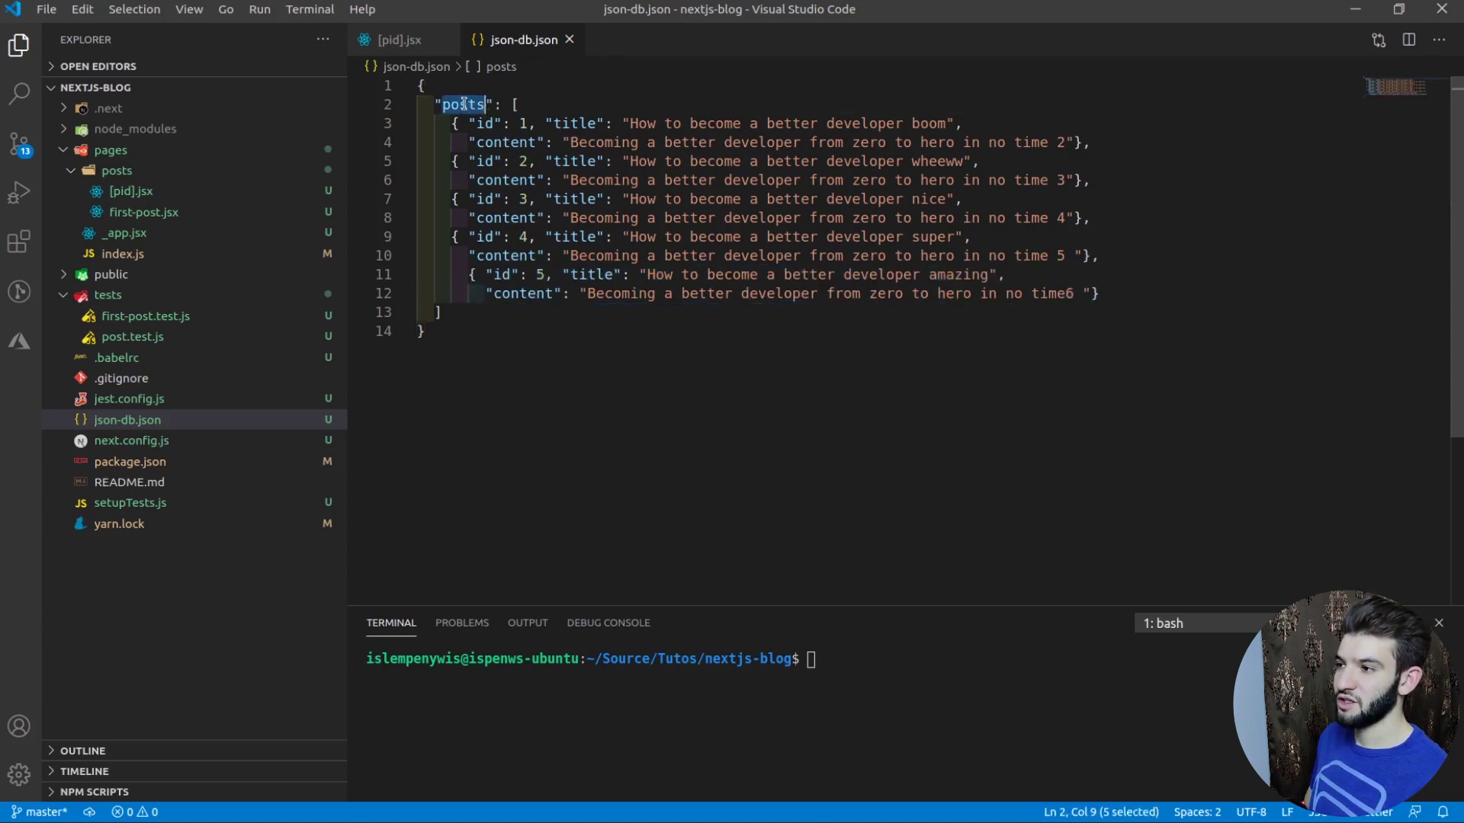
{"action": "left_click", "coordinate": [473, 273]}
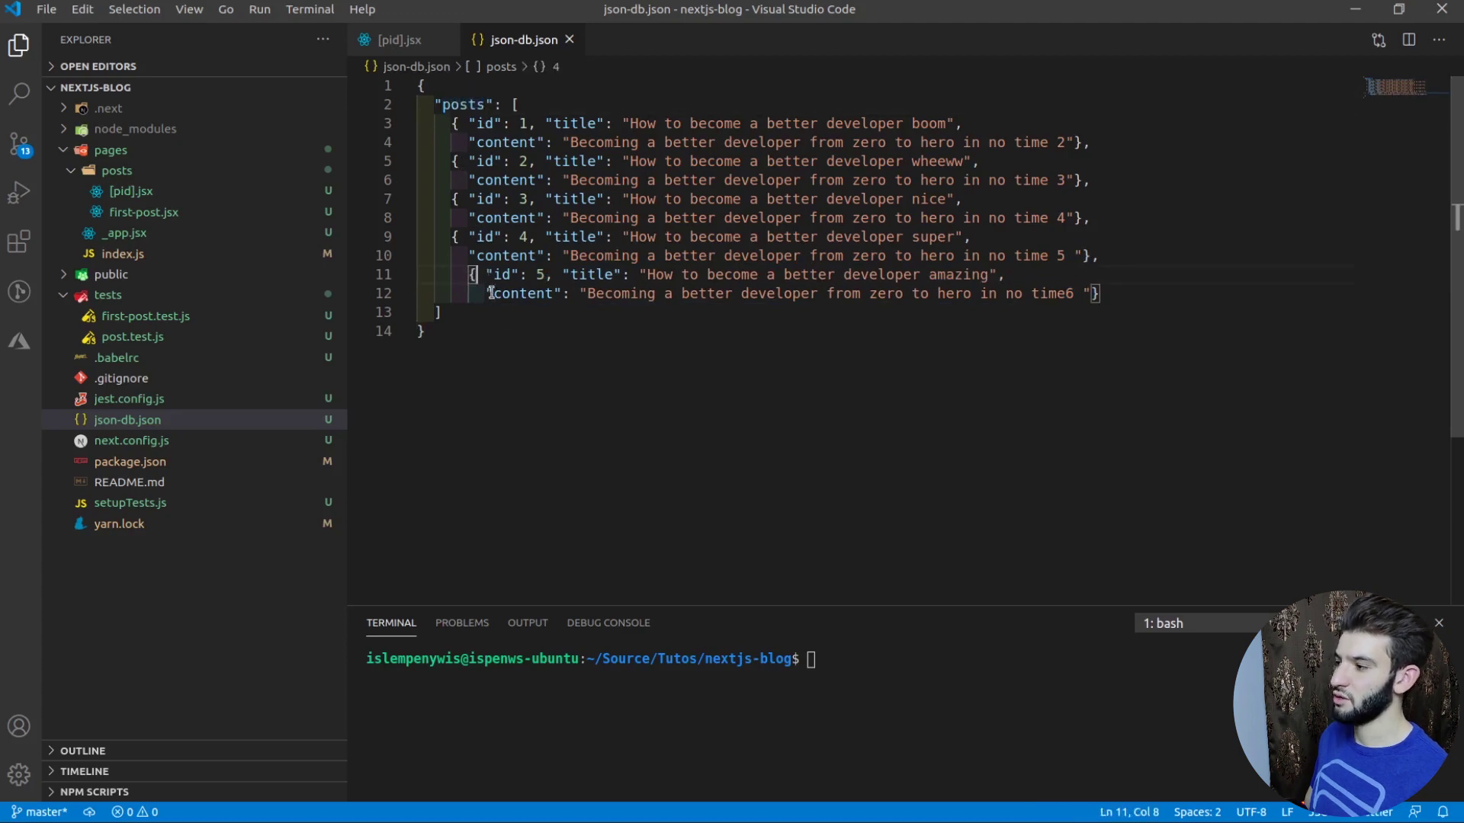
{"action": "left_click_drag", "start_coordinate": [1136, 297], "coordinate": [470, 273]}
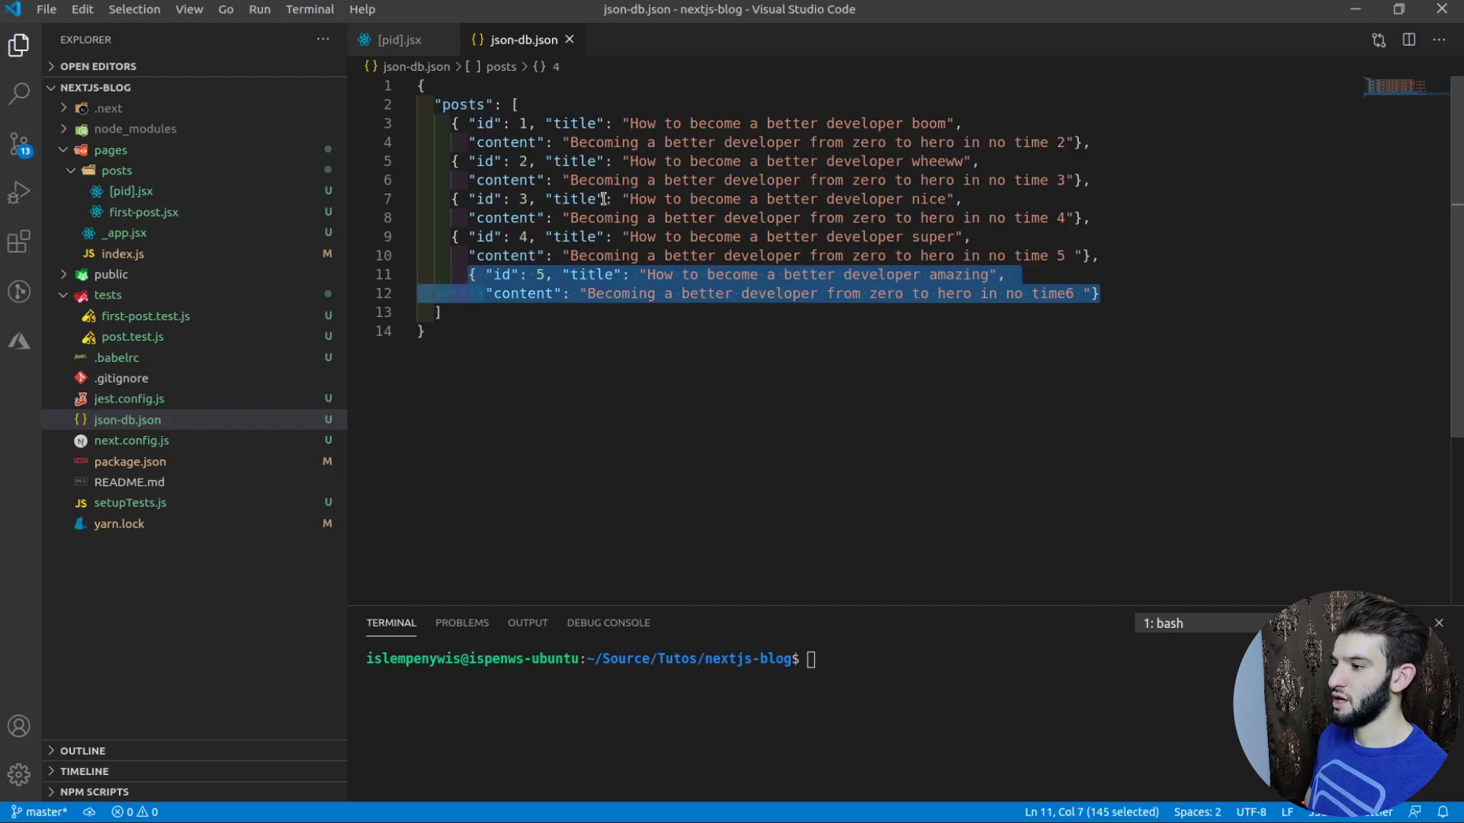
{"action": "left_click", "coordinate": [509, 276]}
{"action": "double_click", "coordinate": [509, 276]}
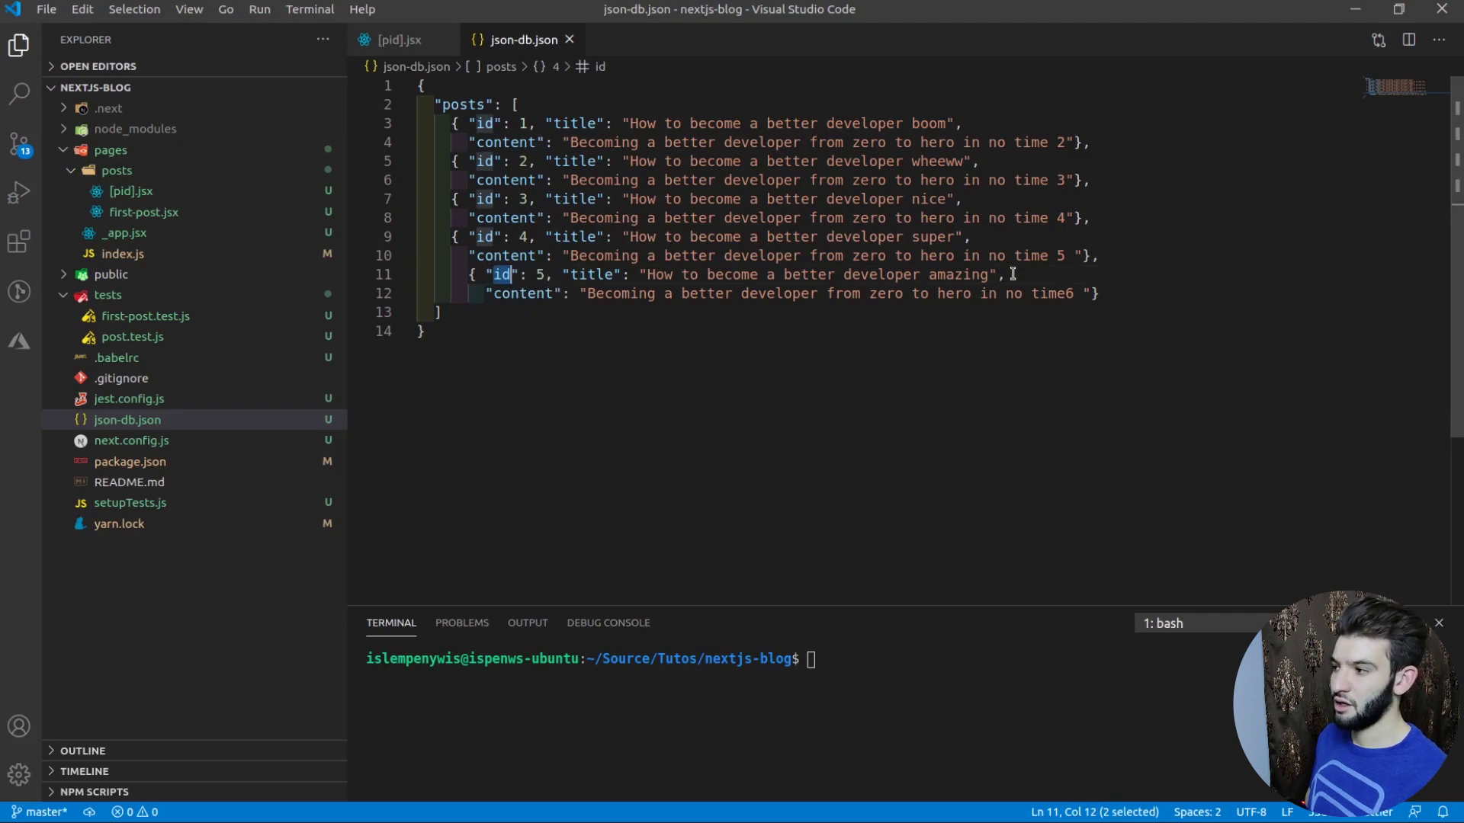
{"action": "left_click_drag", "start_coordinate": [1113, 294], "coordinate": [461, 275]}
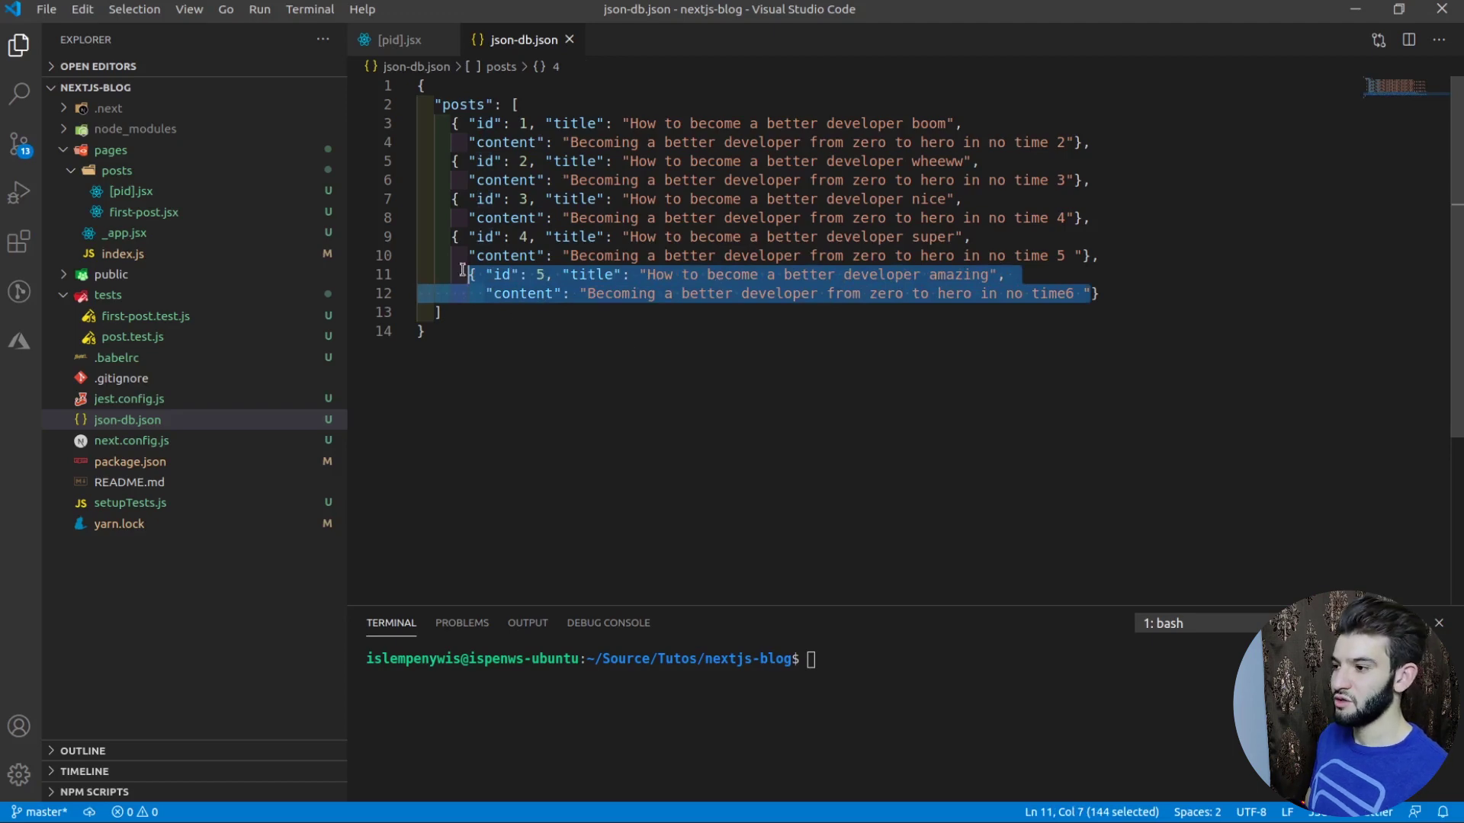
{"action": "double_click", "coordinate": [503, 275]}
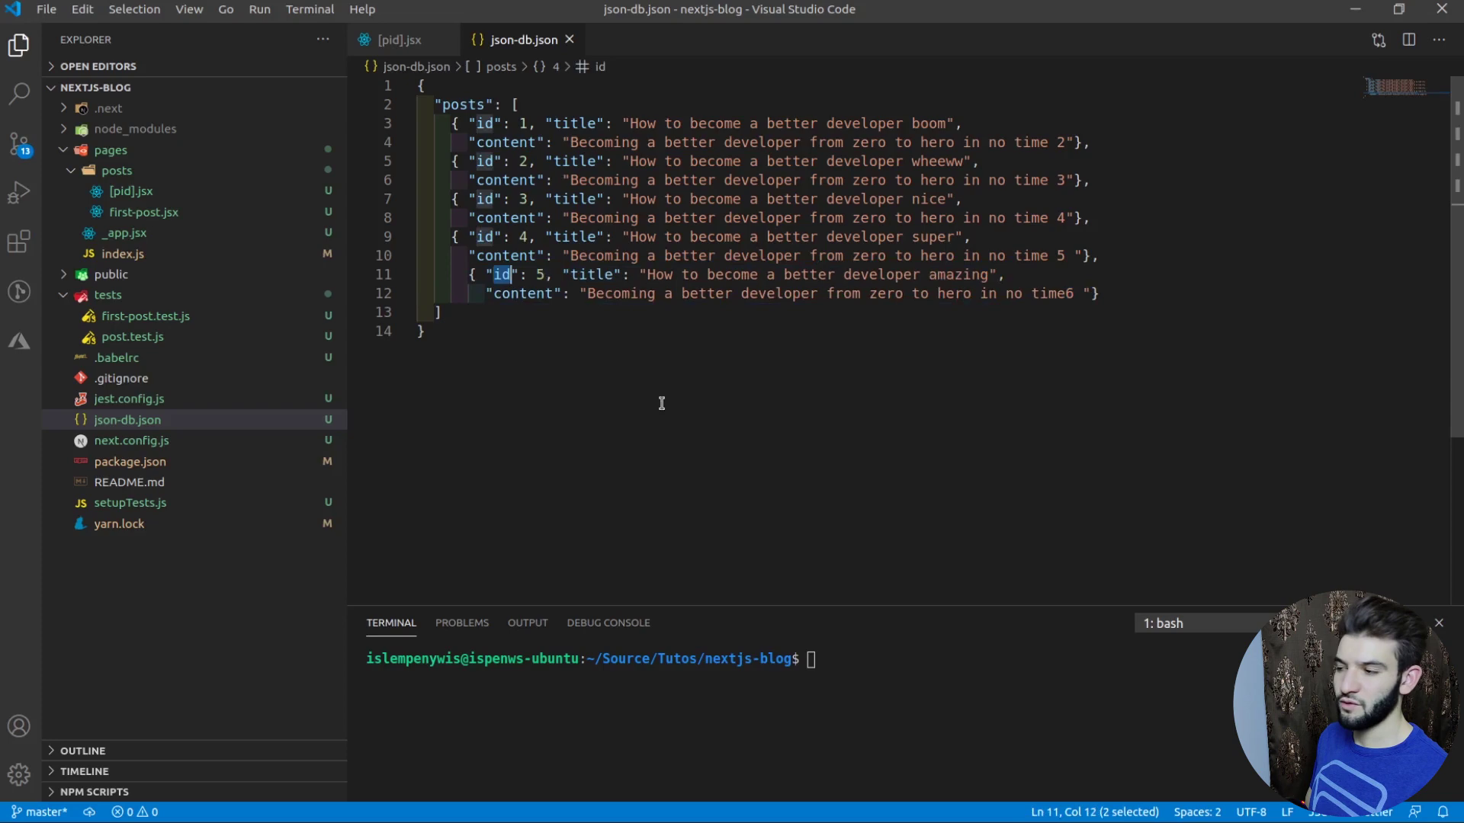
{"action": "left_click", "coordinate": [877, 711]}
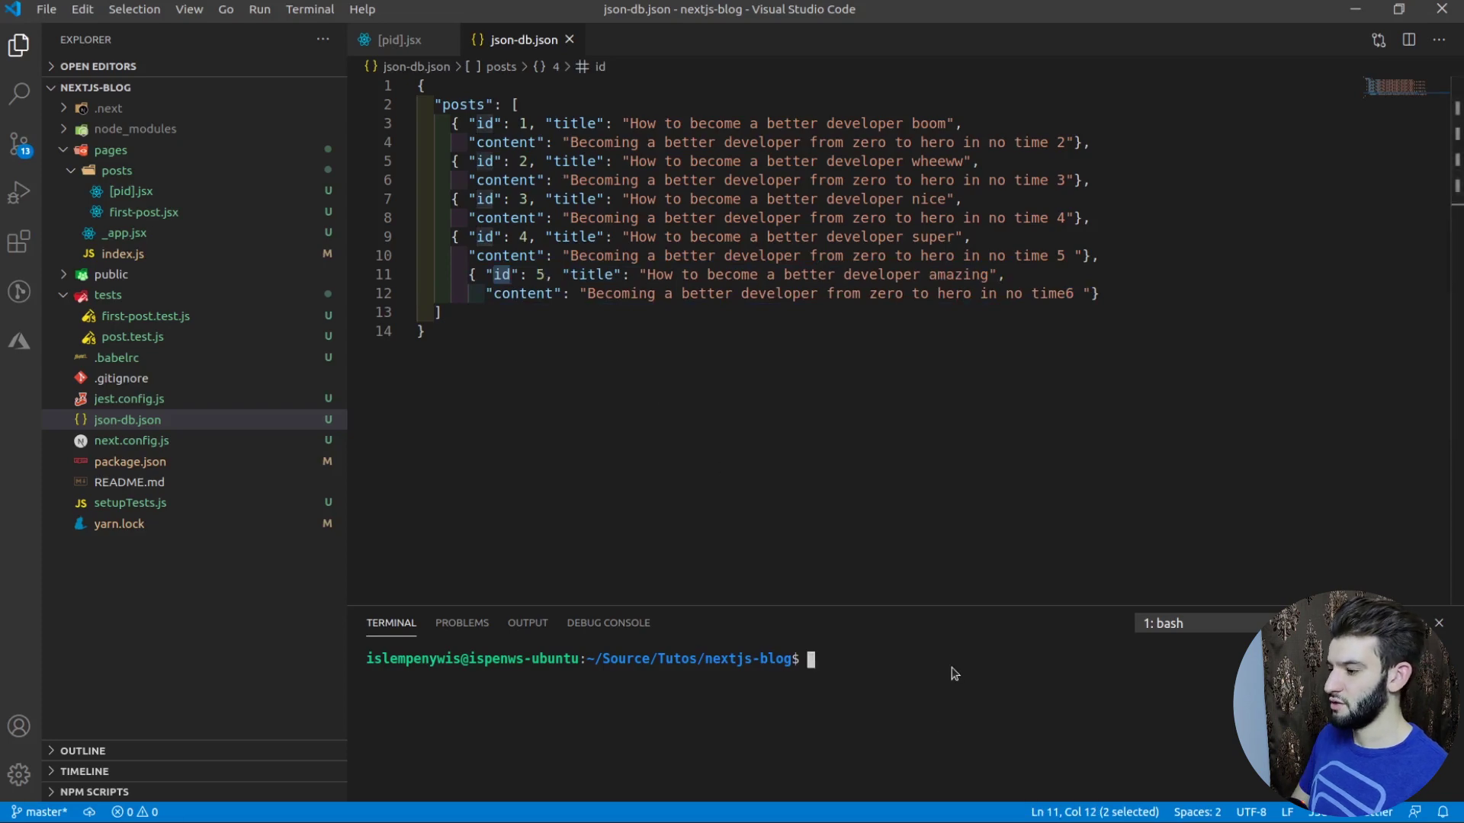
Run json-server --help and enlarge the terminal to show the full output
{"action": "type", "text": "json-"}
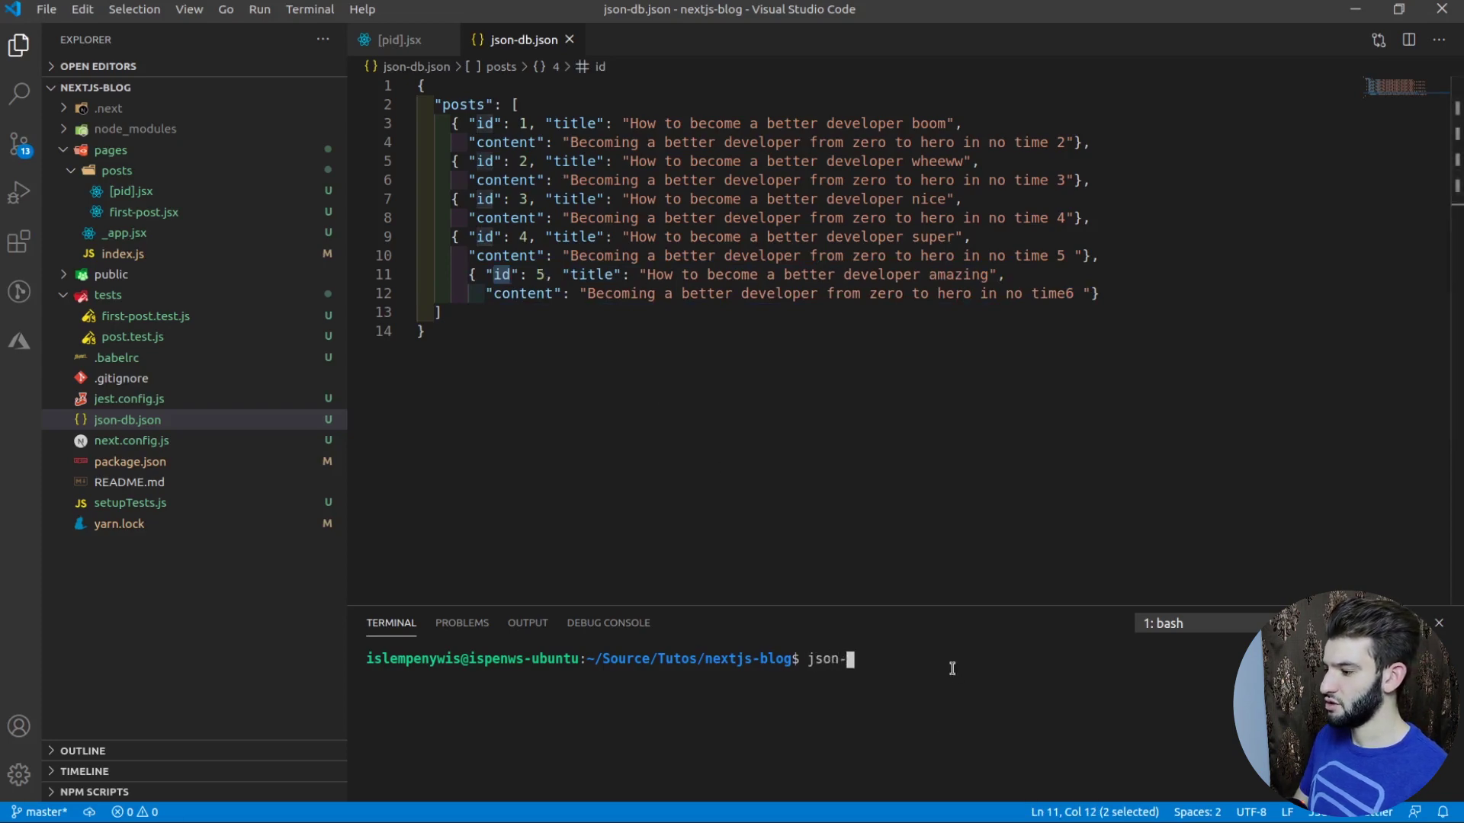
{"action": "type", "text": "server --help"}
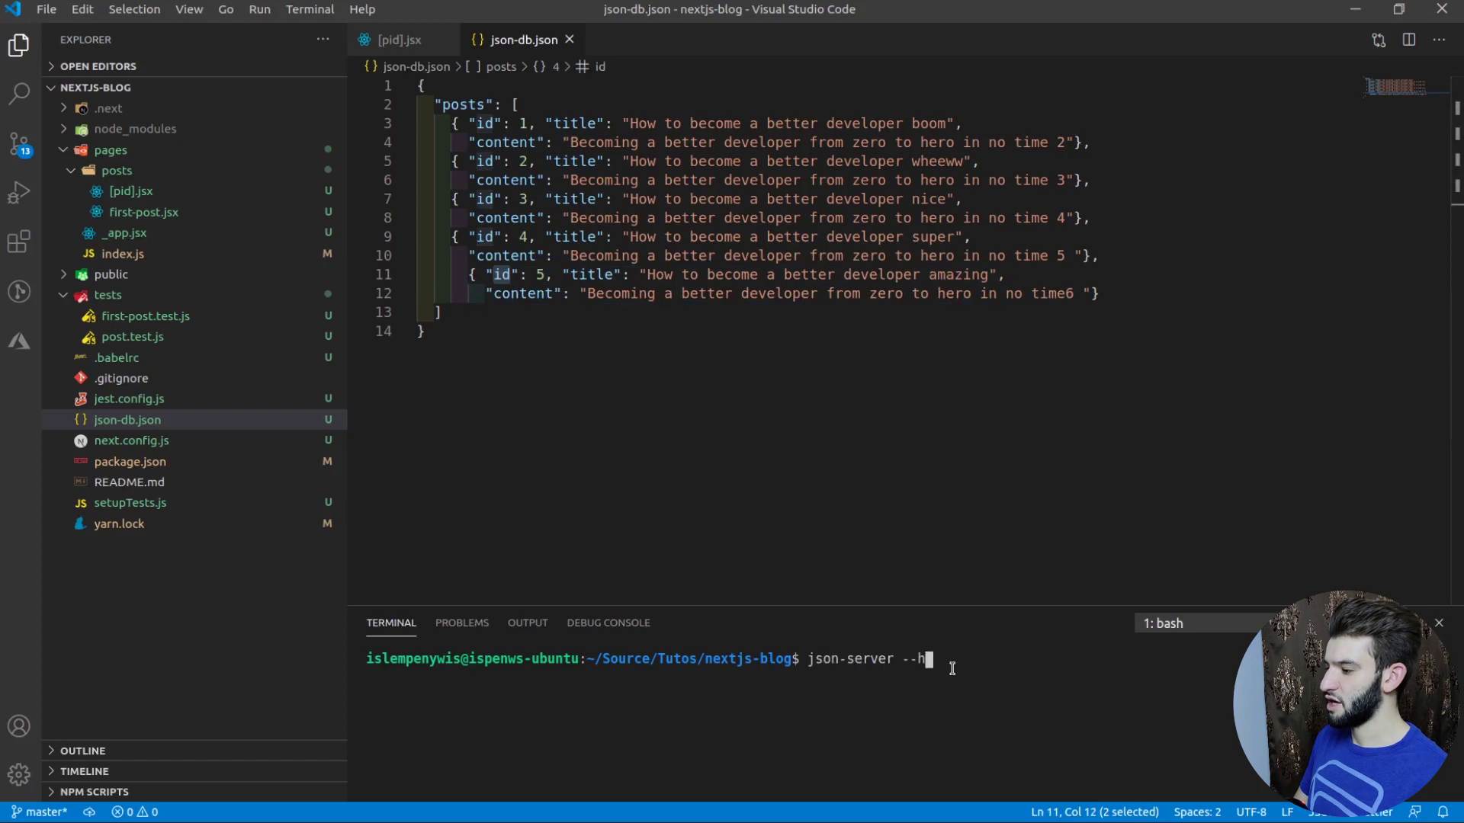
{"action": "key", "text": "Return"}
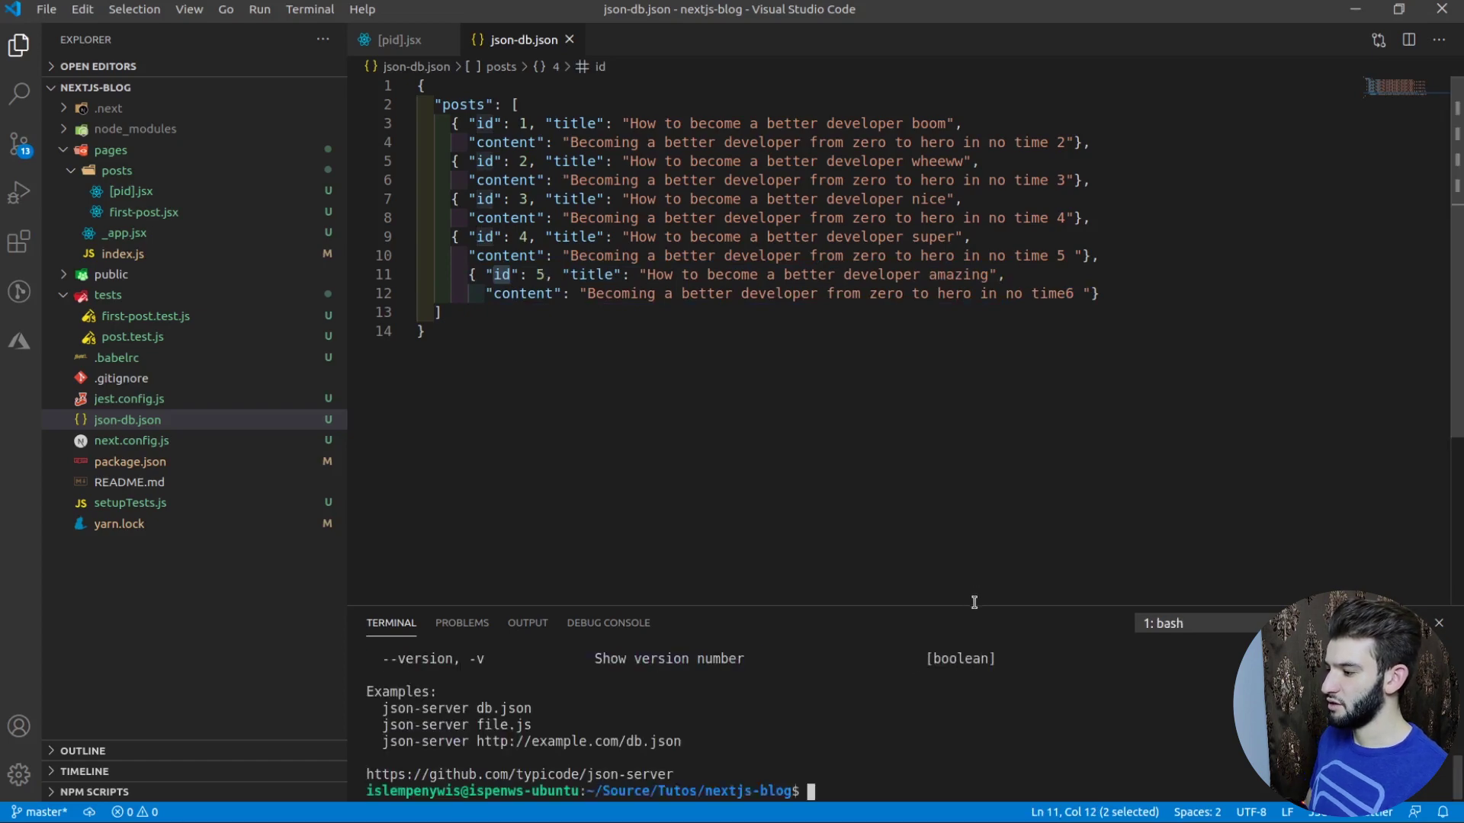
{"action": "left_click_drag", "start_coordinate": [974, 603], "coordinate": [974, 218]}
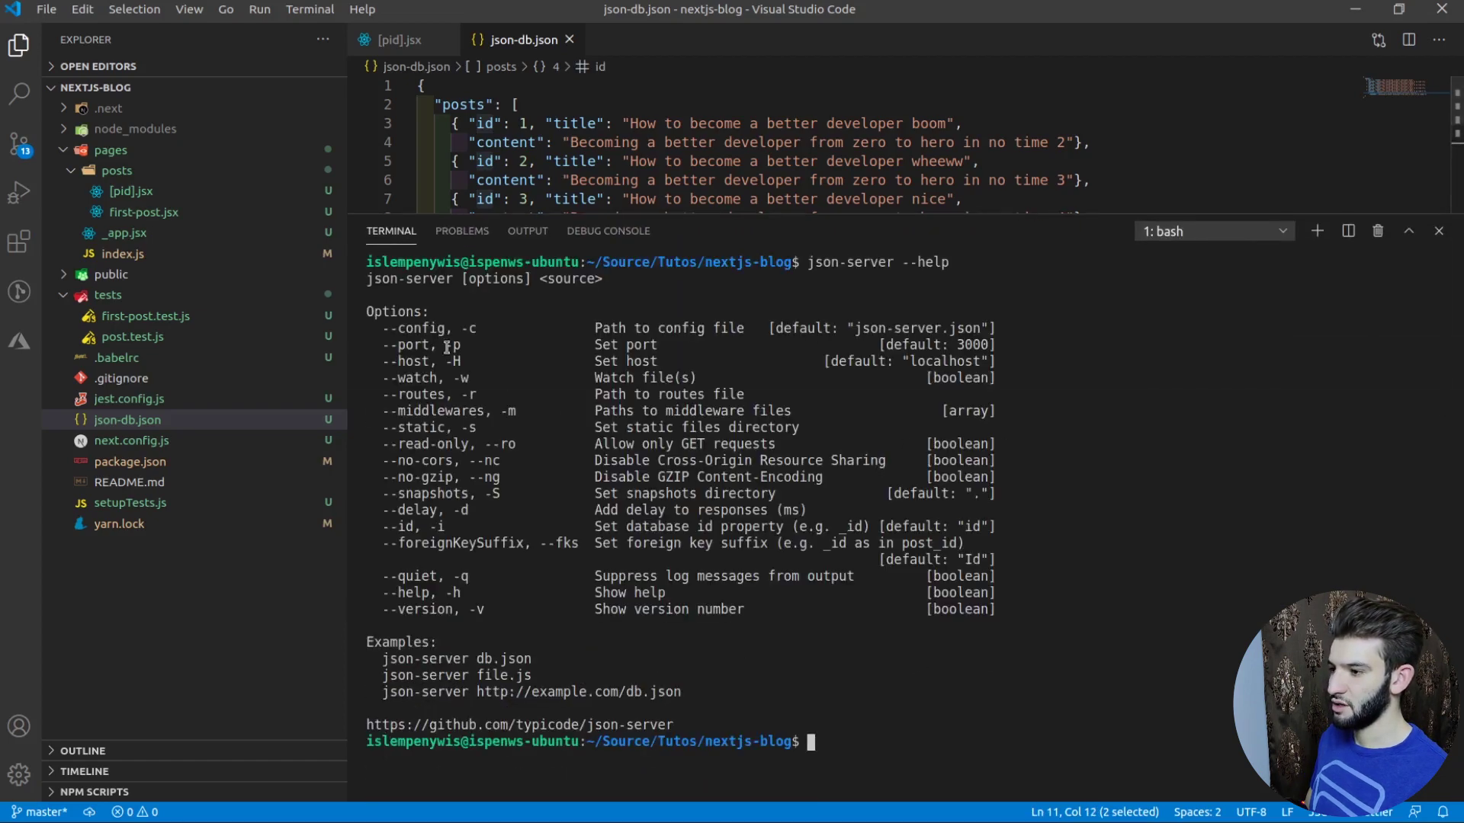
Highlight the --config (json-server.json), --port and --watch options, then shrink the terminal
{"action": "double_click", "coordinate": [419, 328]}
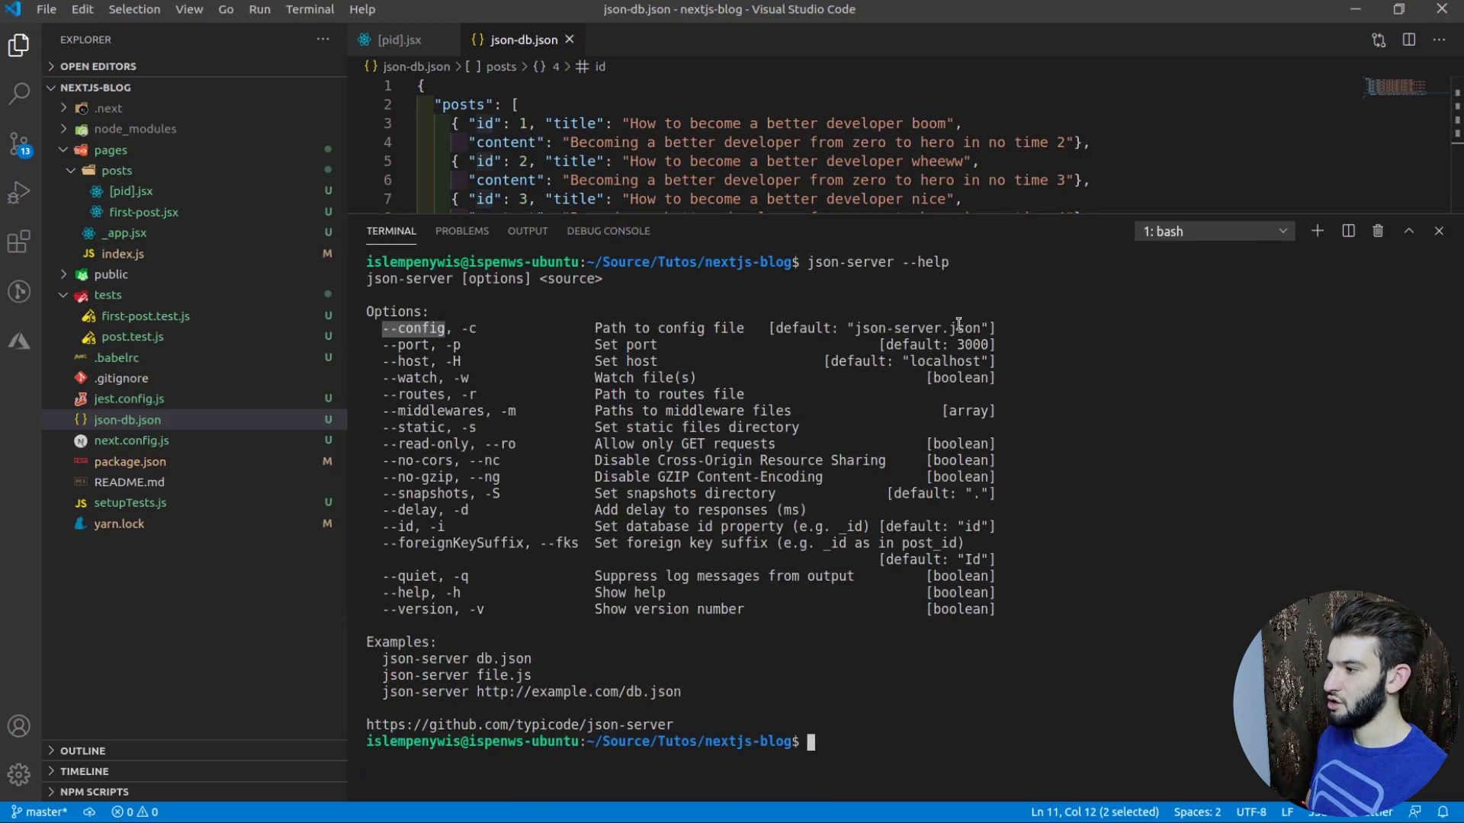
{"action": "left_click_drag", "start_coordinate": [982, 329], "coordinate": [854, 329]}
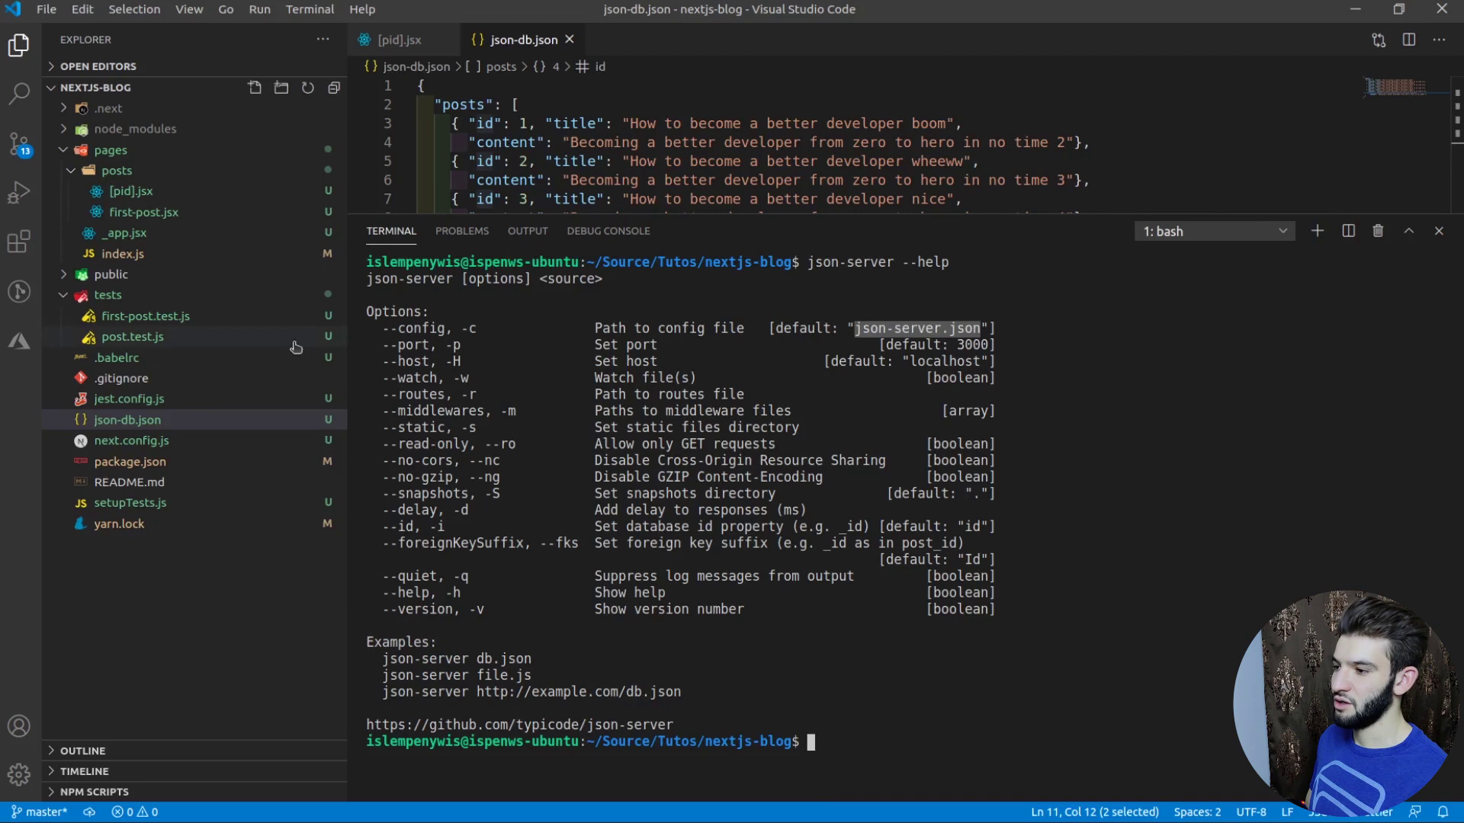
{"action": "left_click_drag", "start_coordinate": [488, 347], "coordinate": [363, 356]}
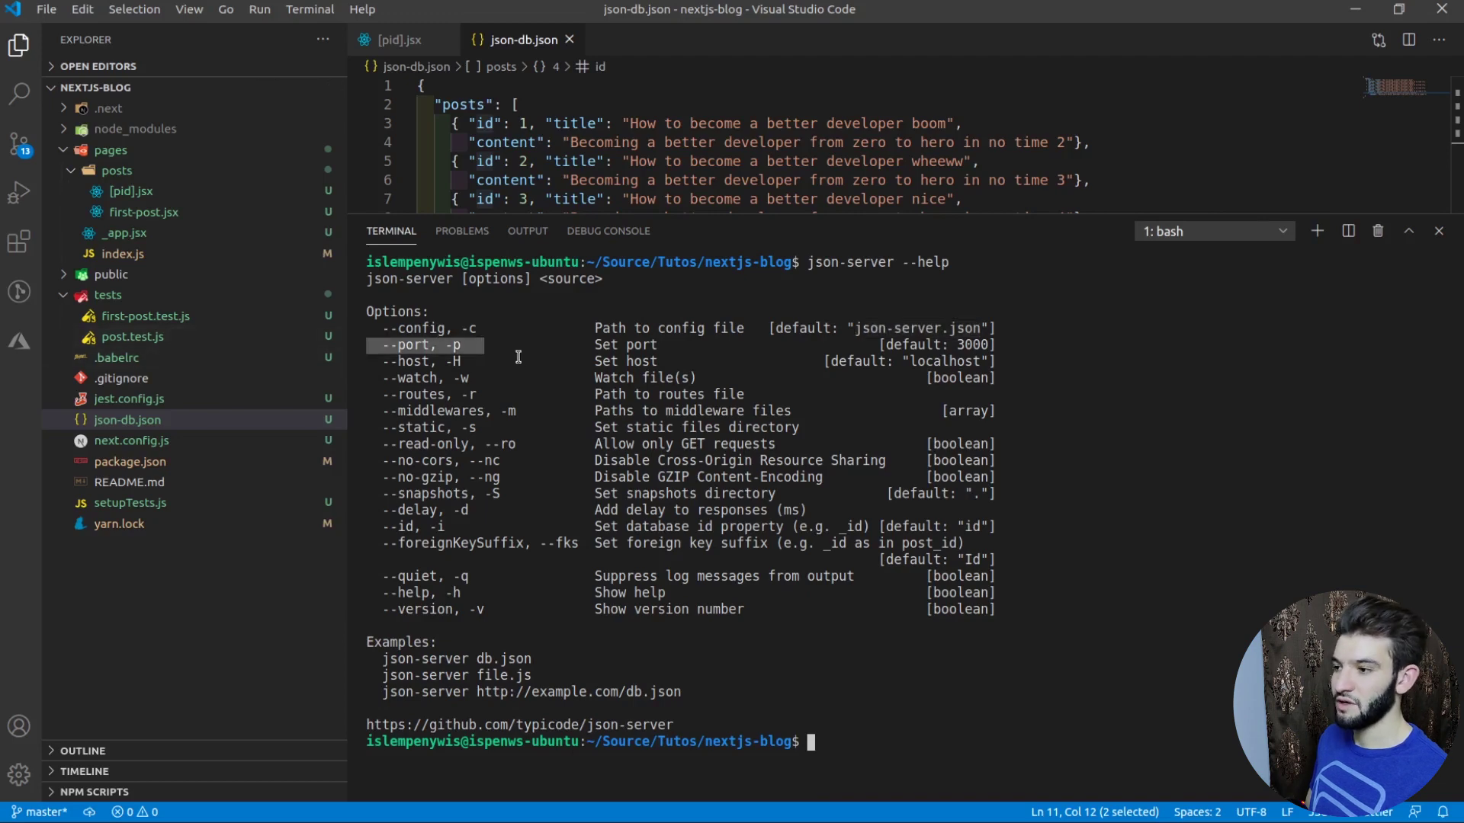
{"action": "left_click_drag", "start_coordinate": [518, 356], "coordinate": [328, 366]}
{"action": "left_click_drag", "start_coordinate": [477, 378], "coordinate": [373, 381]}
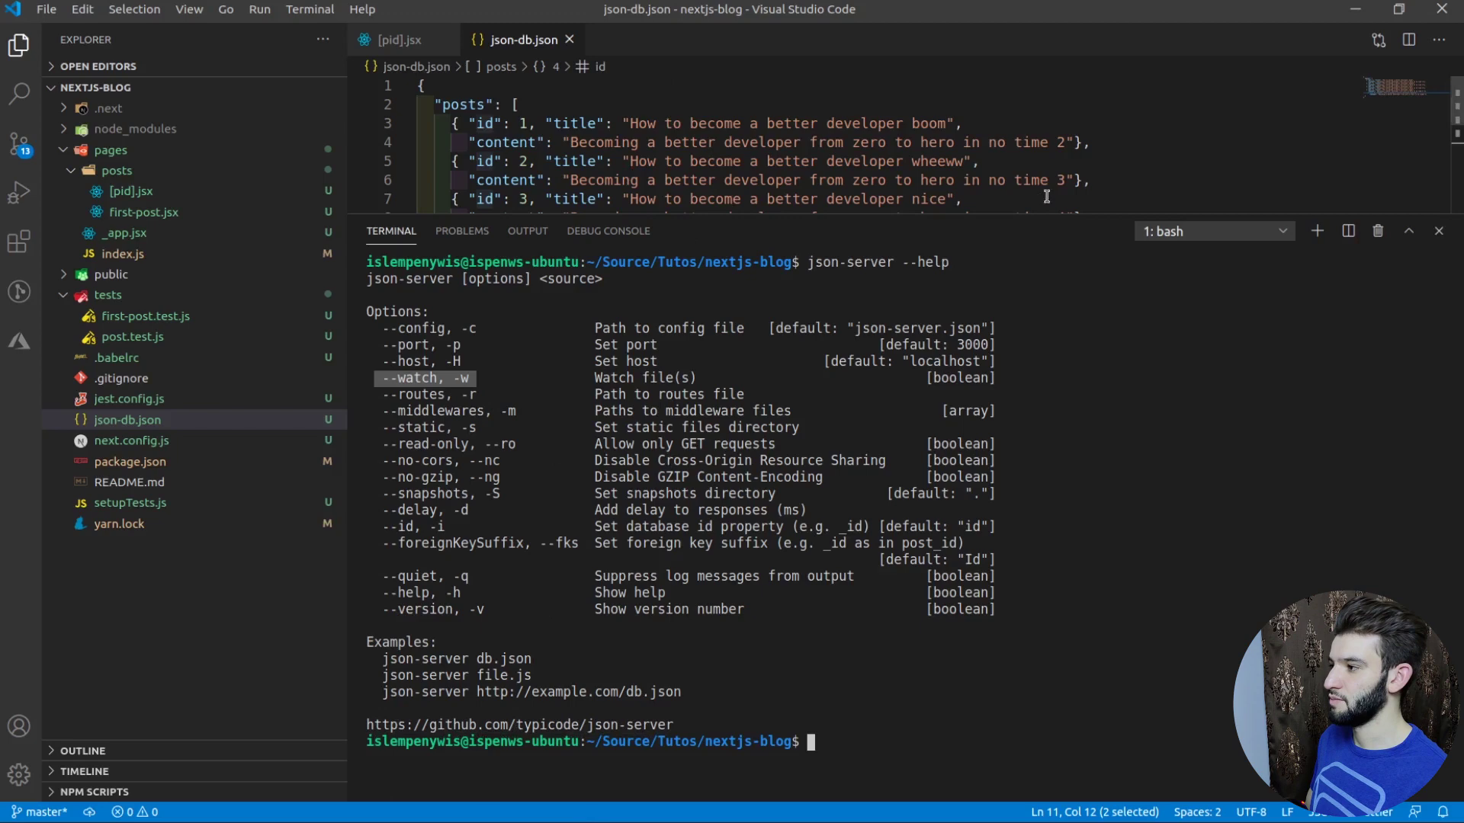
{"action": "left_click_drag", "start_coordinate": [1022, 216], "coordinate": [1020, 500]}
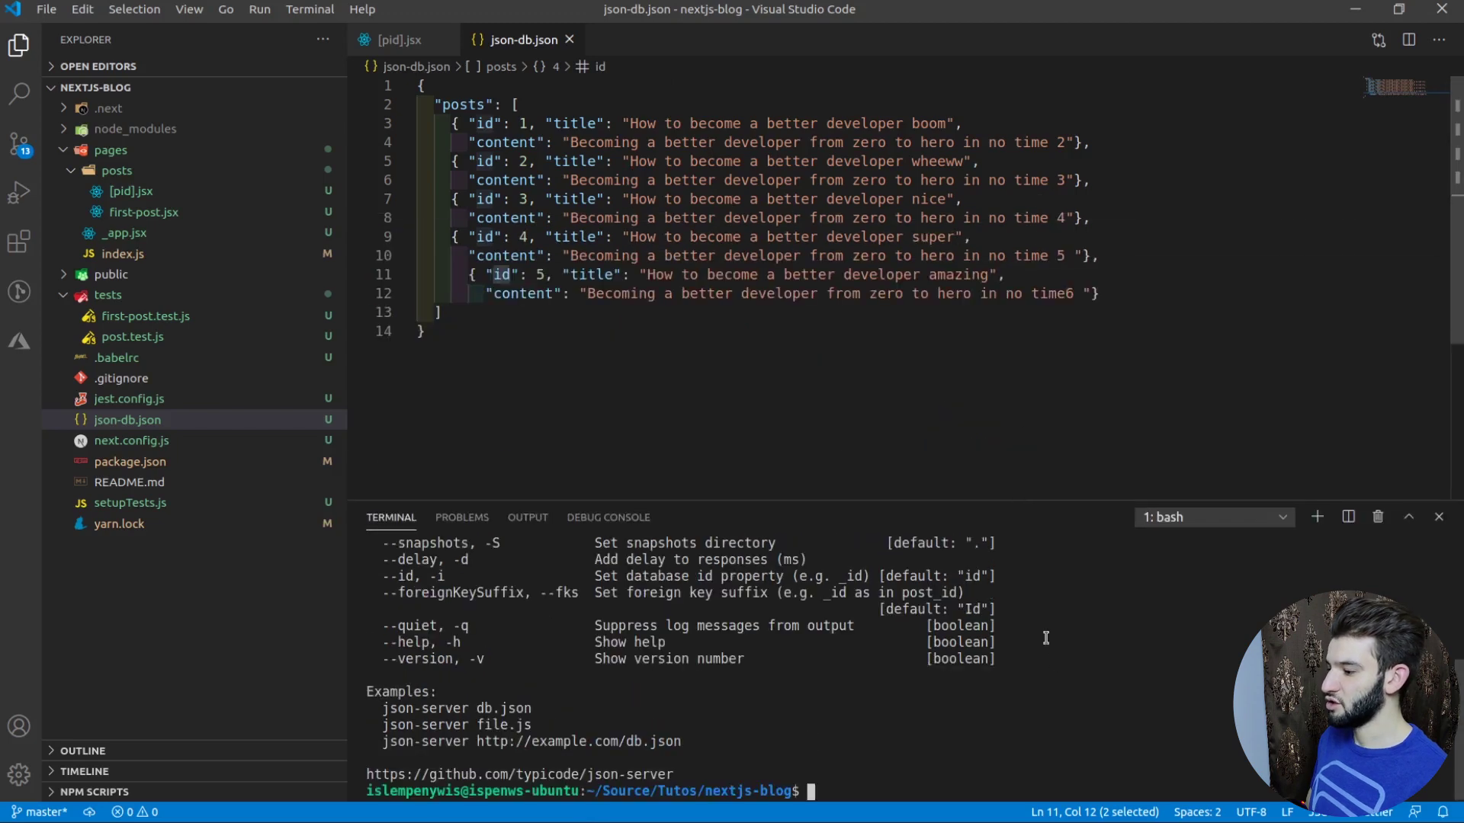
Clear the terminal and start json-server on json-db.json at port 9000
{"action": "type", "text": "clear"}
{"action": "key", "text": "Return"}
{"action": "type", "text": "json-server "}
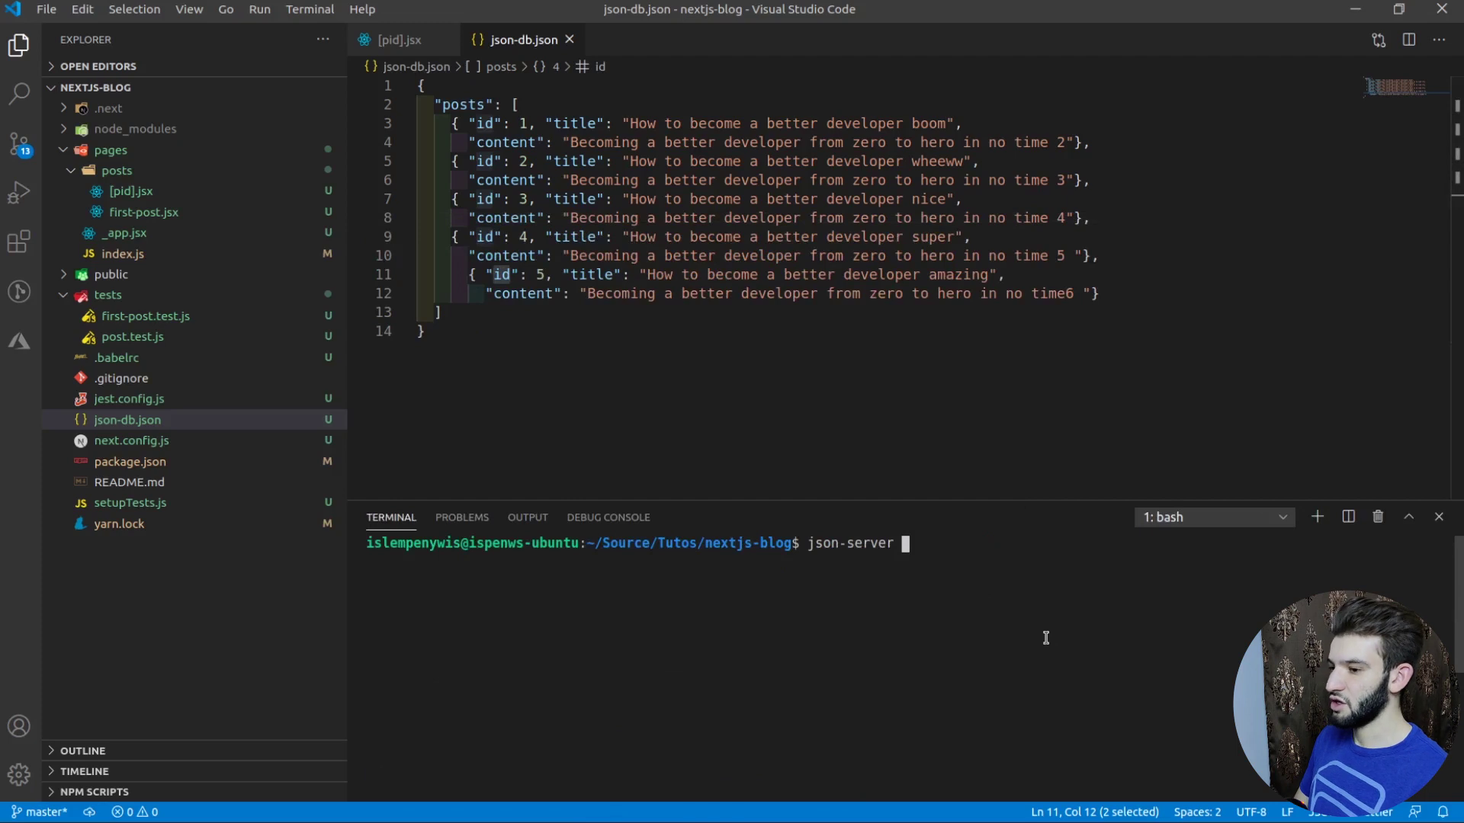
{"action": "type", "text": "json-d"}
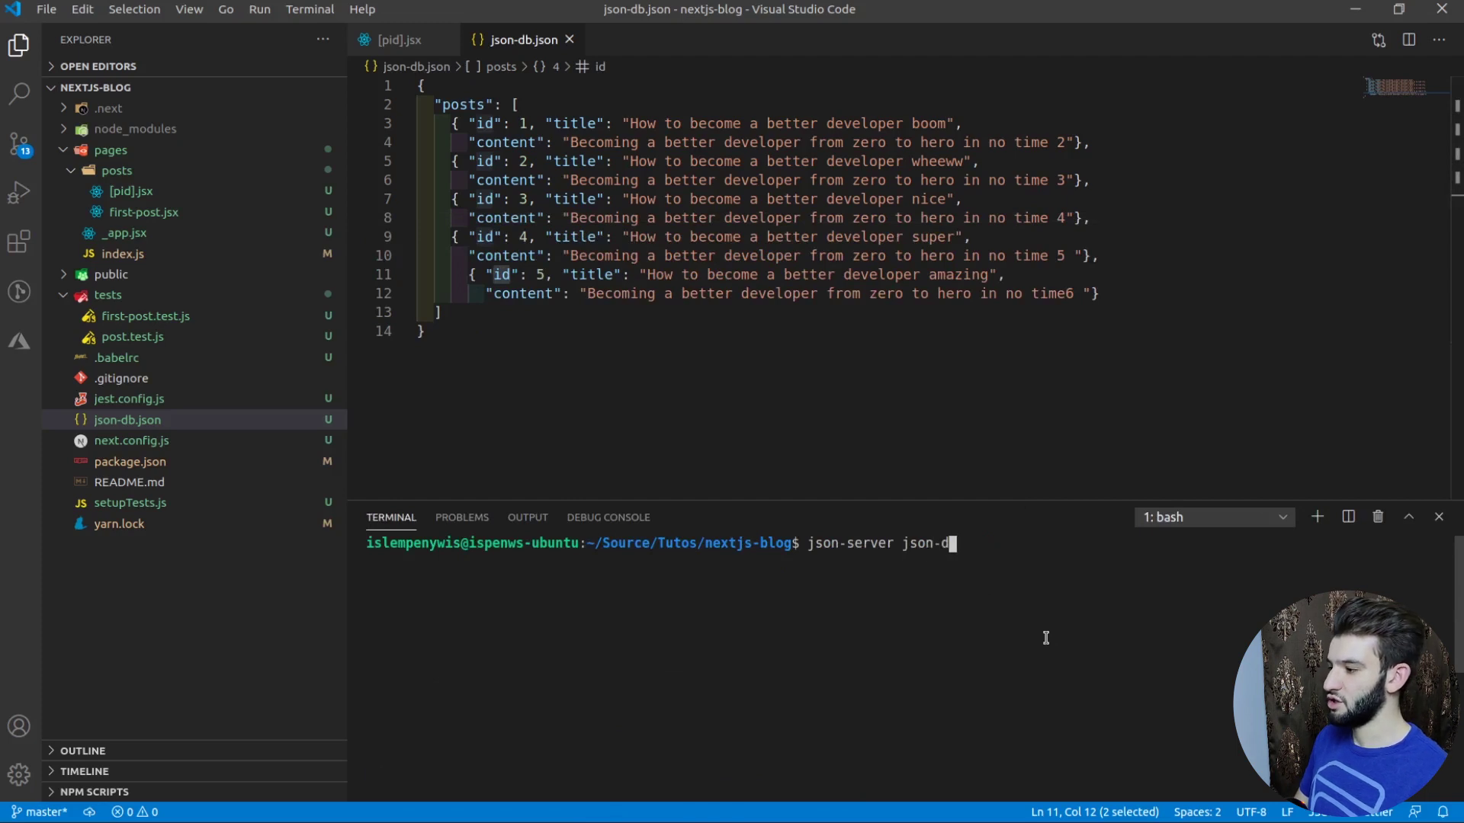
{"action": "type", "text": "b.json "}
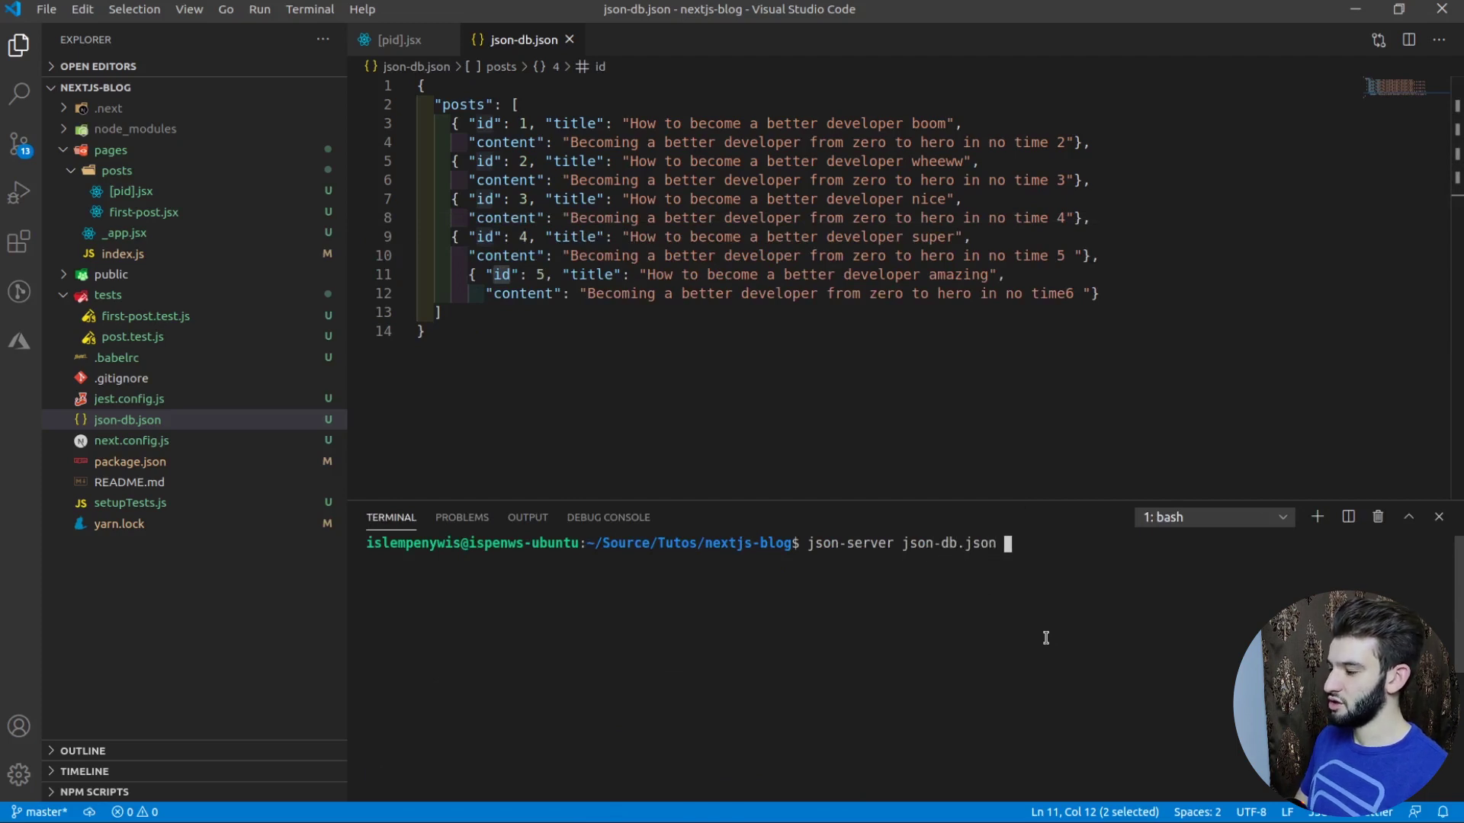
{"action": "type", "text": "-p 8"}
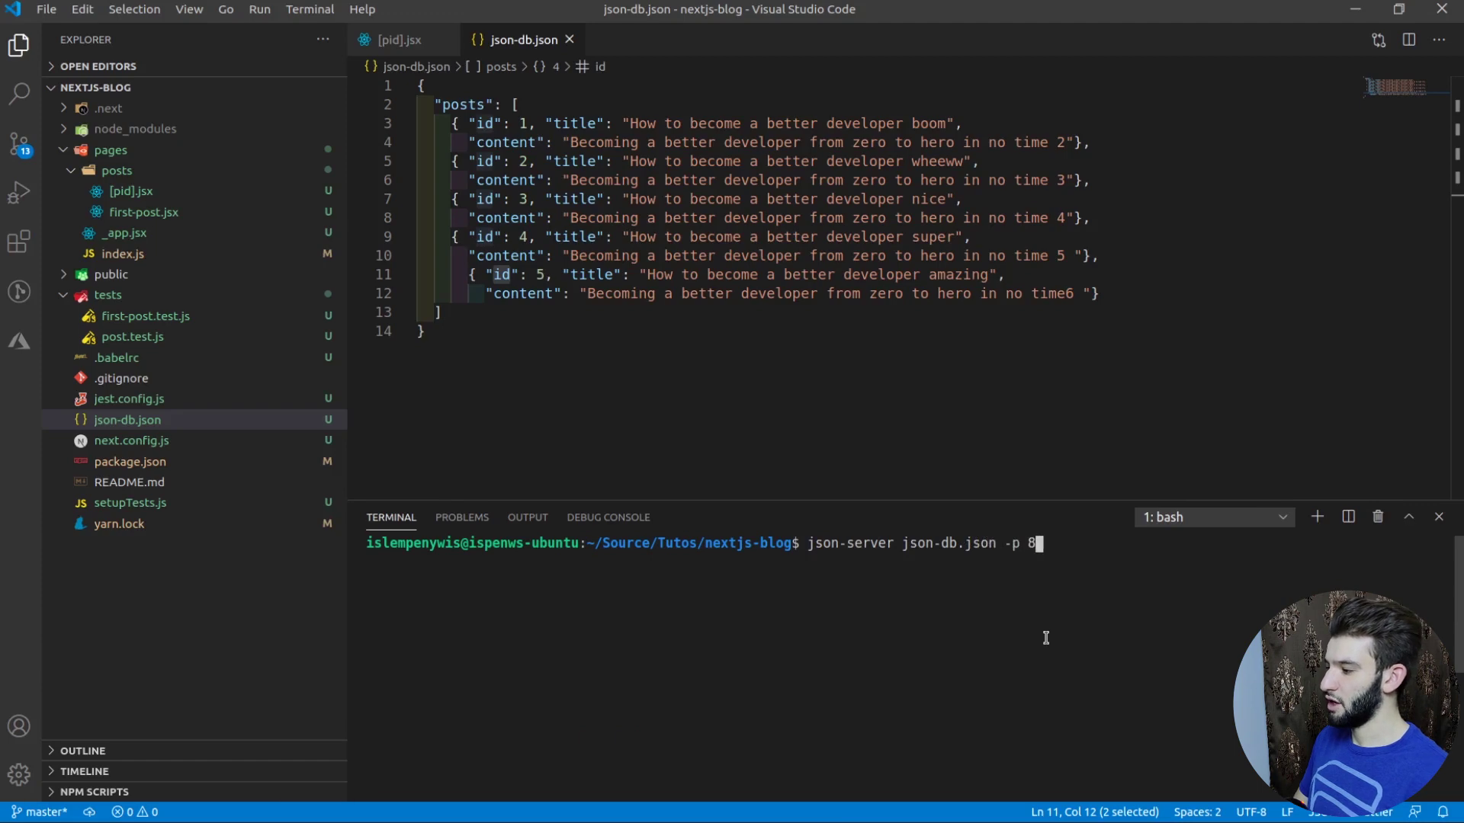
{"action": "key", "text": "BackSpace"}
{"action": "type", "text": "9000"}
{"action": "key", "text": "Return"}
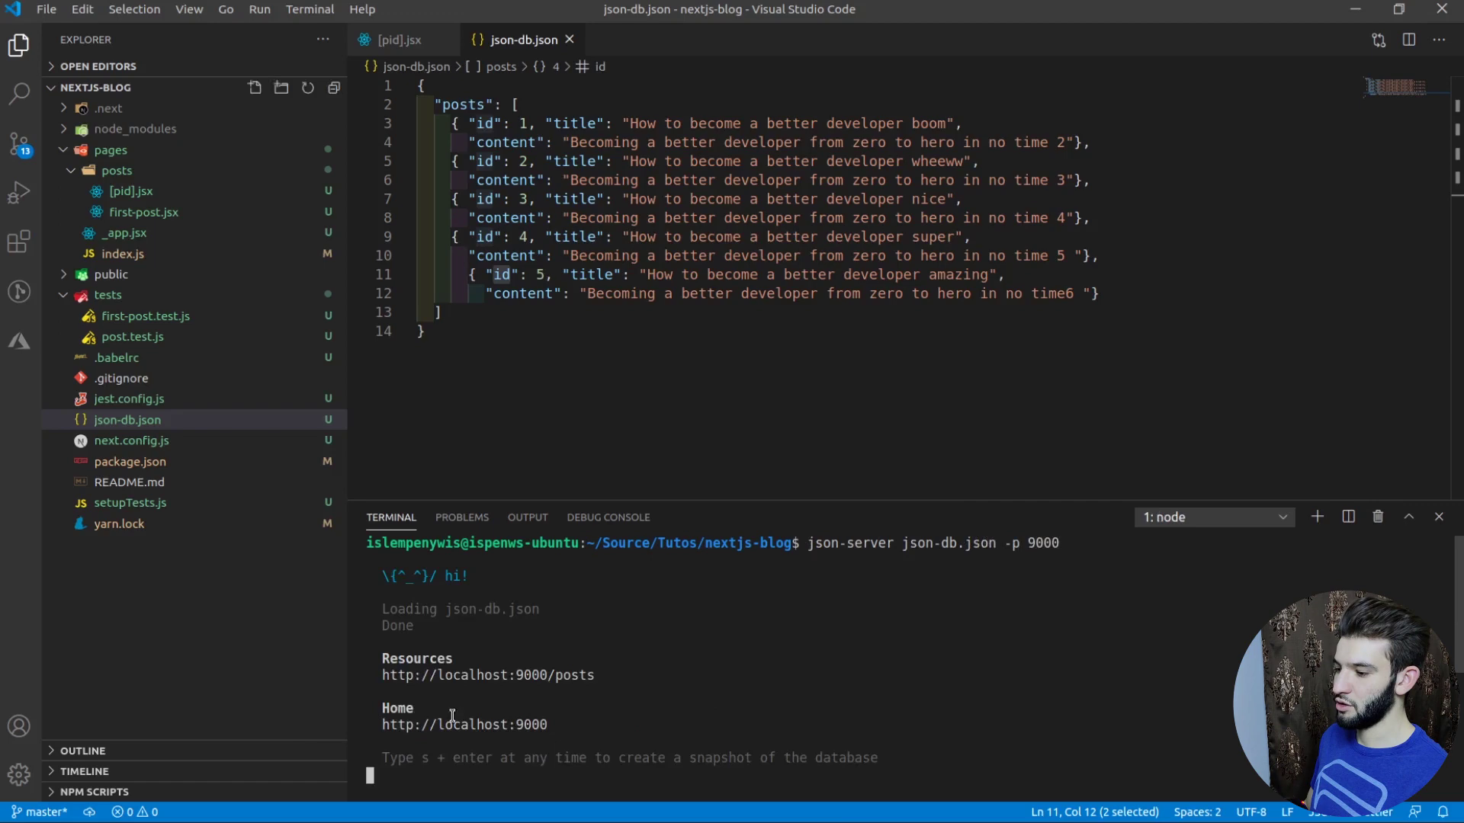
Open the localhost:9000/posts JSON endpoint and select its list of five posts
{"action": "left_click", "coordinate": [576, 676], "text": "ctrl"}
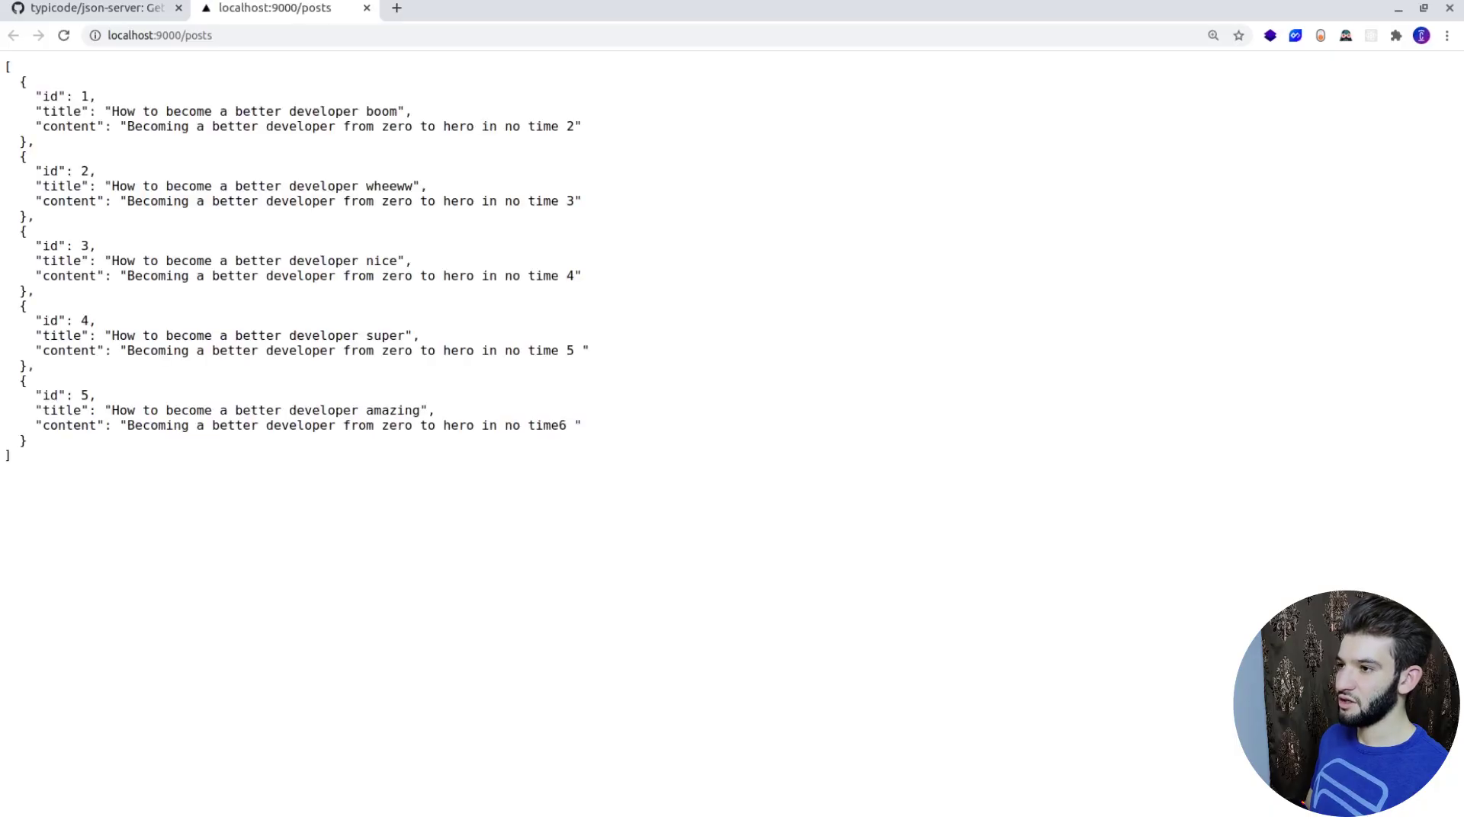
{"action": "left_click_drag", "start_coordinate": [39, 387], "coordinate": [9, 75]}
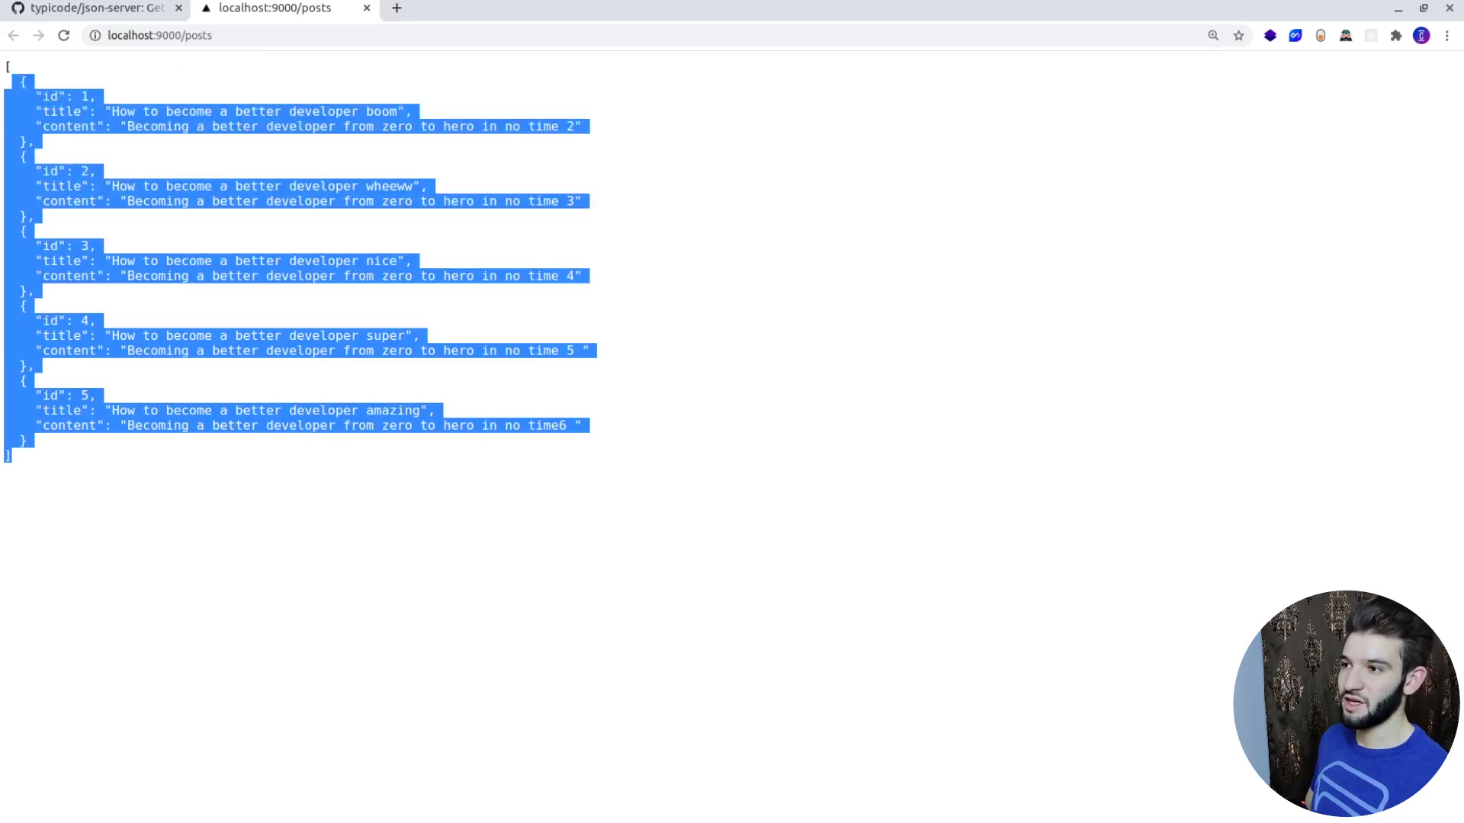
{"action": "left_click_drag", "start_coordinate": [213, 34], "coordinate": [191, 34]}
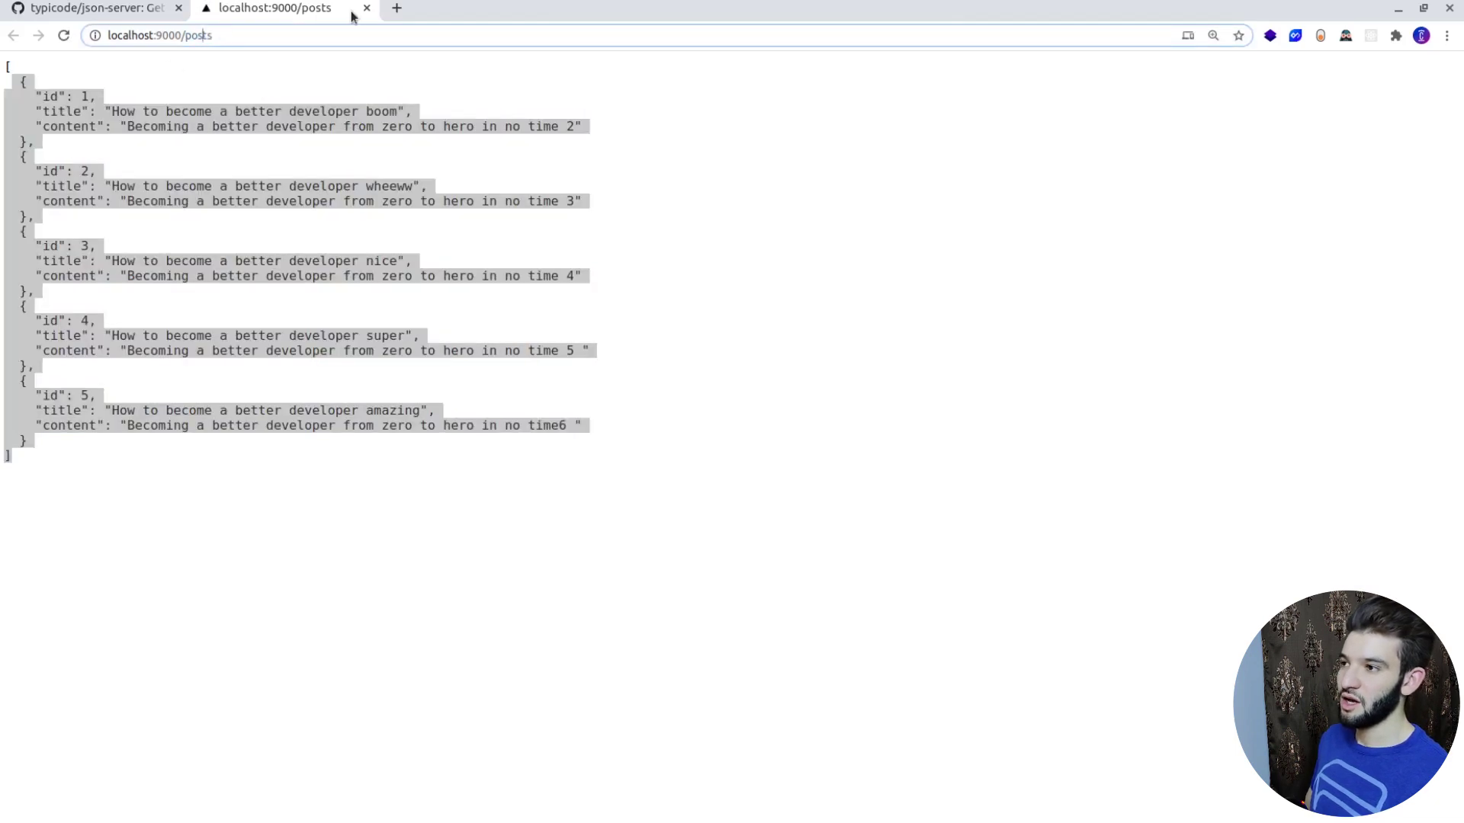
Load the Nextjs Blog at localhost:3000 in a new tab, then return to the posts JSON
{"action": "left_click", "coordinate": [395, 9]}
{"action": "type", "text": "loc"}
{"action": "key", "text": "Return"}
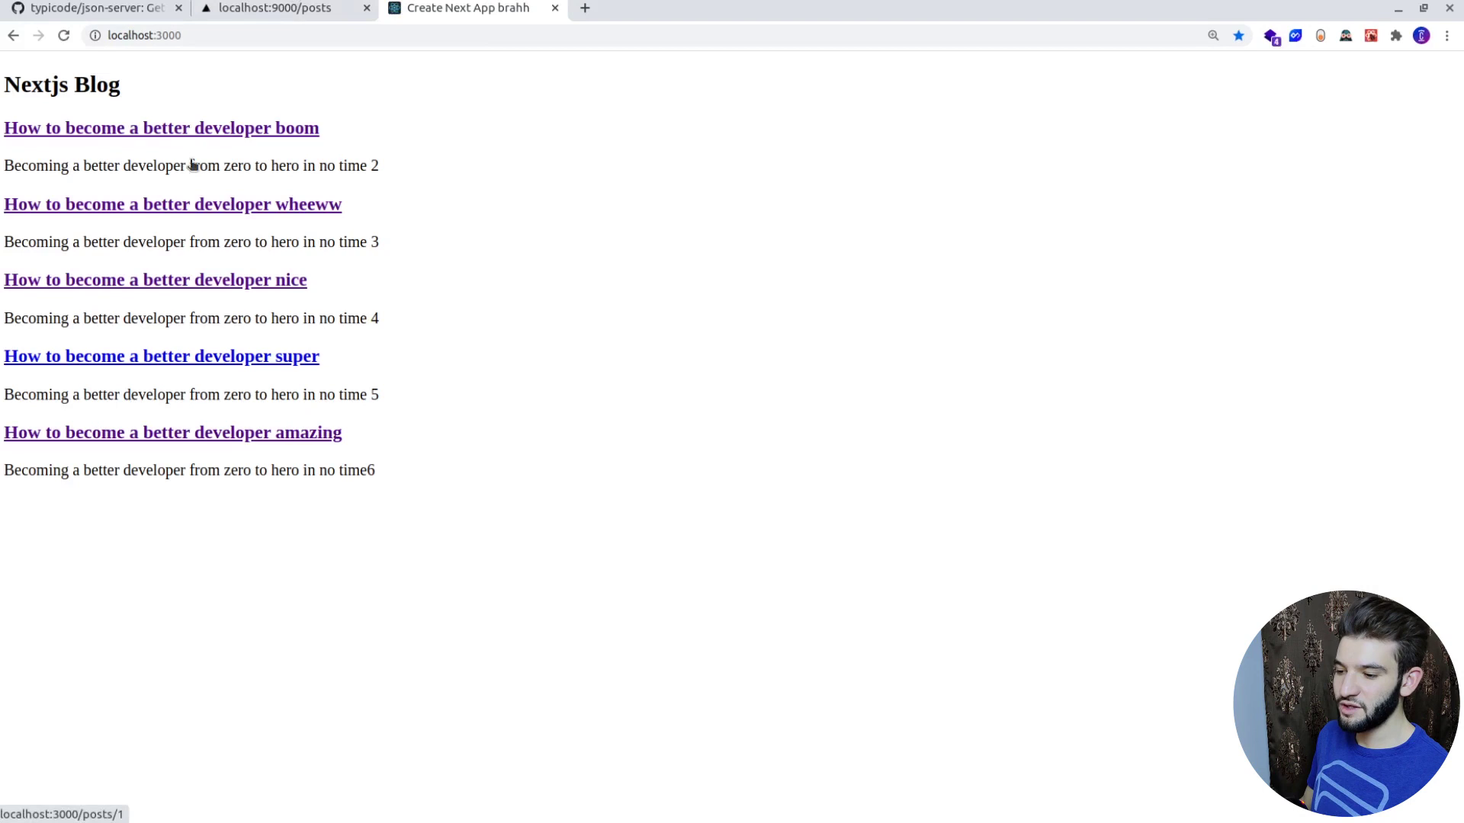
{"action": "left_click", "coordinate": [314, 10]}
{"action": "left_click", "coordinate": [186, 36]}
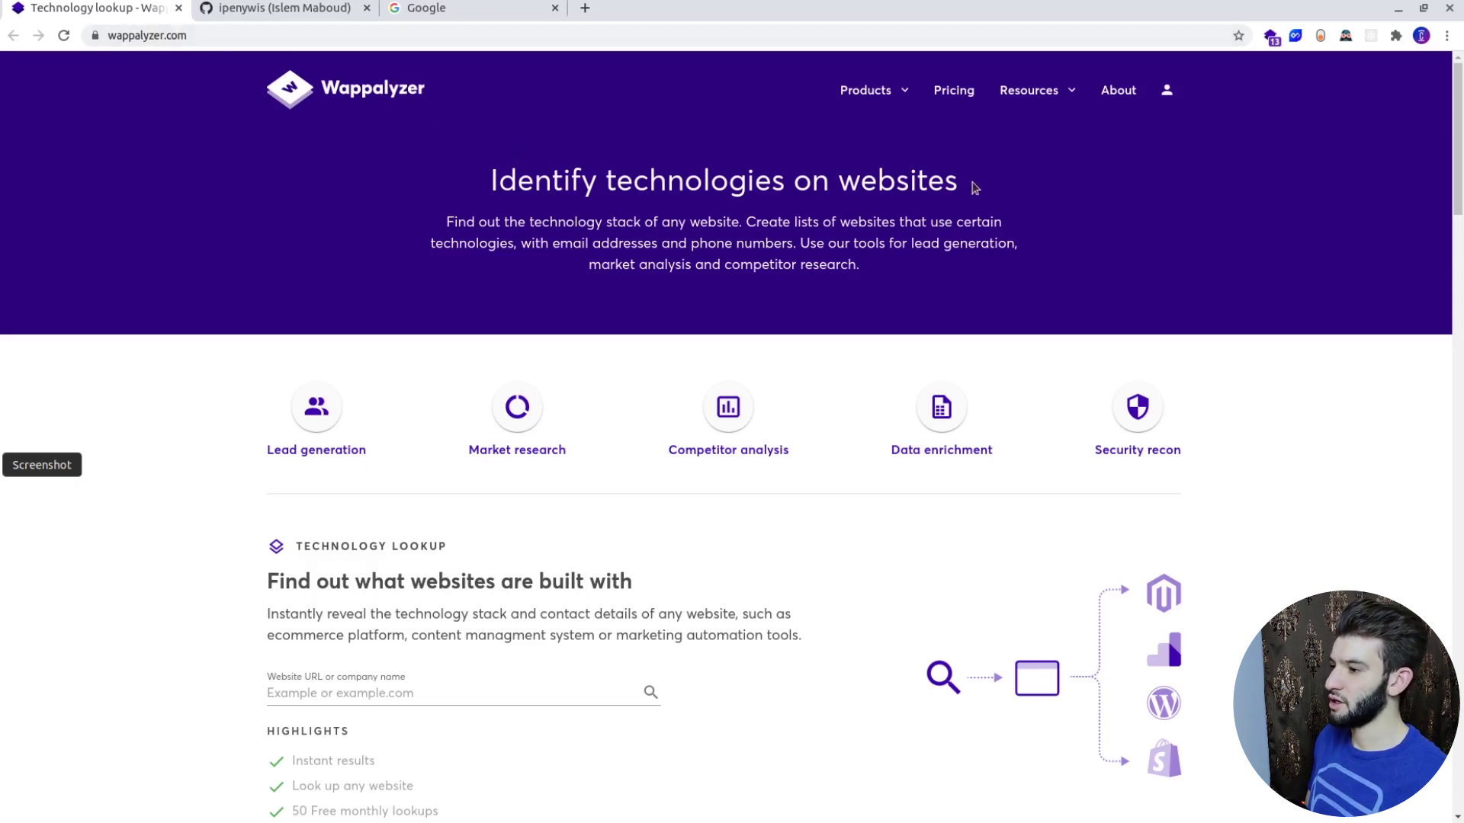
{"action": "left_click_drag", "start_coordinate": [975, 188], "coordinate": [504, 184]}
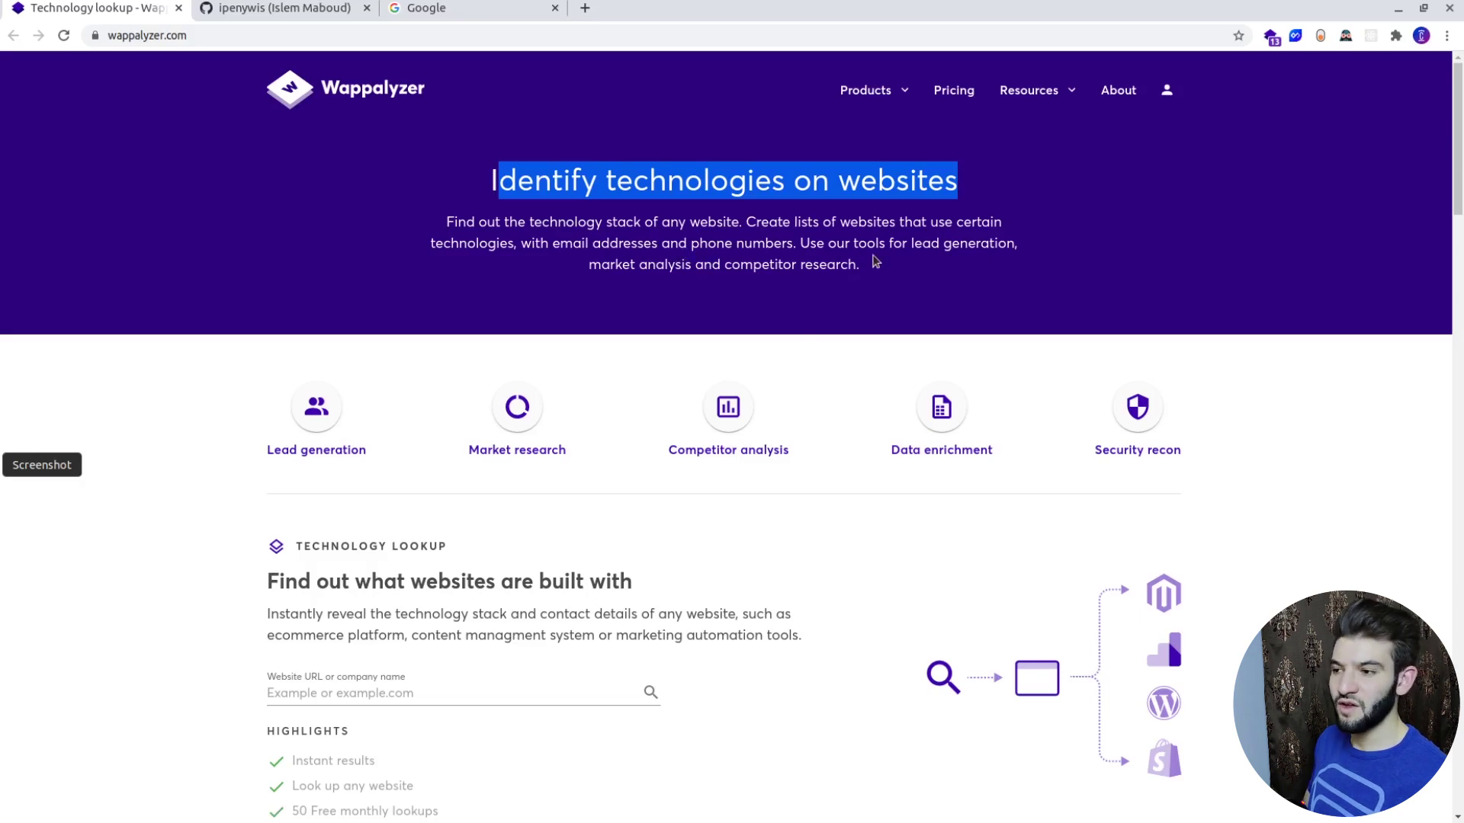
{"action": "scroll", "coordinate": [889, 305], "scroll_direction": "down", "scroll_amount": 4}
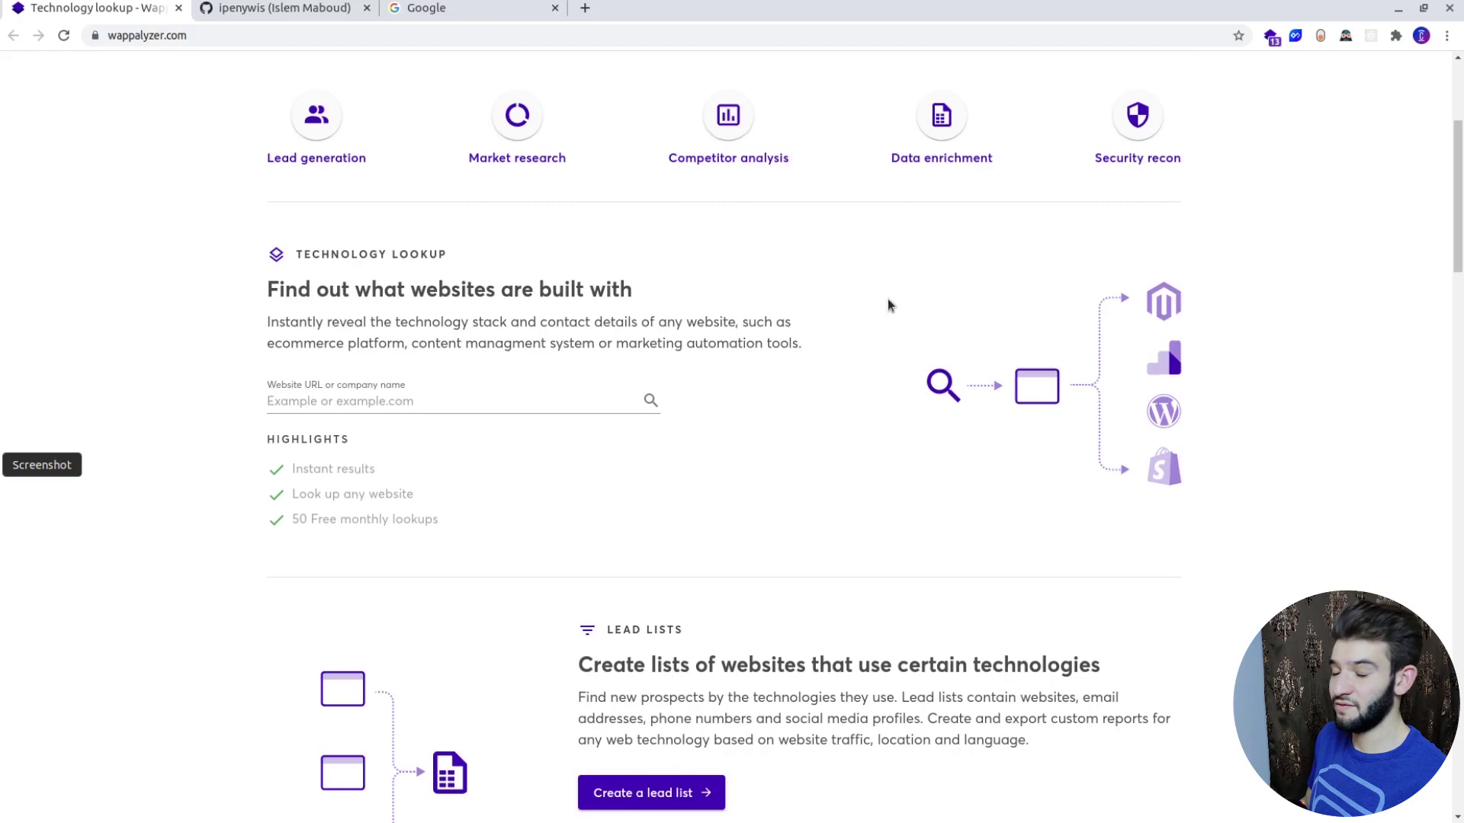
{"action": "scroll", "coordinate": [670, 287], "scroll_direction": "up", "scroll_amount": 4}
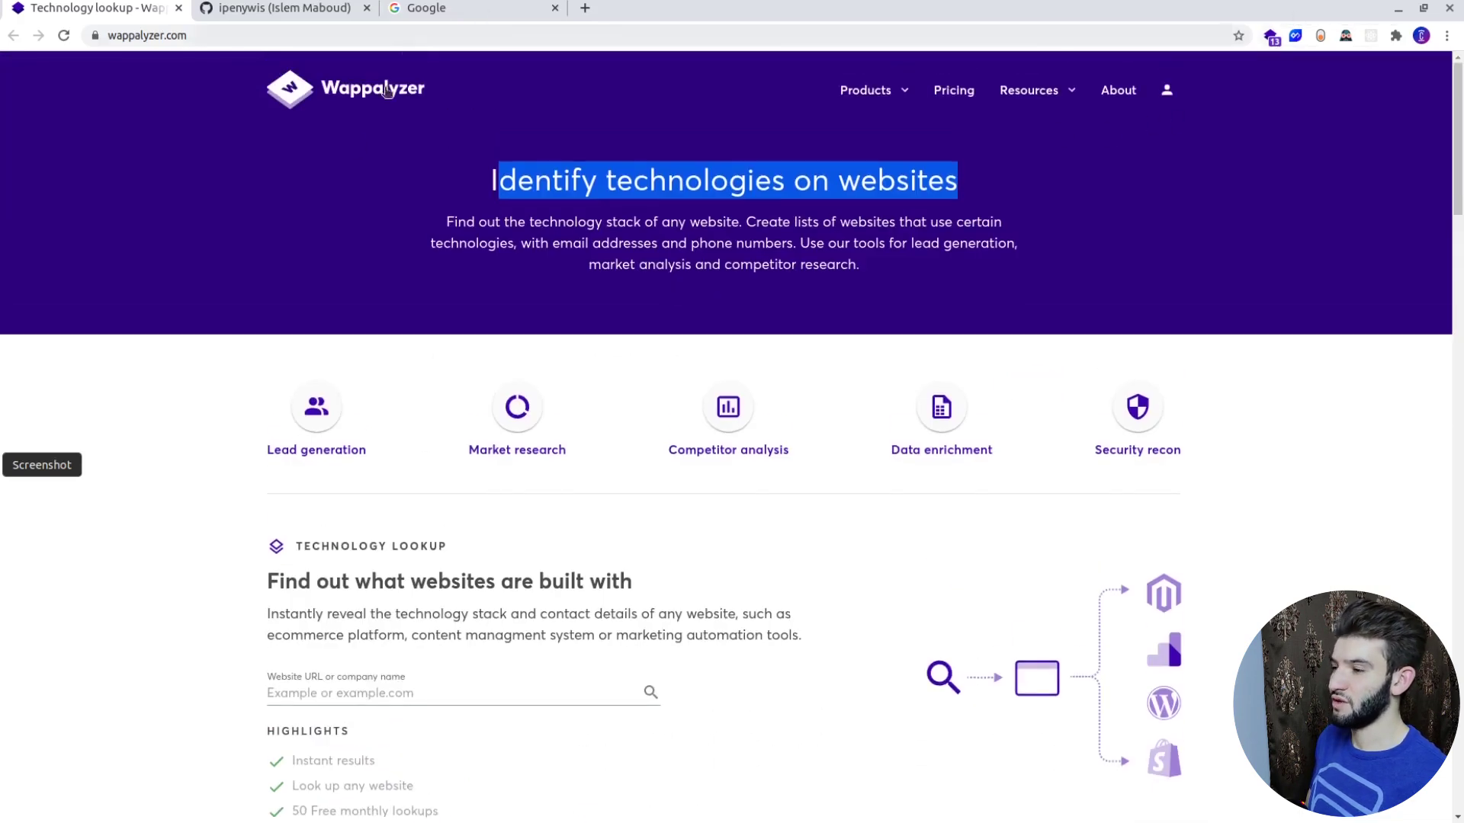
{"action": "left_click", "coordinate": [330, 140]}
{"action": "scroll", "coordinate": [511, 210], "scroll_direction": "down", "scroll_amount": 12}
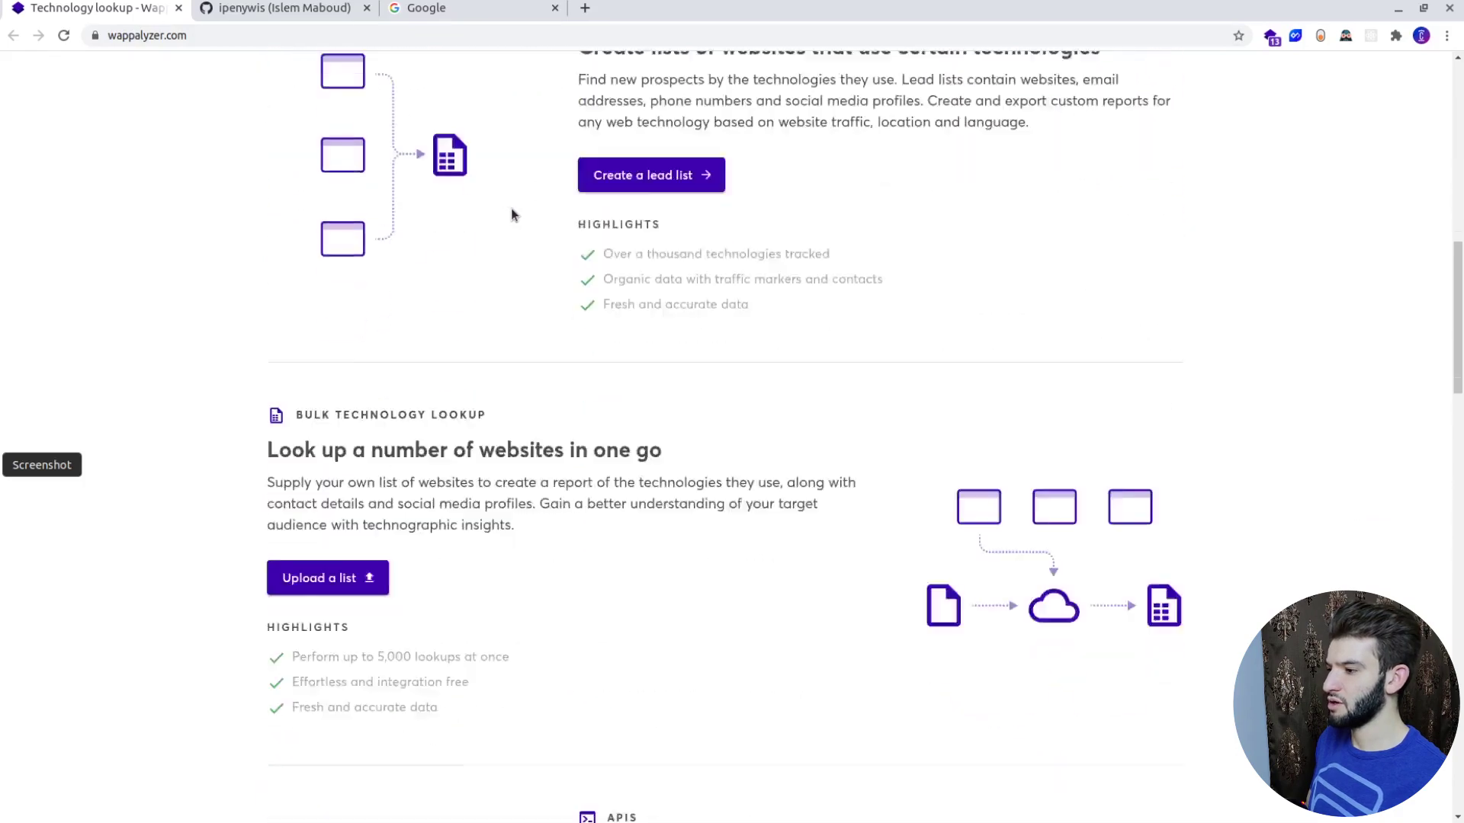
{"action": "scroll", "coordinate": [512, 212], "scroll_direction": "up", "scroll_amount": 8}
{"action": "scroll", "coordinate": [1023, 373], "scroll_direction": "up", "scroll_amount": 4}
{"action": "scroll", "coordinate": [1023, 373], "scroll_direction": "down", "scroll_amount": 8}
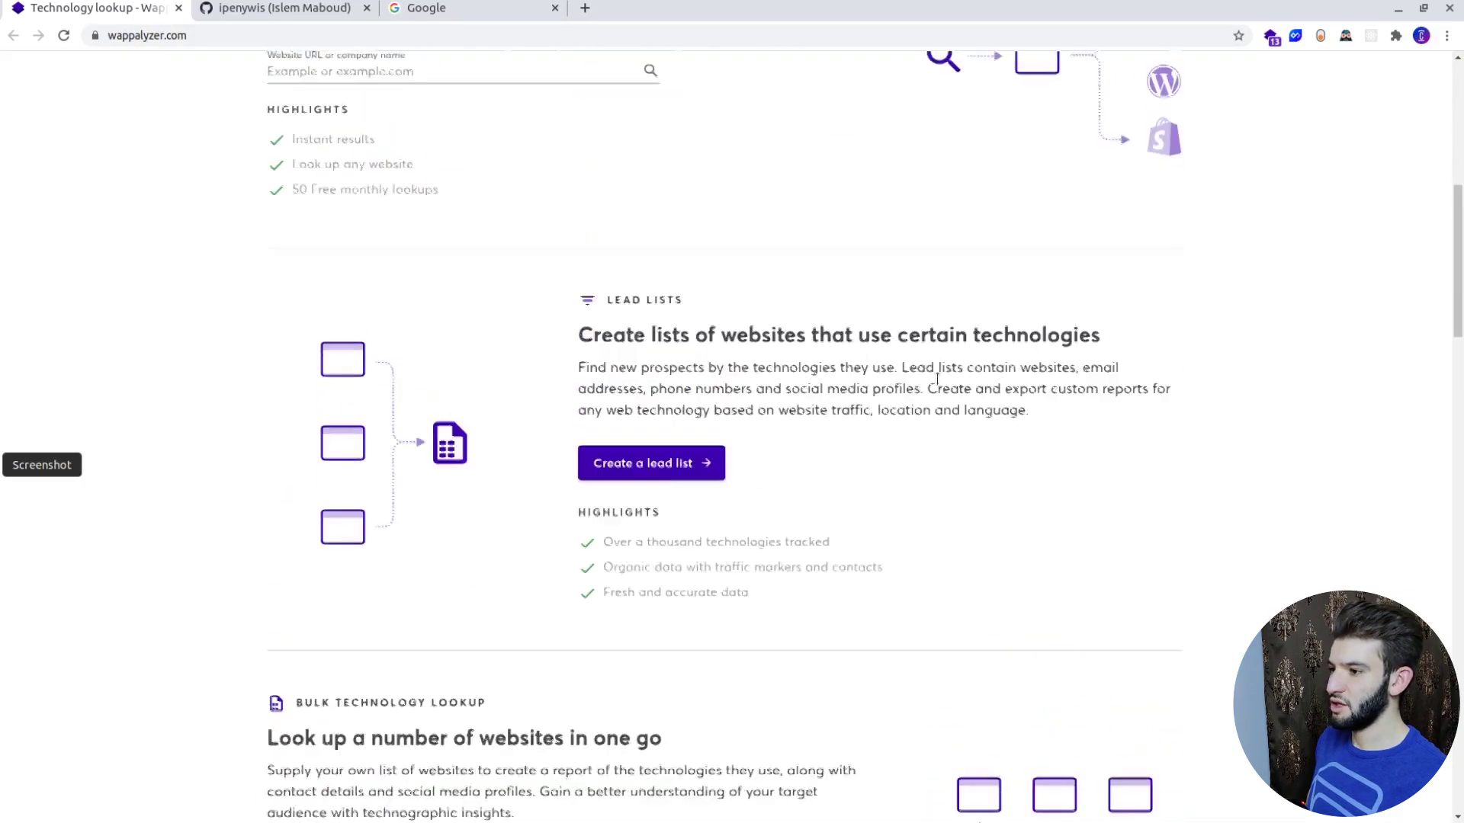
{"action": "scroll", "coordinate": [504, 341], "scroll_direction": "up", "scroll_amount": 3}
{"action": "scroll", "coordinate": [504, 340], "scroll_direction": "up", "scroll_amount": 2}
{"action": "left_click", "coordinate": [385, 407]}
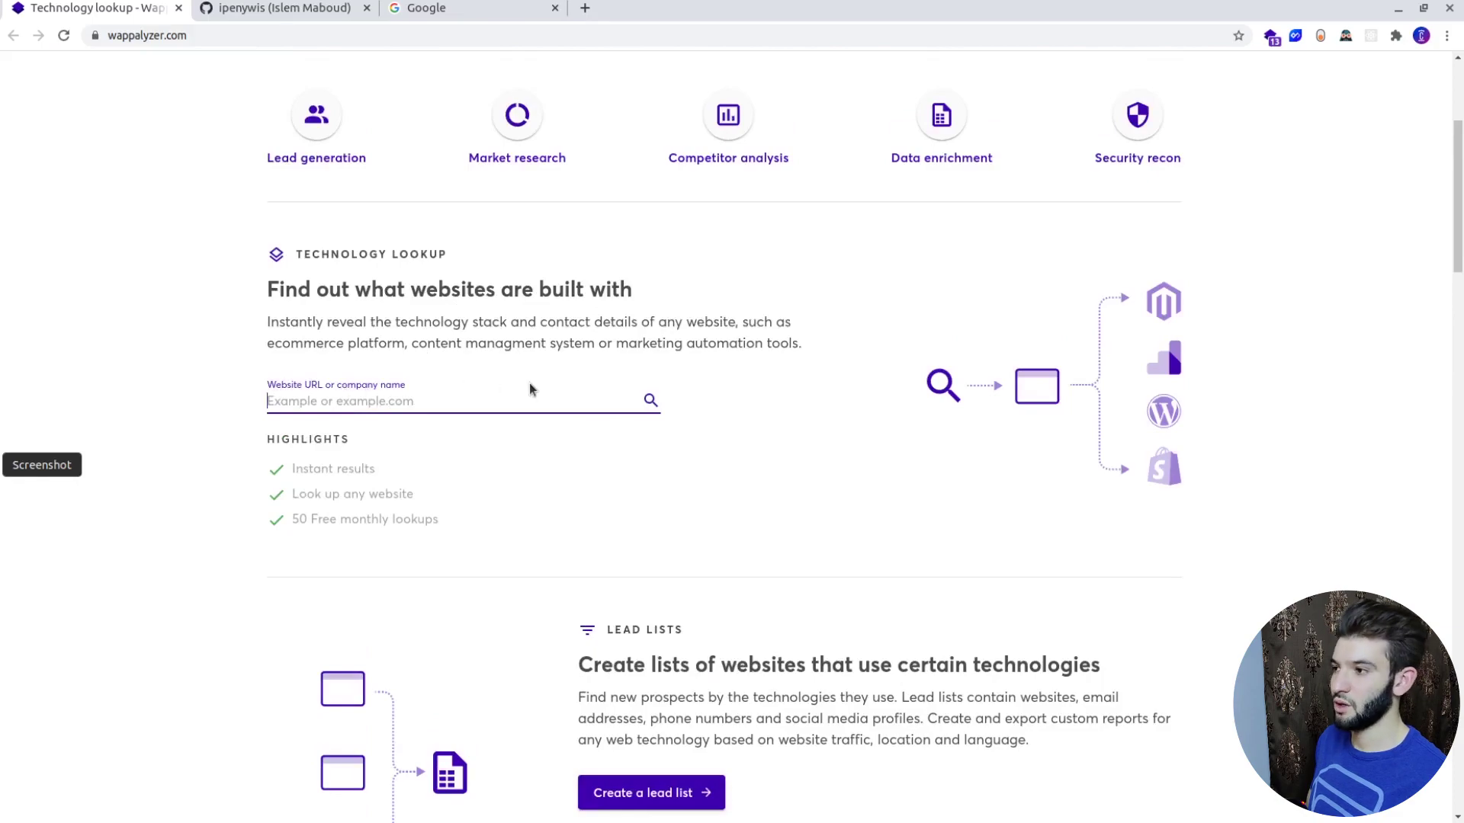
{"action": "scroll", "coordinate": [505, 372], "scroll_direction": "down", "scroll_amount": 10}
{"action": "scroll", "coordinate": [895, 366], "scroll_direction": "up", "scroll_amount": 14}
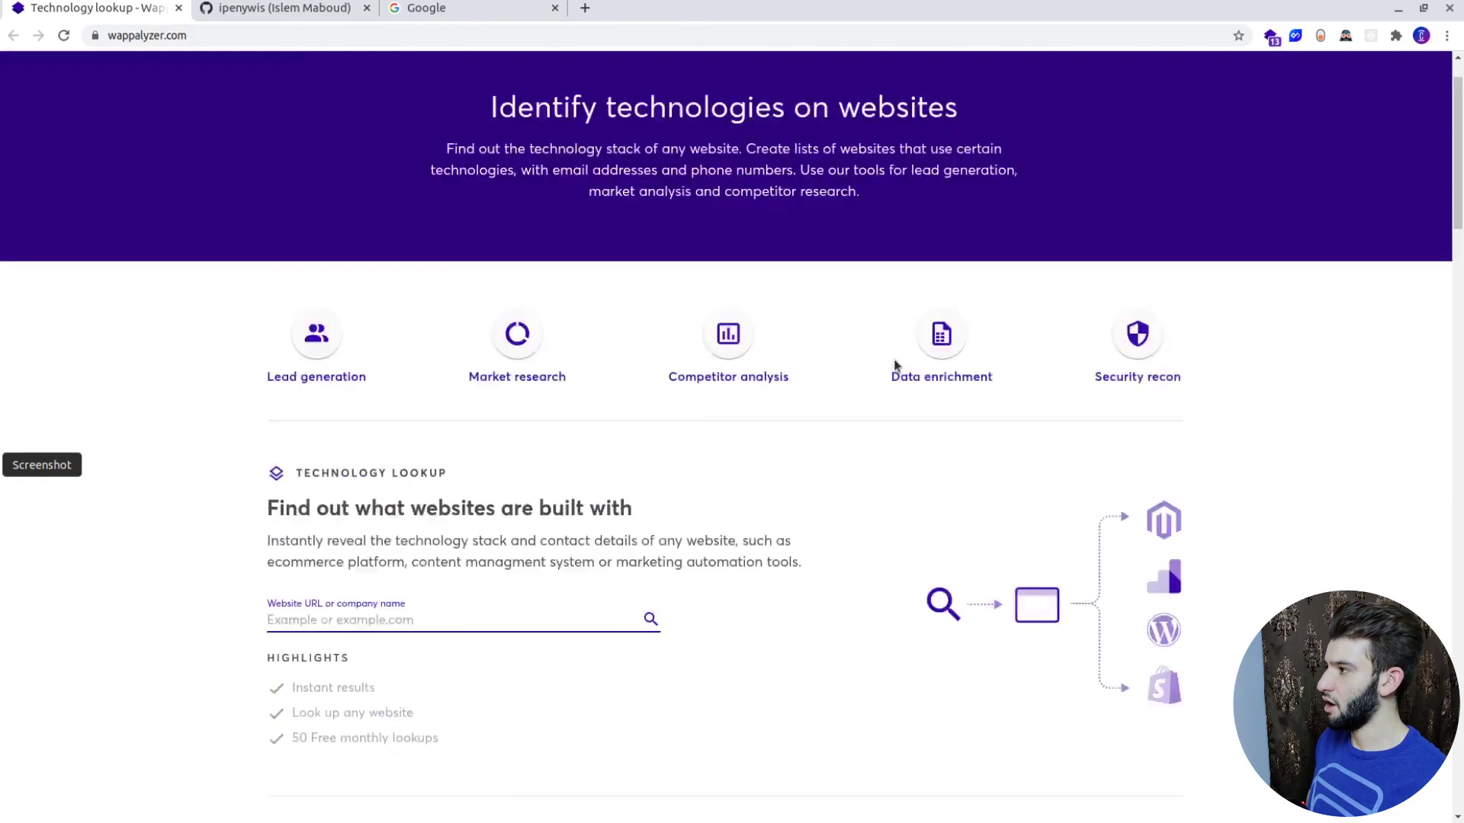
{"action": "scroll", "coordinate": [895, 366], "scroll_direction": "up", "scroll_amount": 1}
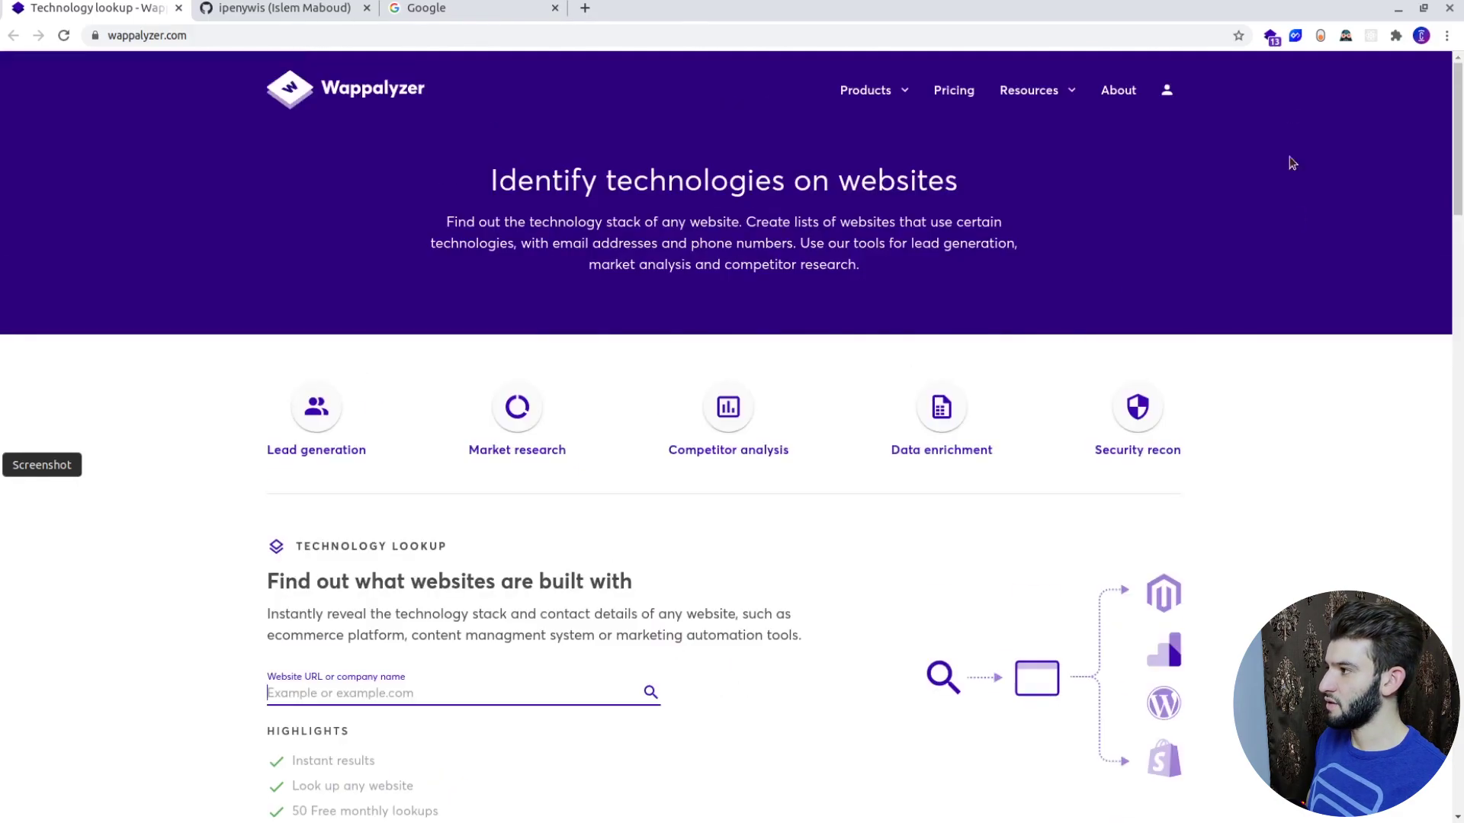
Show Wappalyzer's detected stack for wappalyzer.com: Vue.js, Nuxt.js, Node.js, Stripe, Cloudfront, Vuetify
{"action": "left_click", "coordinate": [1271, 37]}
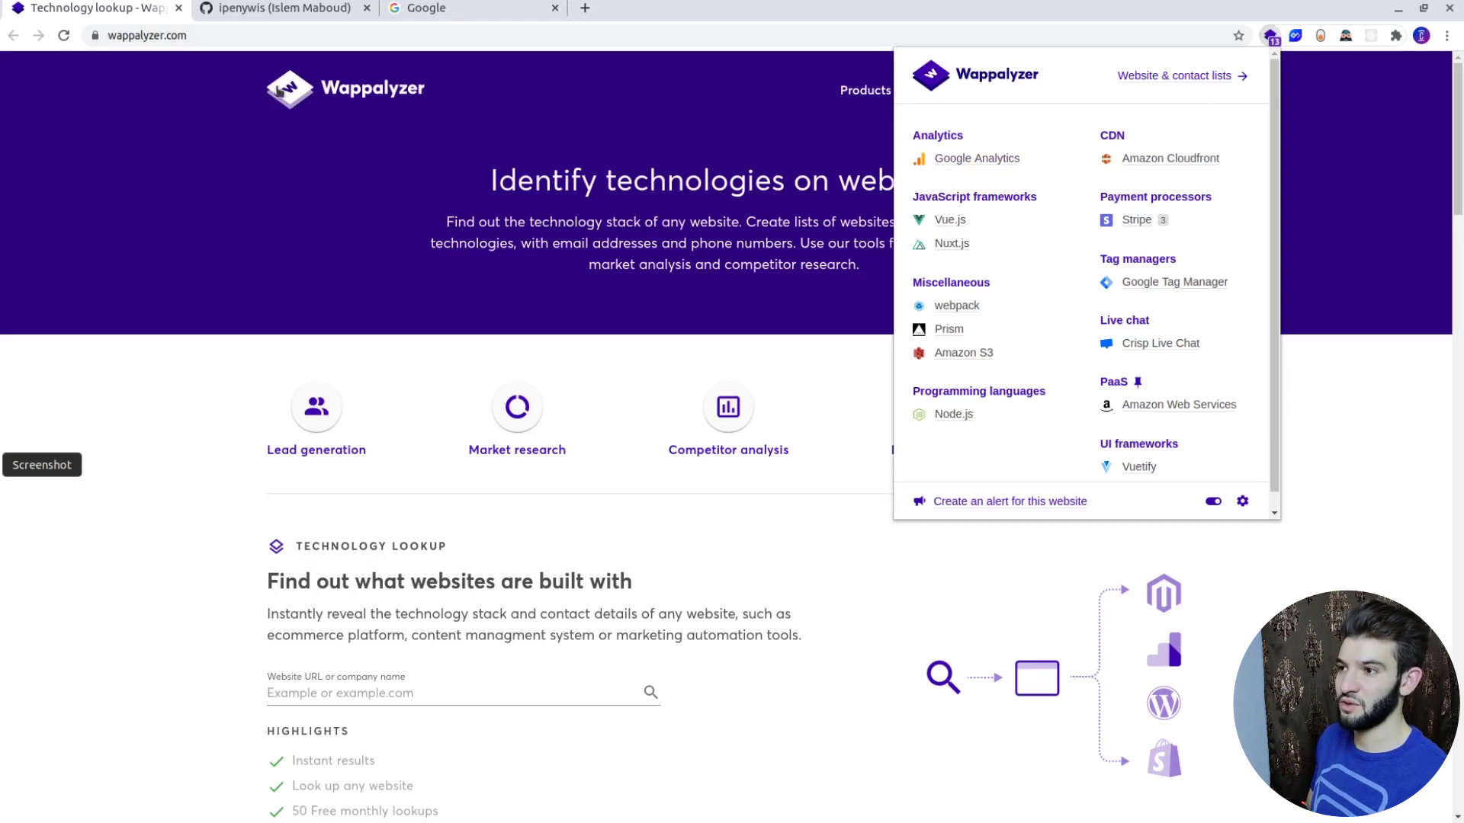
Check the GitHub profile's stack in Wappalyzer and open its Ruby on Rails technology page
{"action": "left_click", "coordinate": [268, 8]}
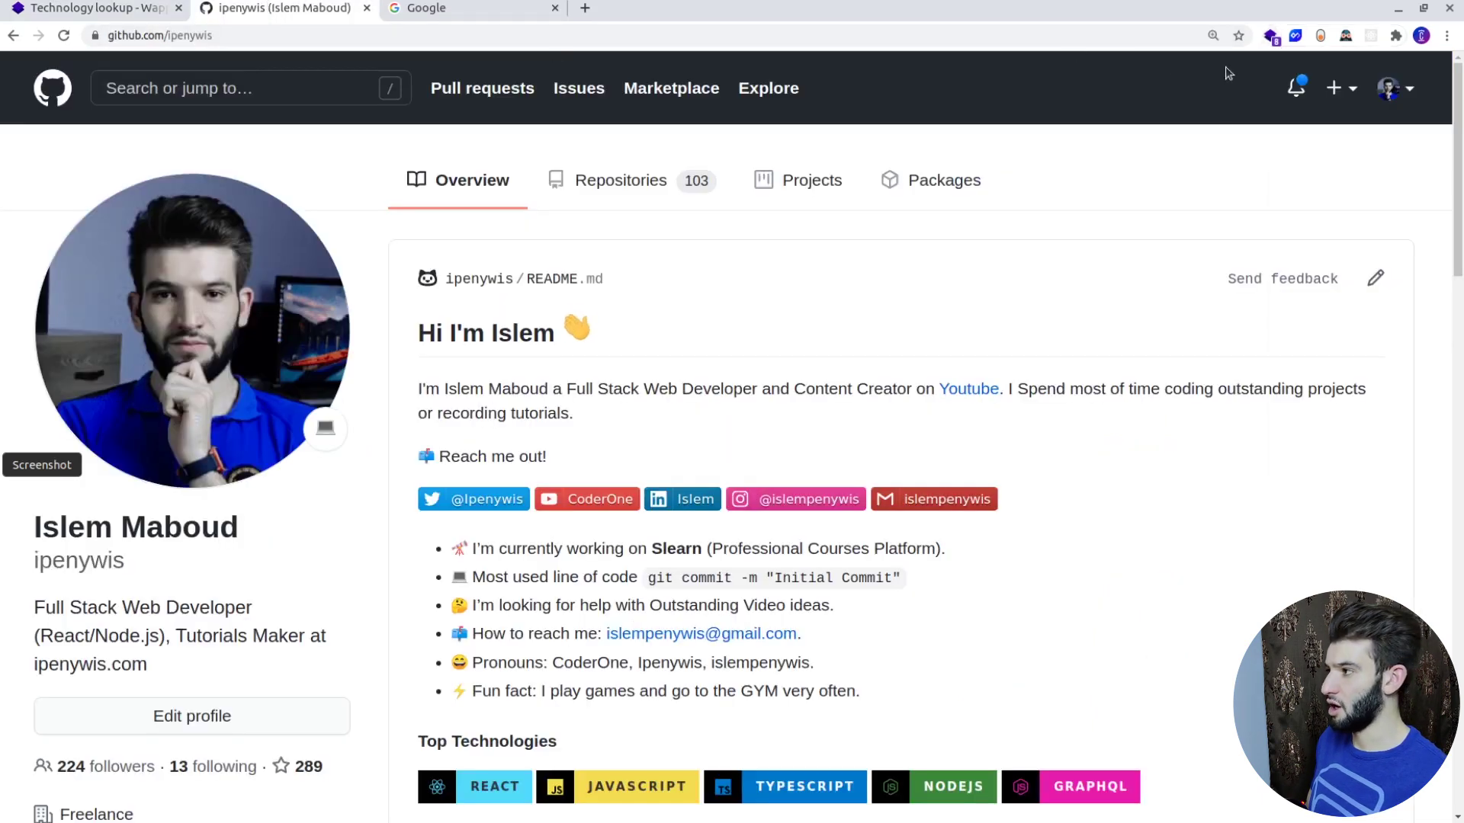
{"action": "left_click", "coordinate": [1270, 36]}
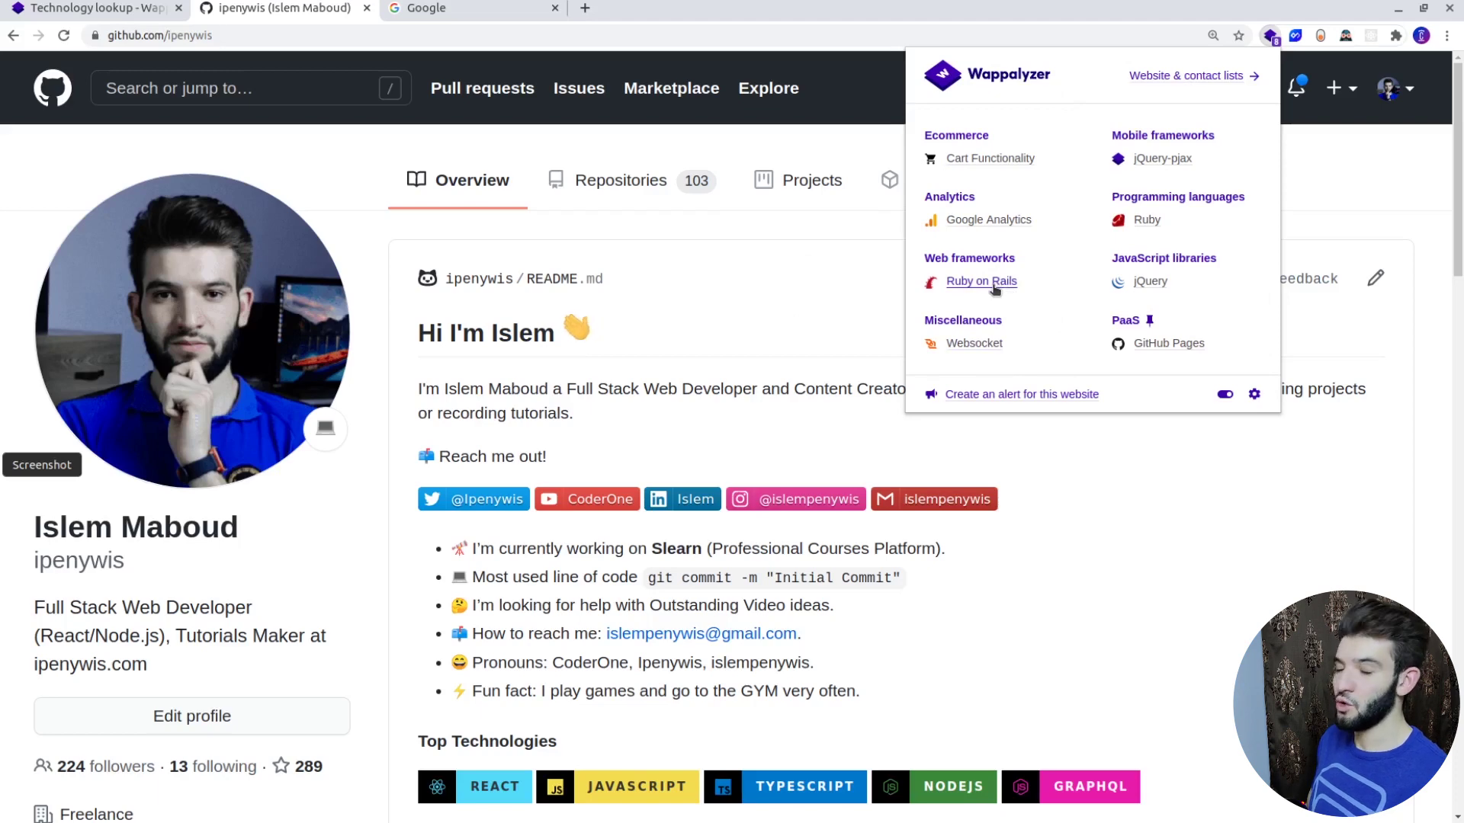
{"action": "left_click", "coordinate": [972, 286]}
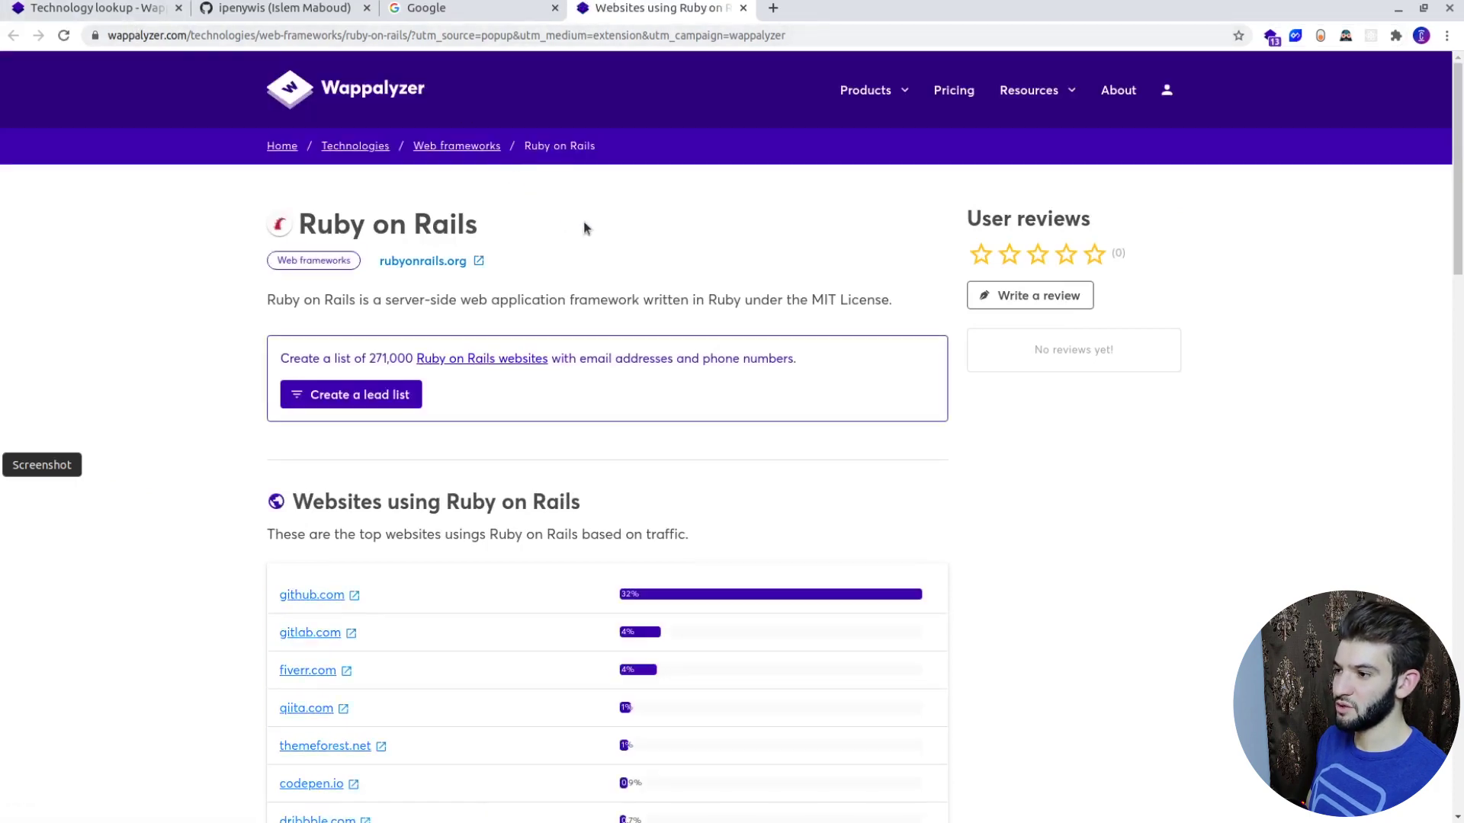
Browse Ruby on Rails usage, demographics and alternatives, then switch to the Google homepage tab
{"action": "scroll", "coordinate": [584, 229], "scroll_direction": "down", "scroll_amount": 4}
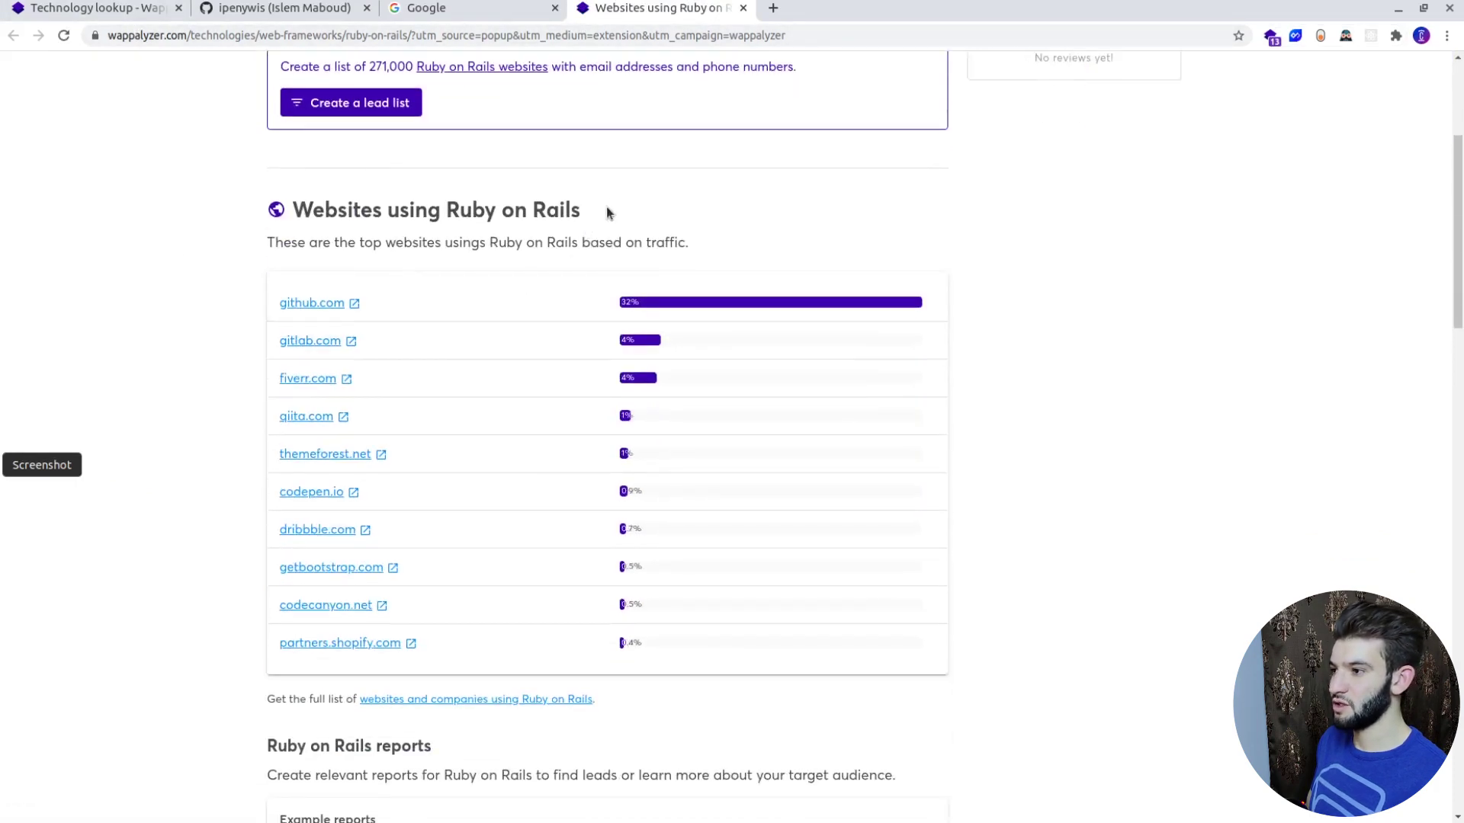
{"action": "left_click_drag", "start_coordinate": [605, 209], "coordinate": [278, 216]}
{"action": "left_click", "coordinate": [341, 248]}
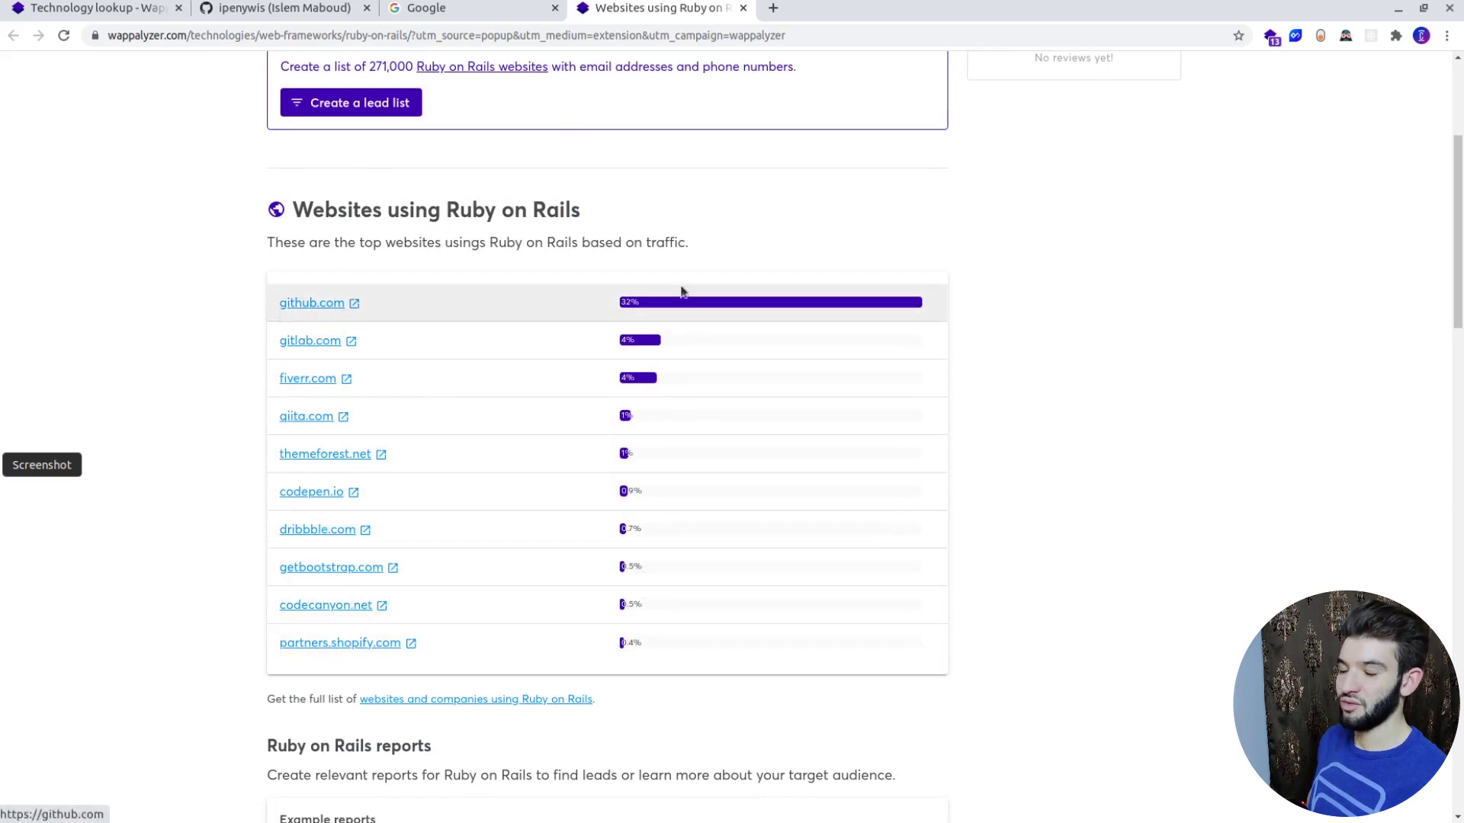
{"action": "scroll", "coordinate": [851, 347], "scroll_direction": "down", "scroll_amount": 10}
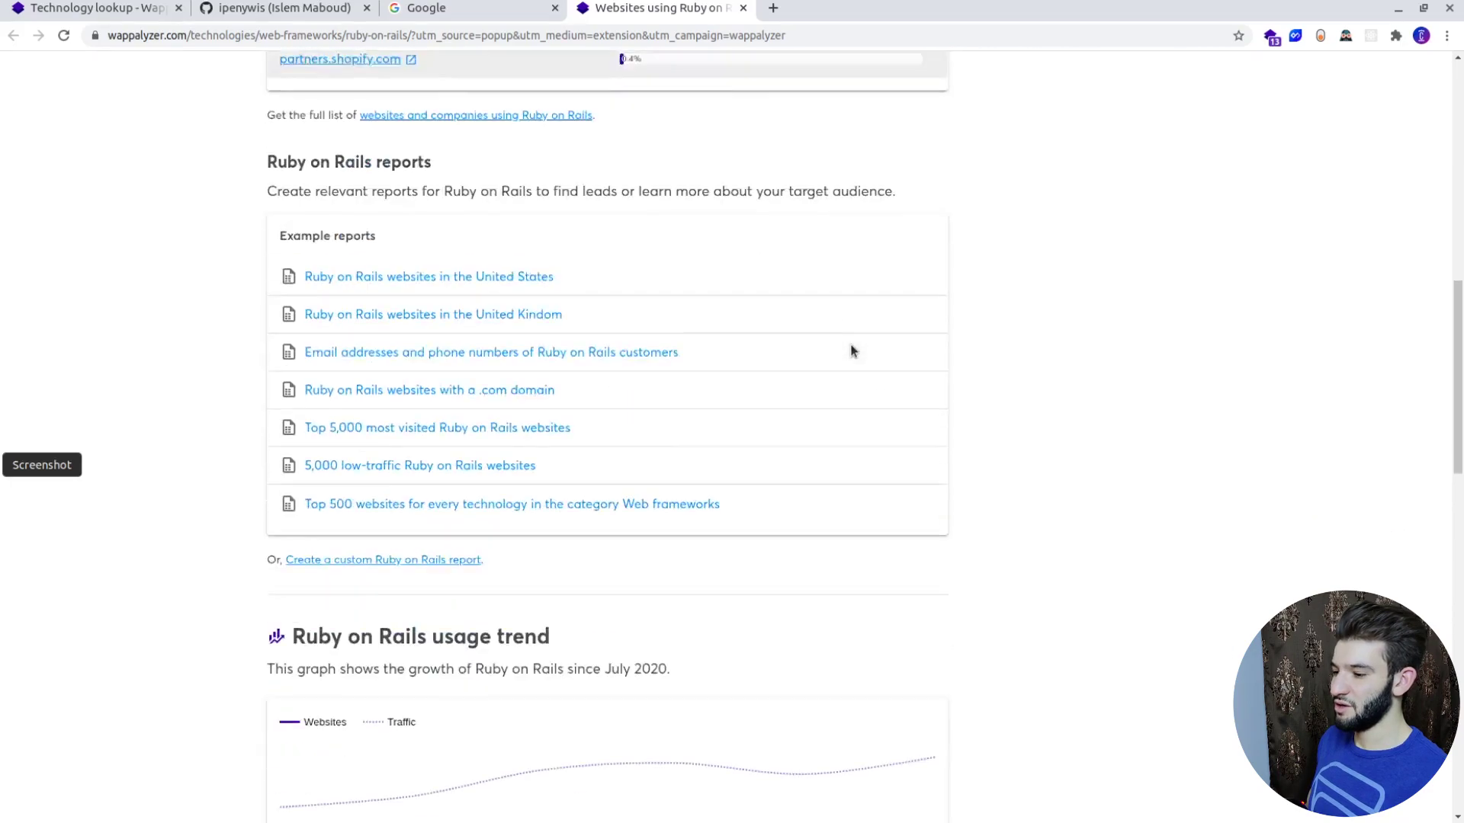
{"action": "scroll", "coordinate": [853, 350], "scroll_direction": "up", "scroll_amount": 4}
{"action": "scroll", "coordinate": [853, 351], "scroll_direction": "down", "scroll_amount": 12}
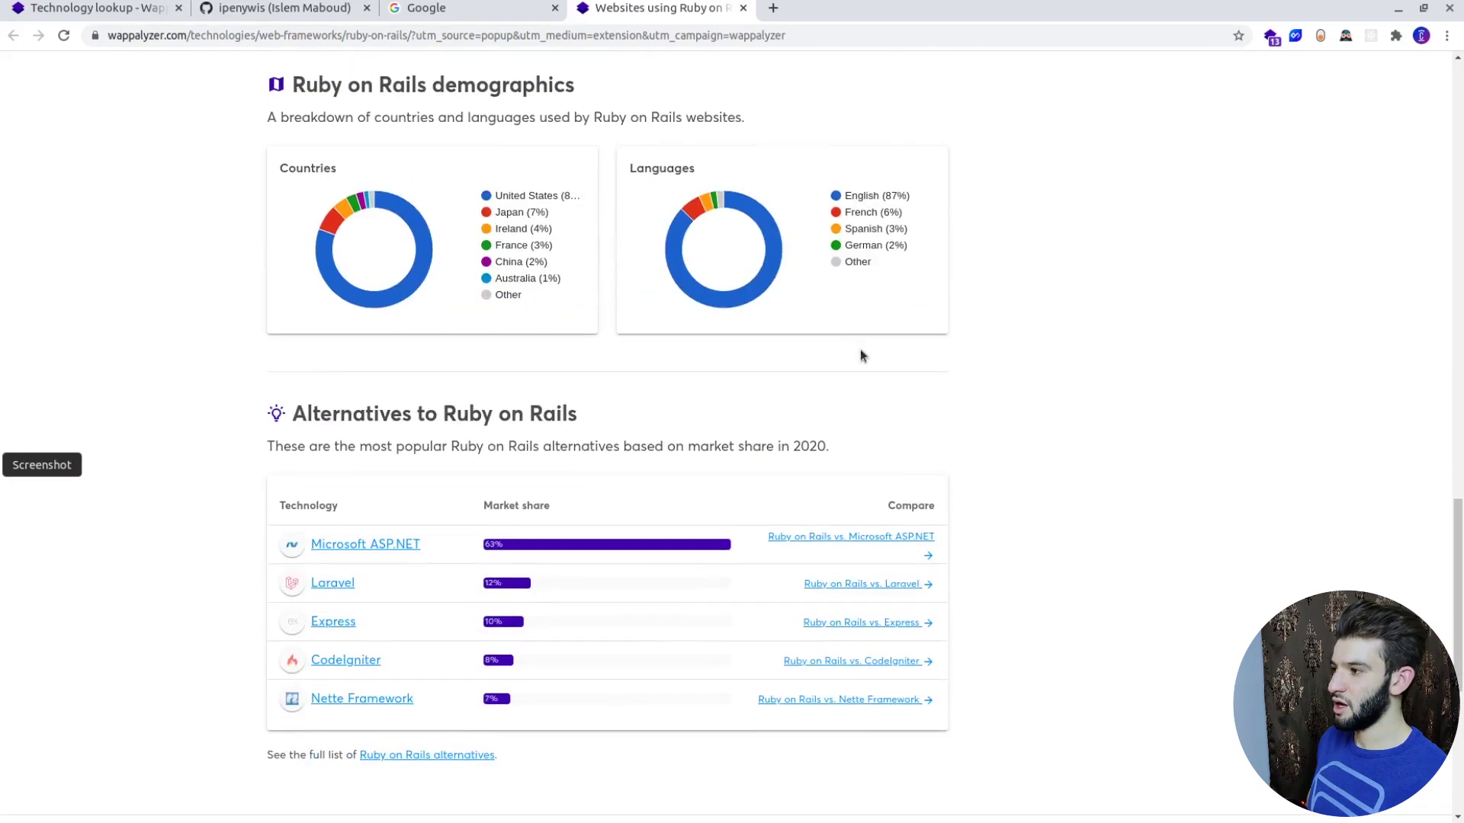
{"action": "scroll", "coordinate": [925, 408], "scroll_direction": "up", "scroll_amount": 5}
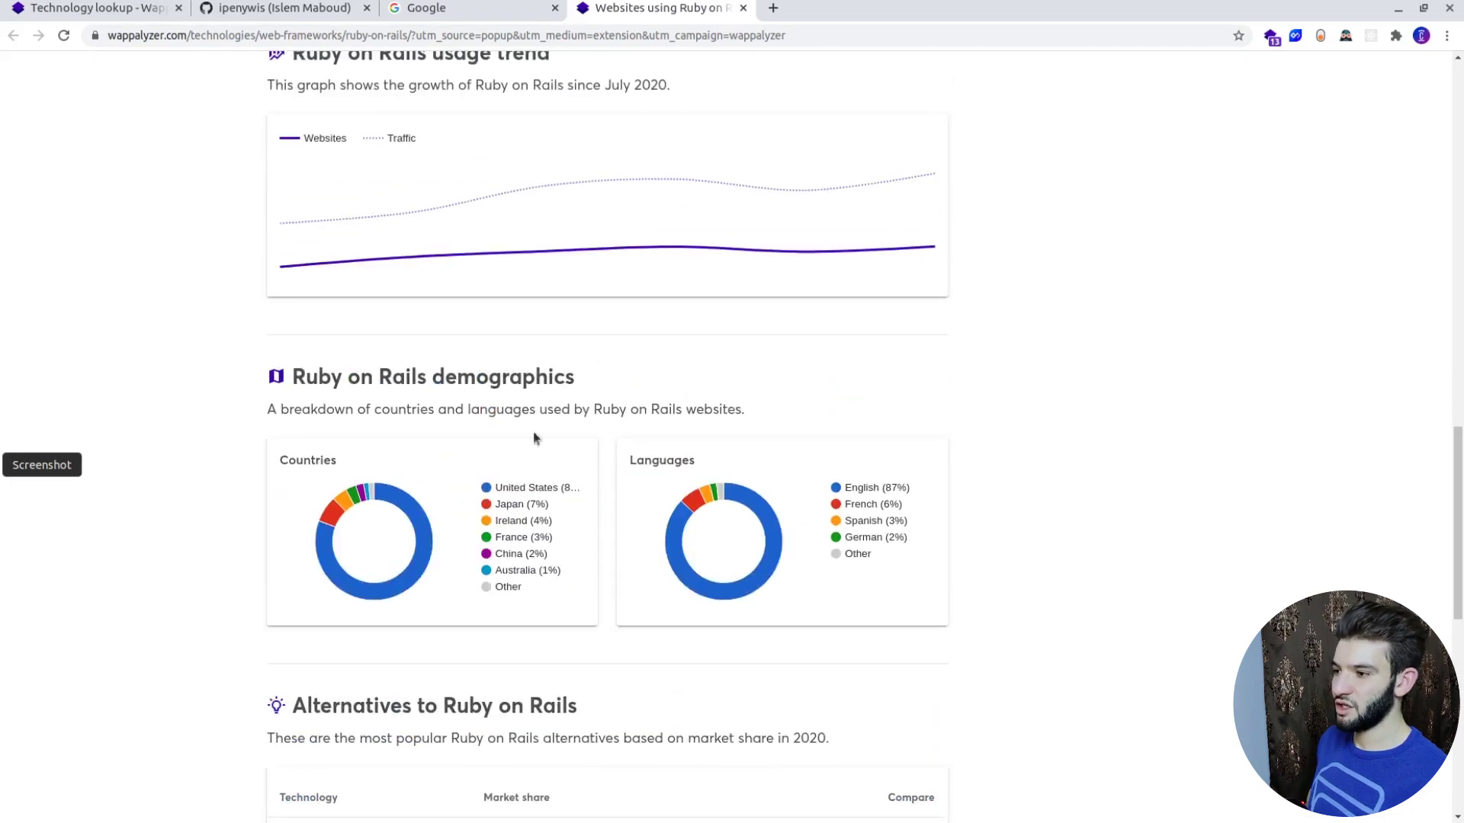
{"action": "scroll", "coordinate": [830, 381], "scroll_direction": "down", "scroll_amount": 4}
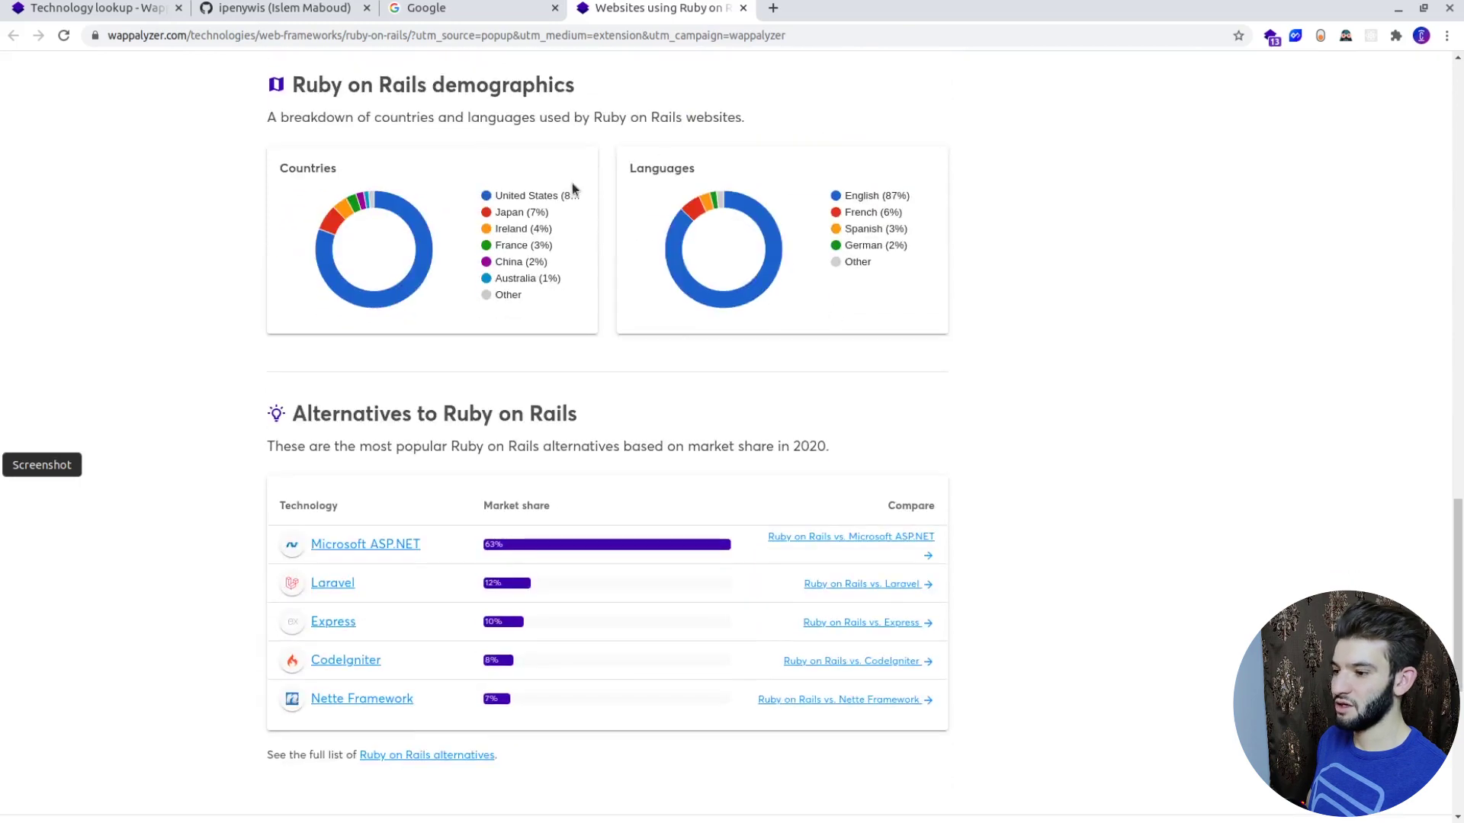
{"action": "scroll", "coordinate": [602, 244], "scroll_direction": "down", "scroll_amount": 4}
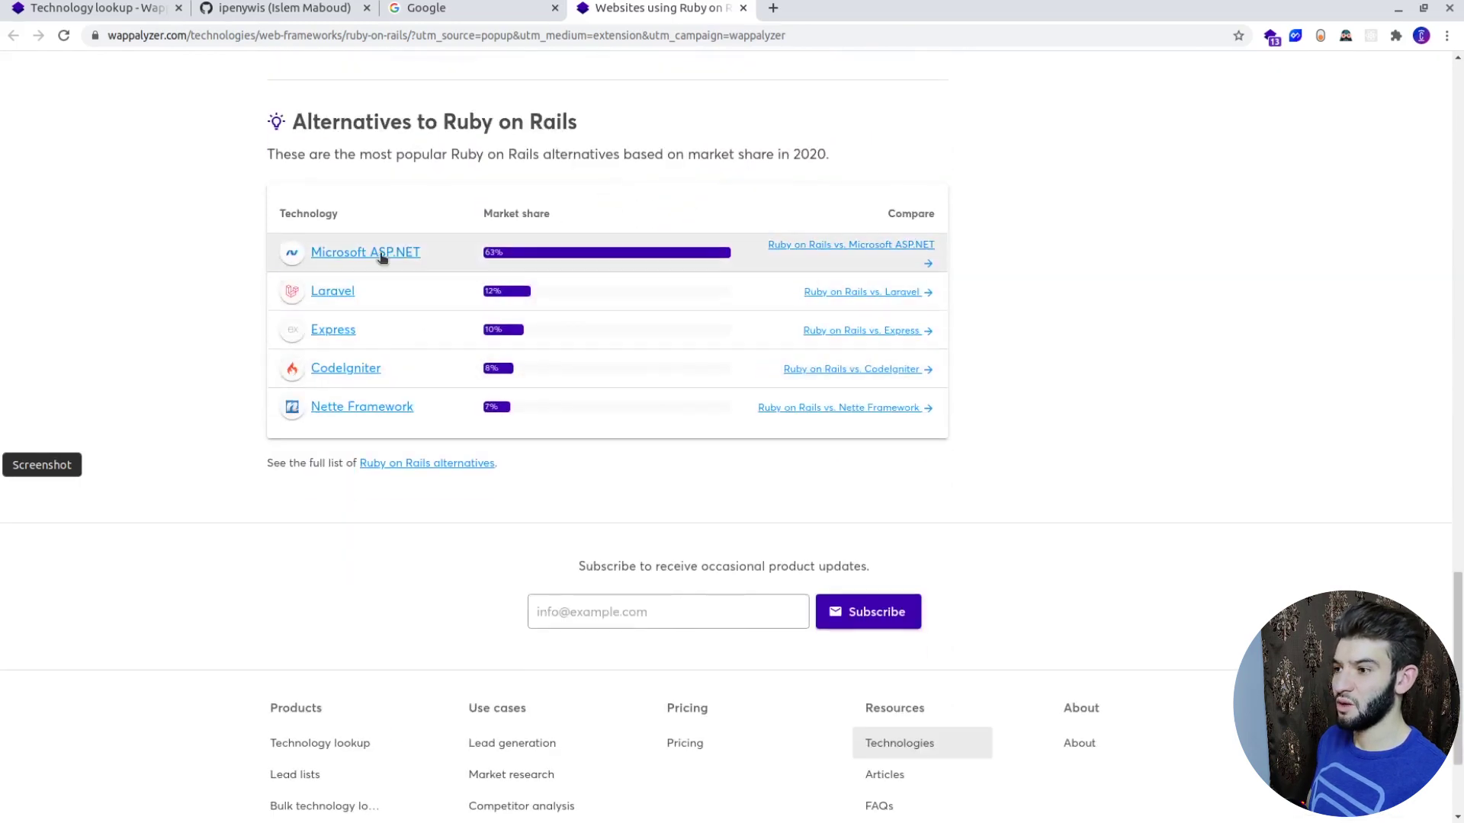
{"action": "scroll", "coordinate": [866, 245], "scroll_direction": "up", "scroll_amount": 15}
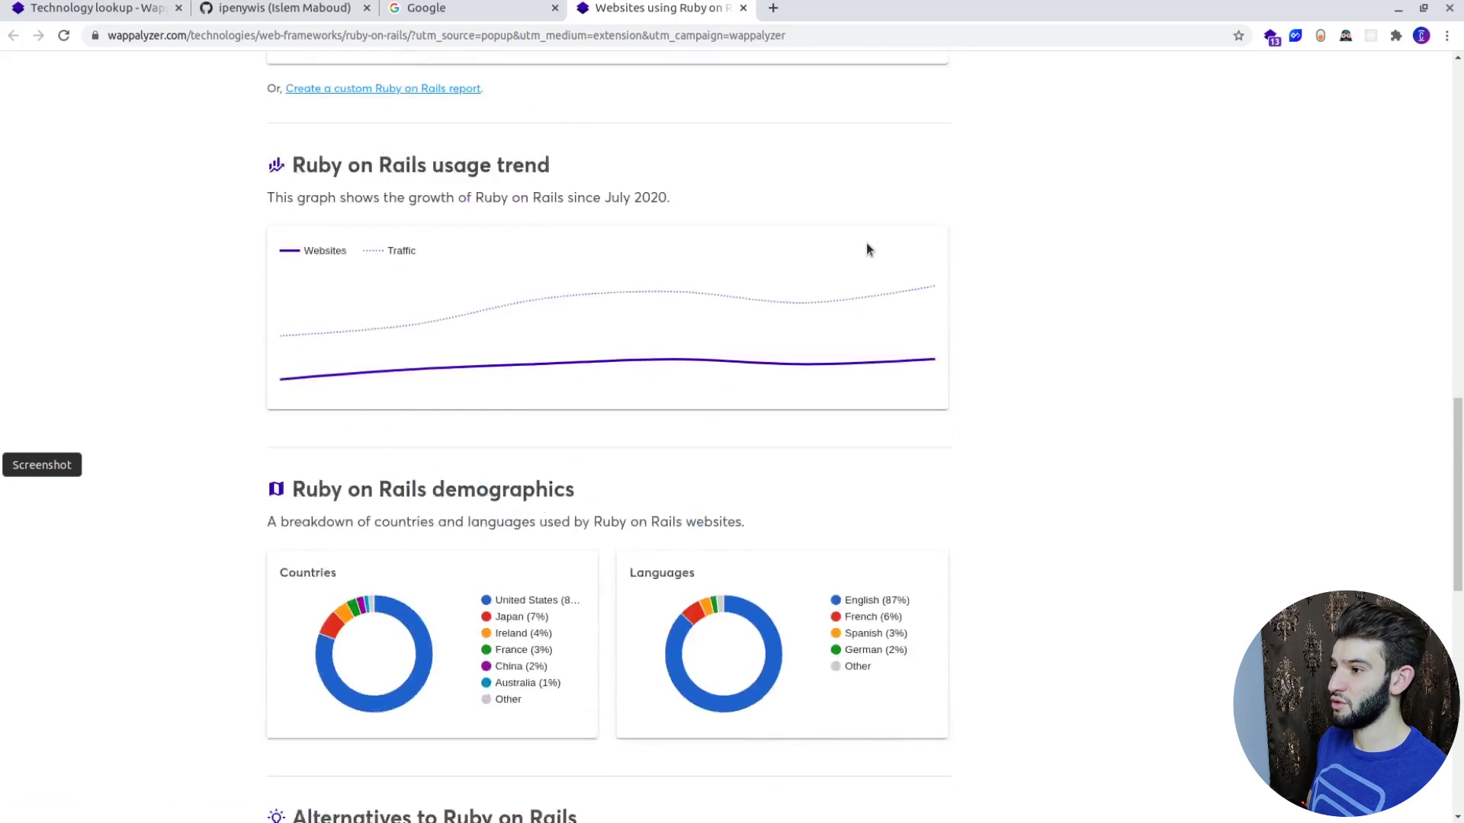
{"action": "scroll", "coordinate": [866, 244], "scroll_direction": "up", "scroll_amount": 8}
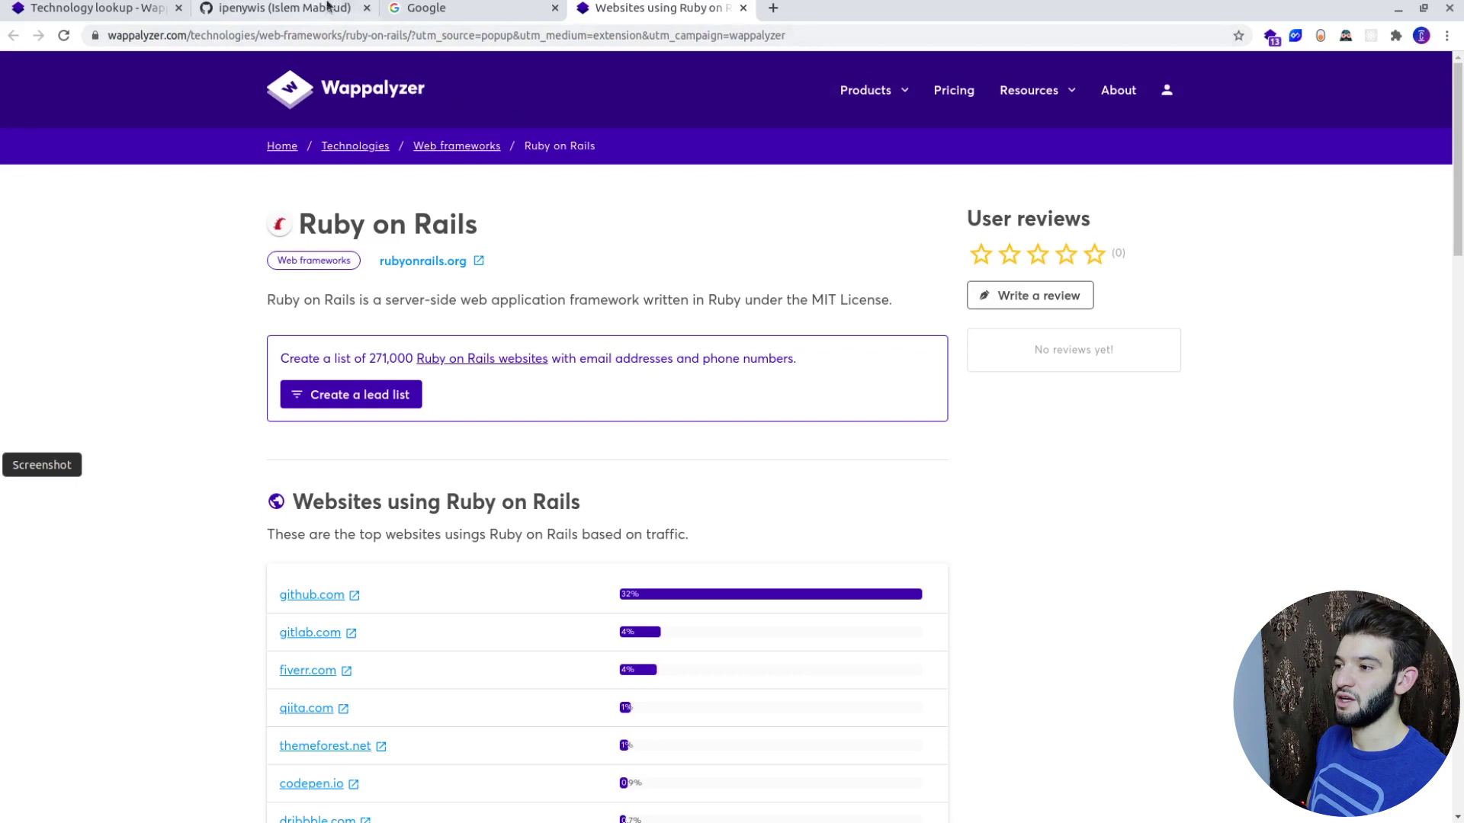
{"action": "left_click", "coordinate": [427, 9]}
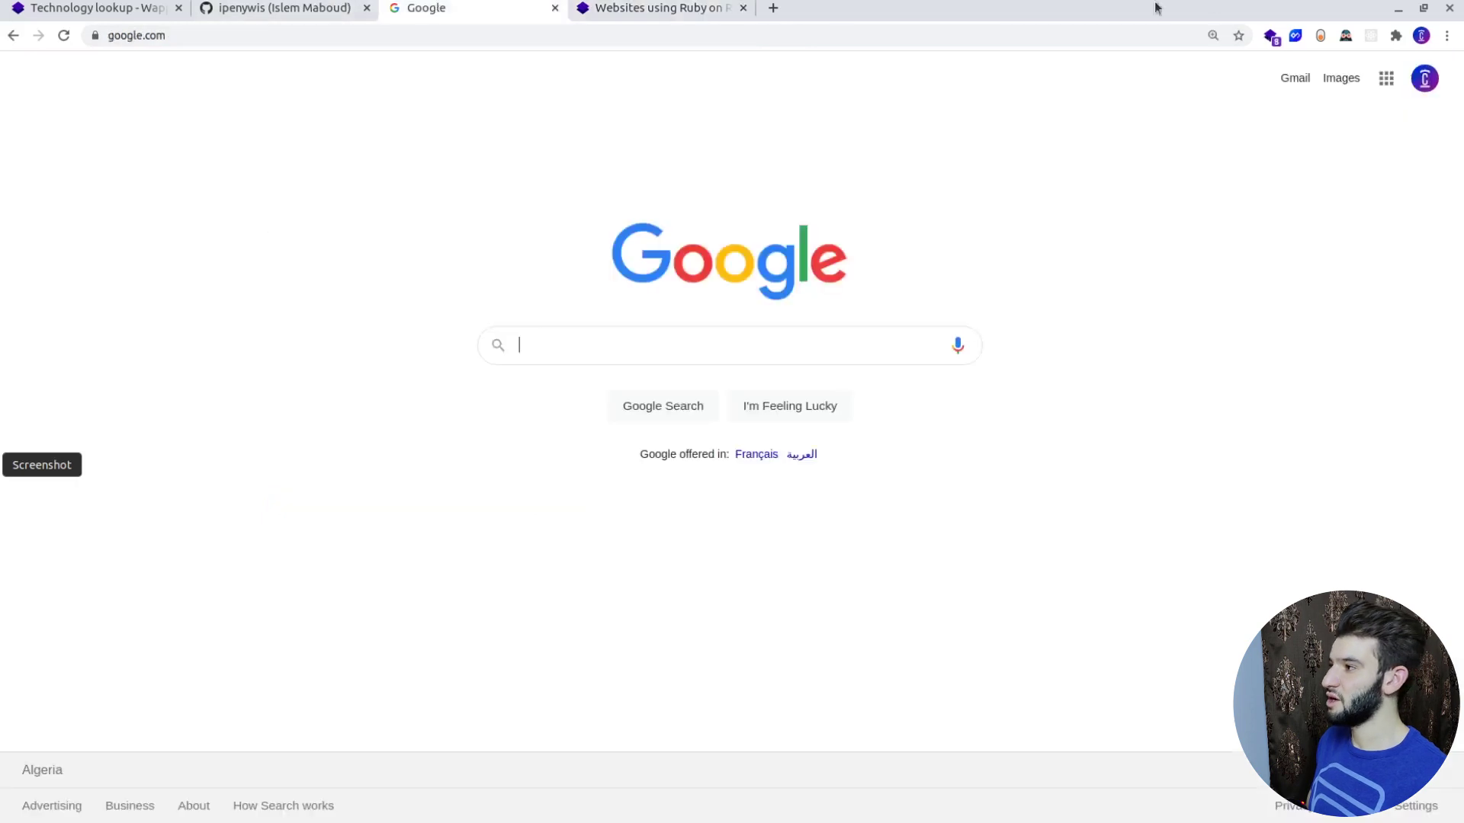
Show the technologies Wappalyzer detects on the Google homepage
{"action": "left_click", "coordinate": [1270, 36]}
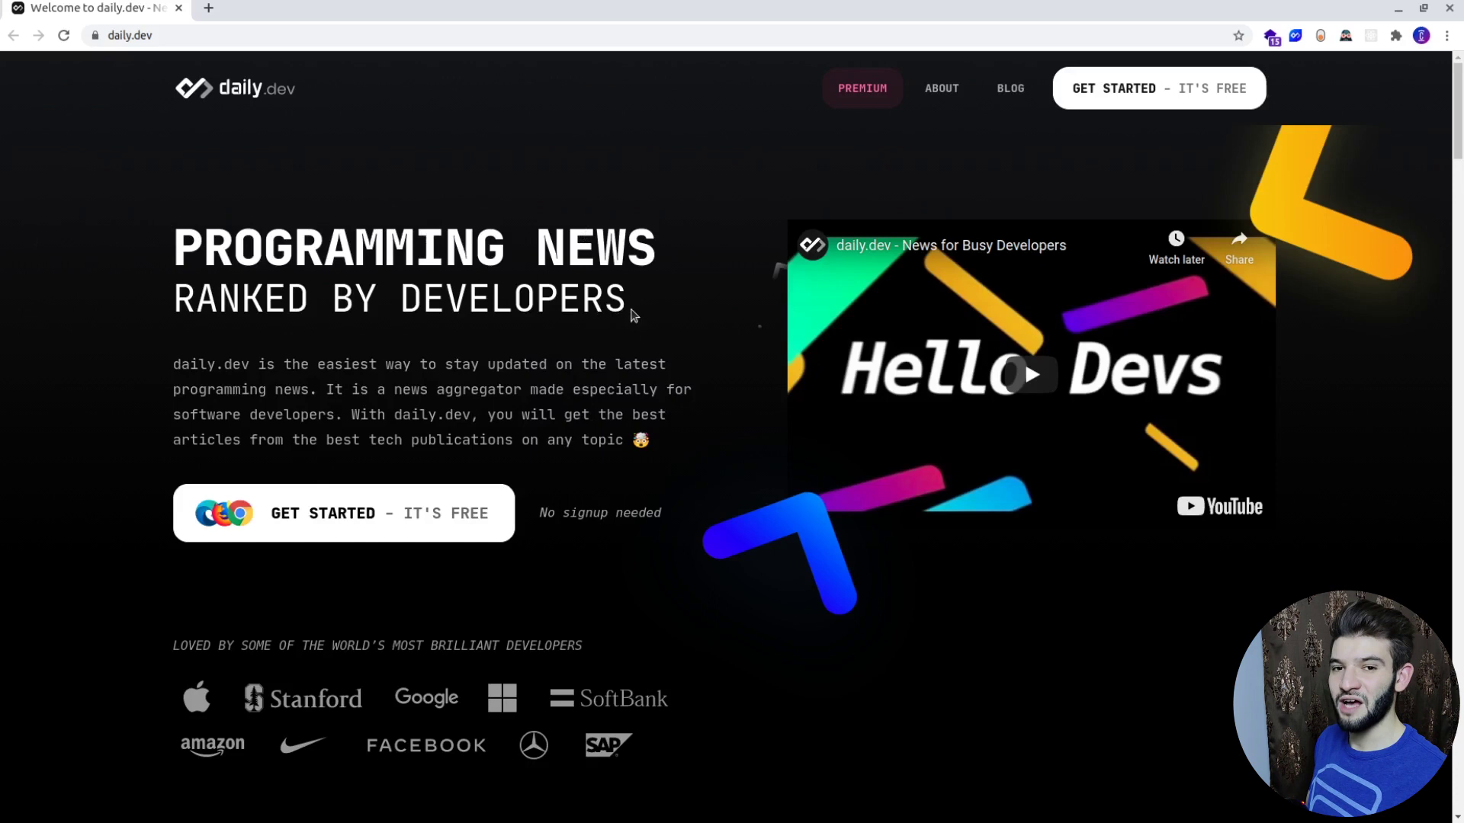
Select the landing page text, then open a new tab to show the daily.dev Most Upvoted feed
{"action": "left_click_drag", "start_coordinate": [629, 303], "coordinate": [150, 246]}
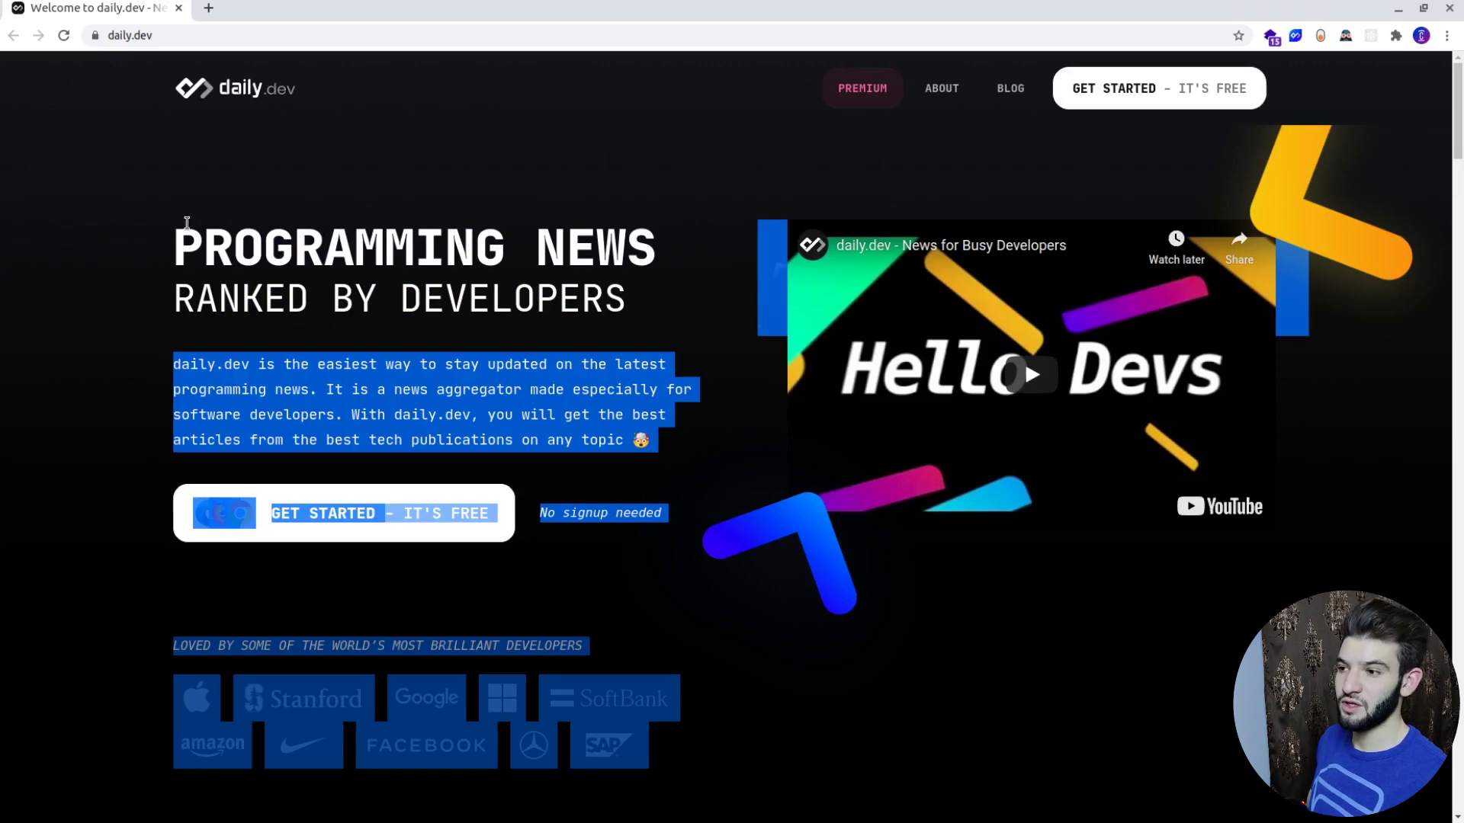
{"action": "left_click_drag", "start_coordinate": [390, 302], "coordinate": [257, 284]}
{"action": "left_click", "coordinate": [257, 284]}
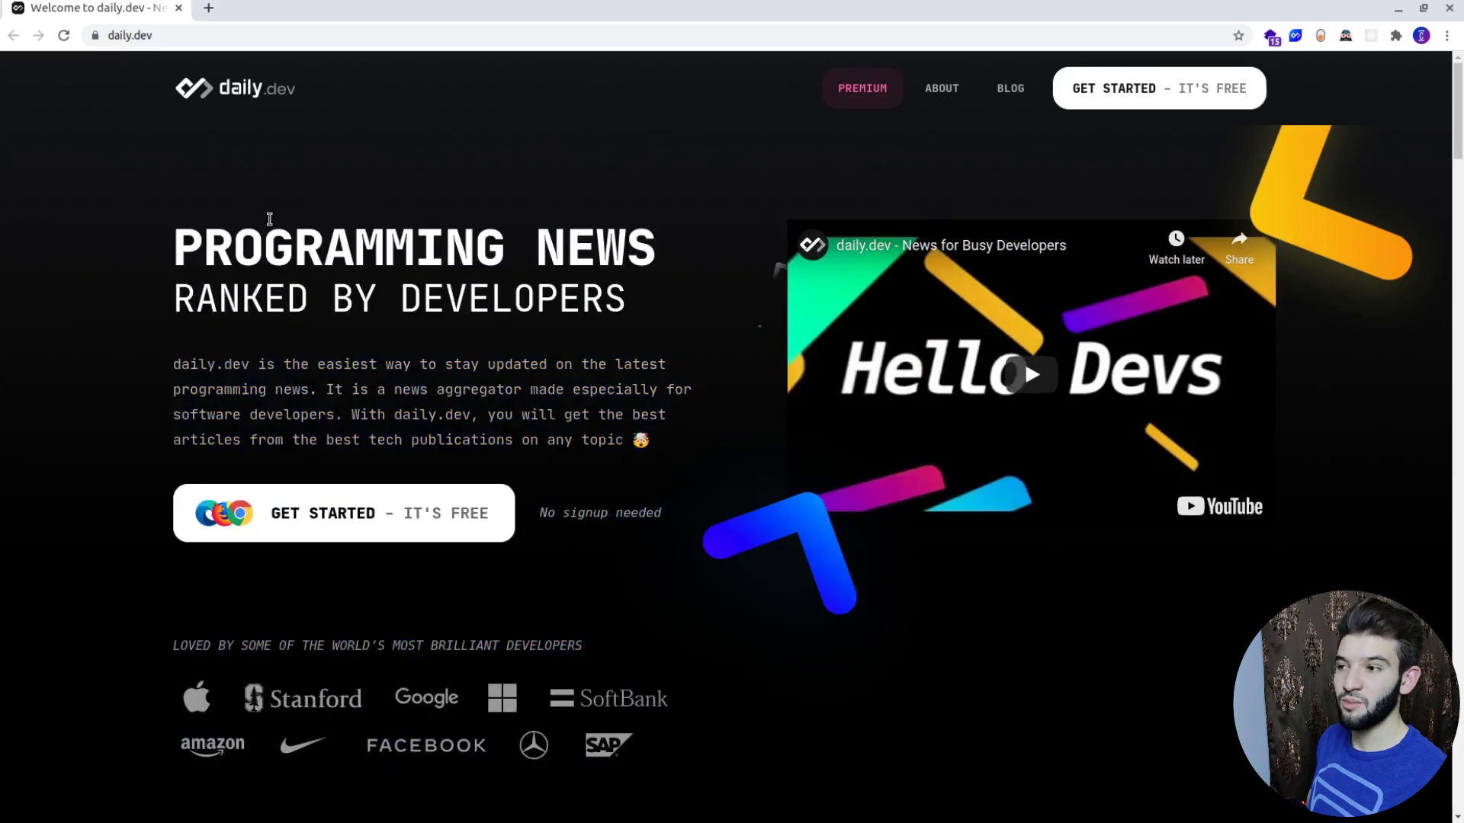
{"action": "left_click", "coordinate": [231, 11]}
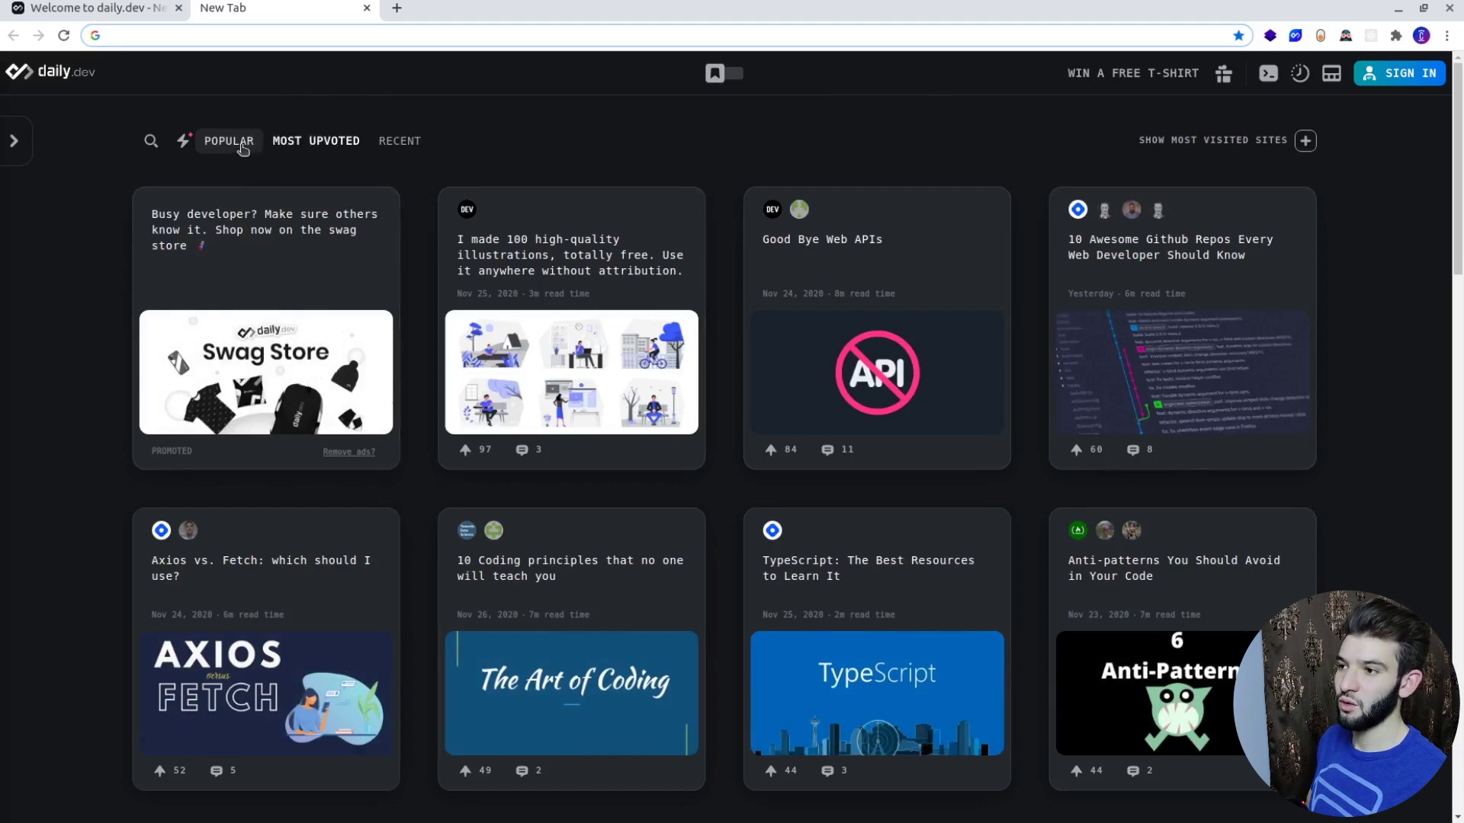
Switch the feed to Popular and scroll through the article cards and back to the top
{"action": "left_click", "coordinate": [205, 144]}
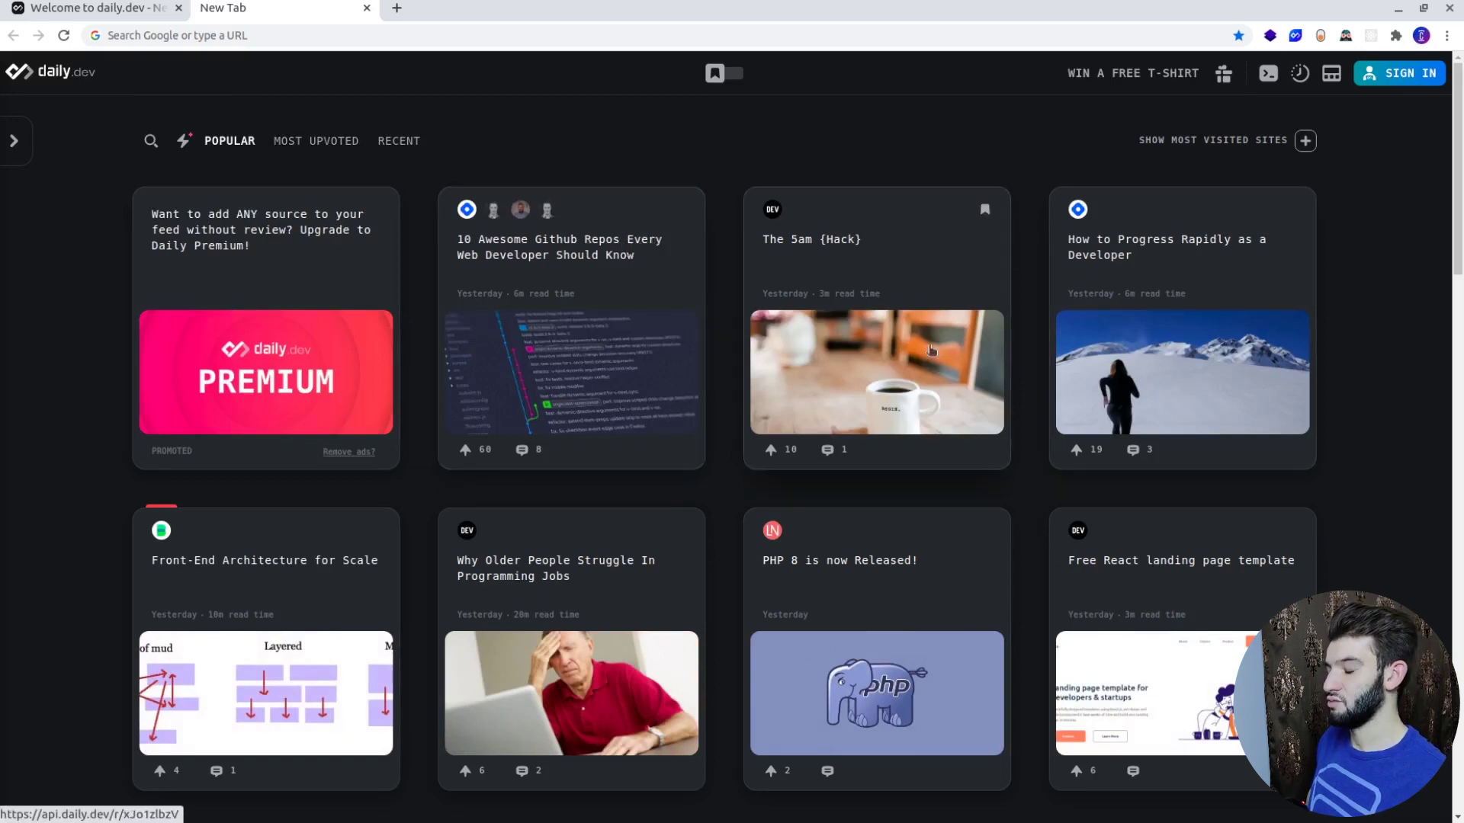
{"action": "scroll", "coordinate": [357, 403], "scroll_direction": "down", "scroll_amount": 3}
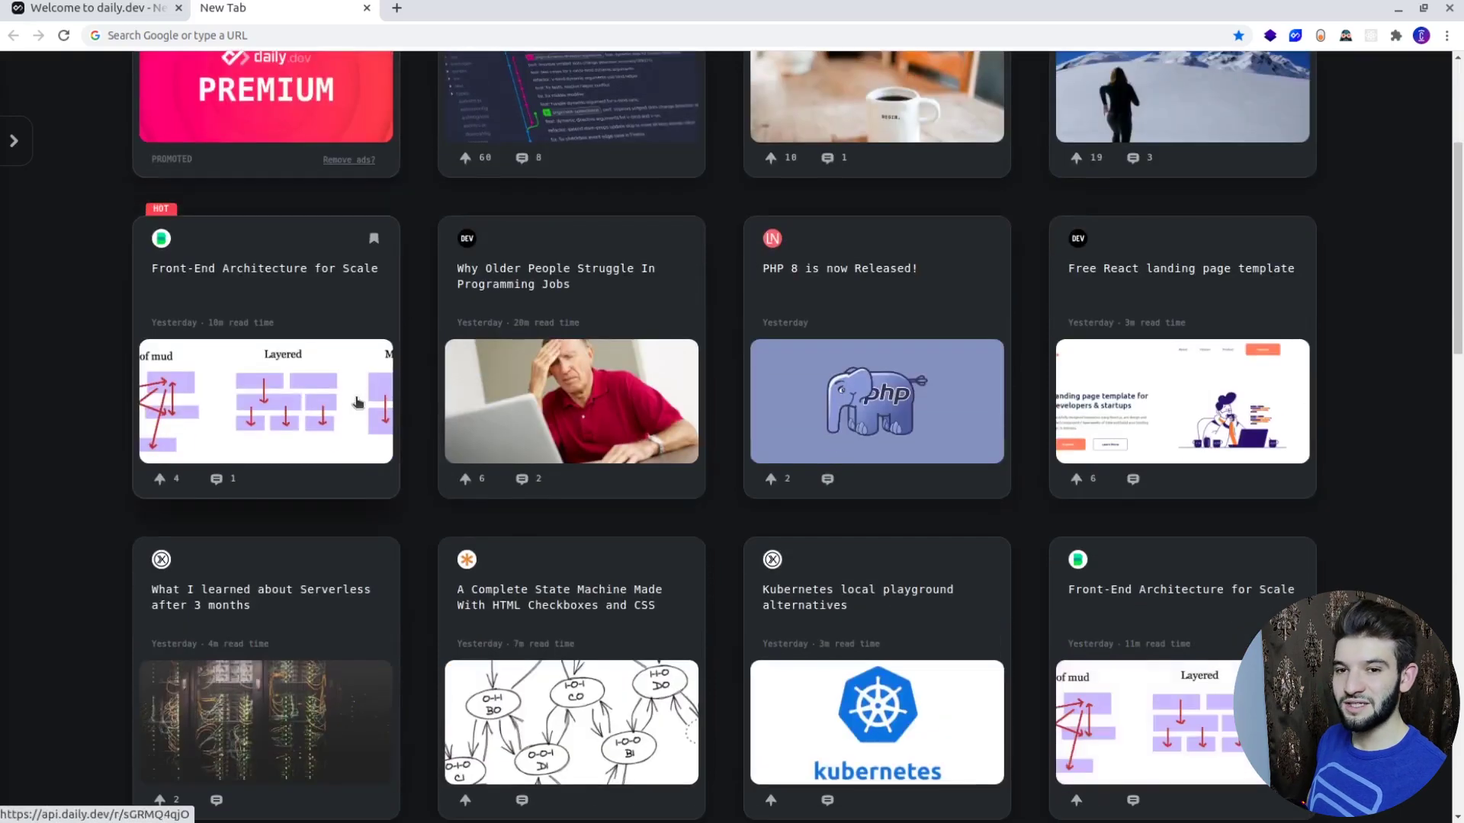
{"action": "scroll", "coordinate": [357, 403], "scroll_direction": "up", "scroll_amount": 3}
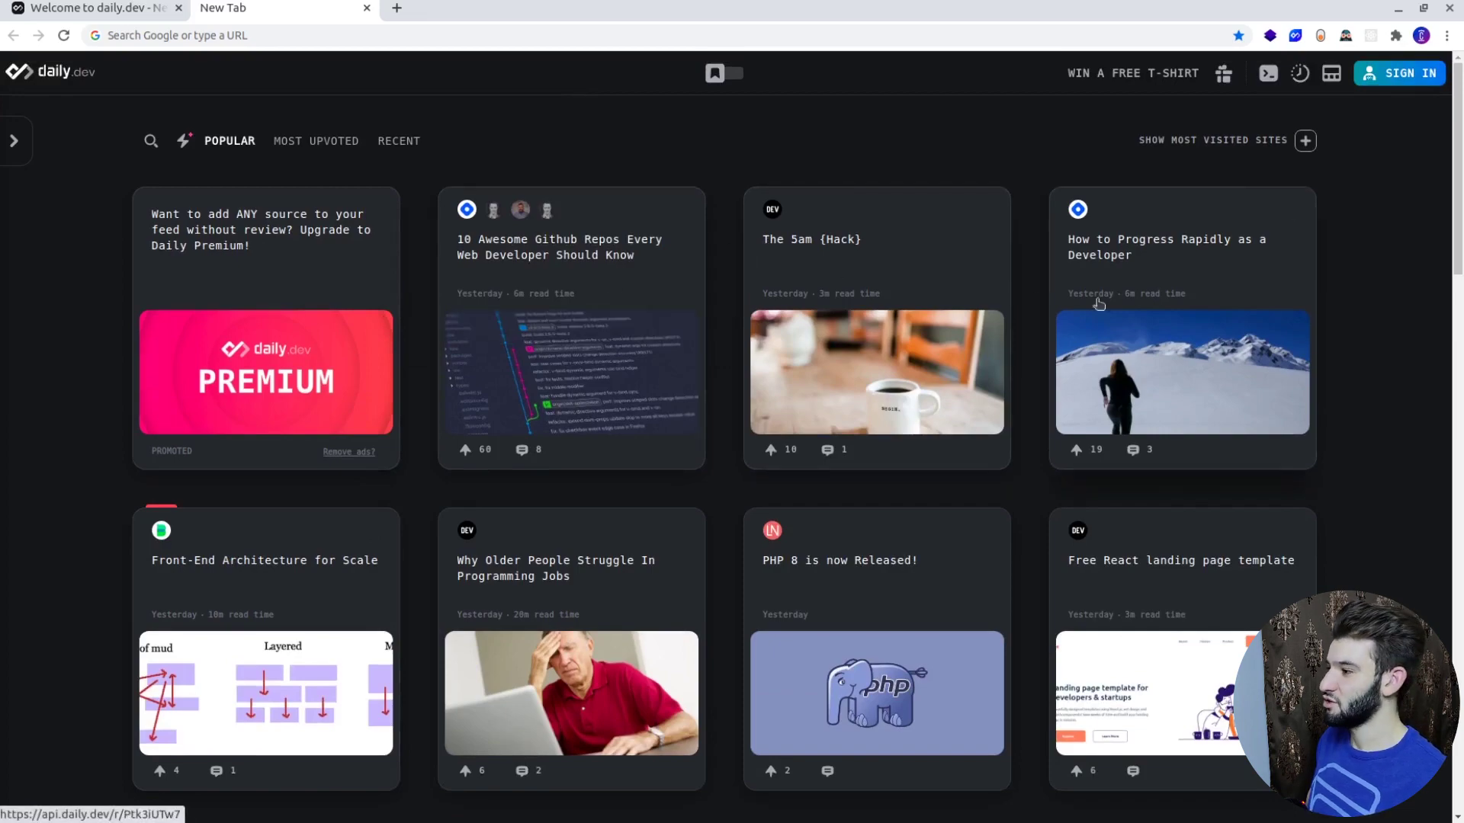
{"action": "scroll", "coordinate": [974, 445], "scroll_direction": "down", "scroll_amount": 3}
{"action": "scroll", "coordinate": [974, 446], "scroll_direction": "down", "scroll_amount": 7}
{"action": "scroll", "coordinate": [476, 162], "scroll_direction": "up", "scroll_amount": 7}
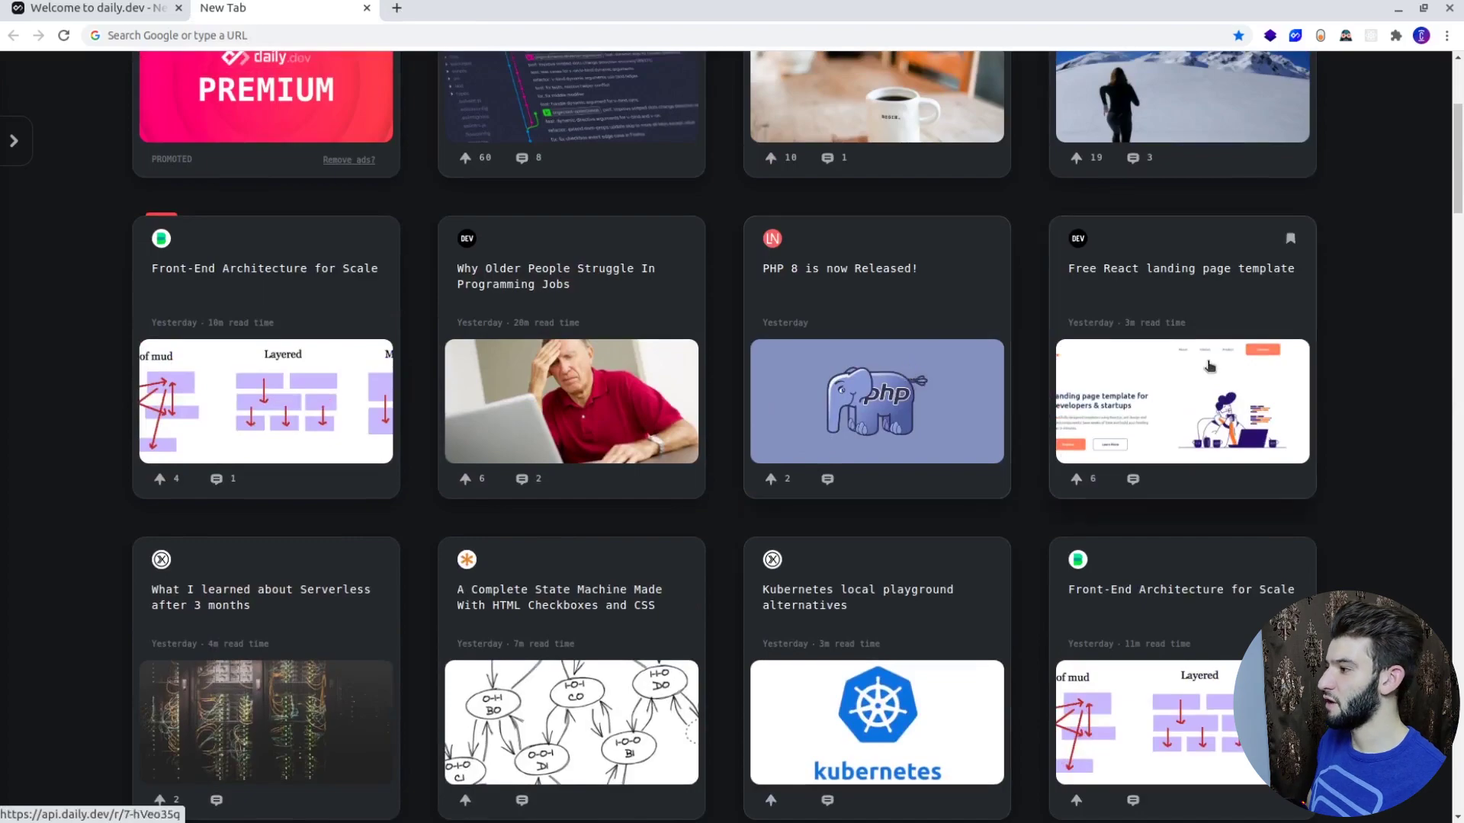
{"action": "scroll", "coordinate": [1137, 394], "scroll_direction": "down", "scroll_amount": 3}
{"action": "scroll", "coordinate": [1136, 393], "scroll_direction": "down", "scroll_amount": 12}
{"action": "scroll", "coordinate": [1136, 393], "scroll_direction": "up", "scroll_amount": 7}
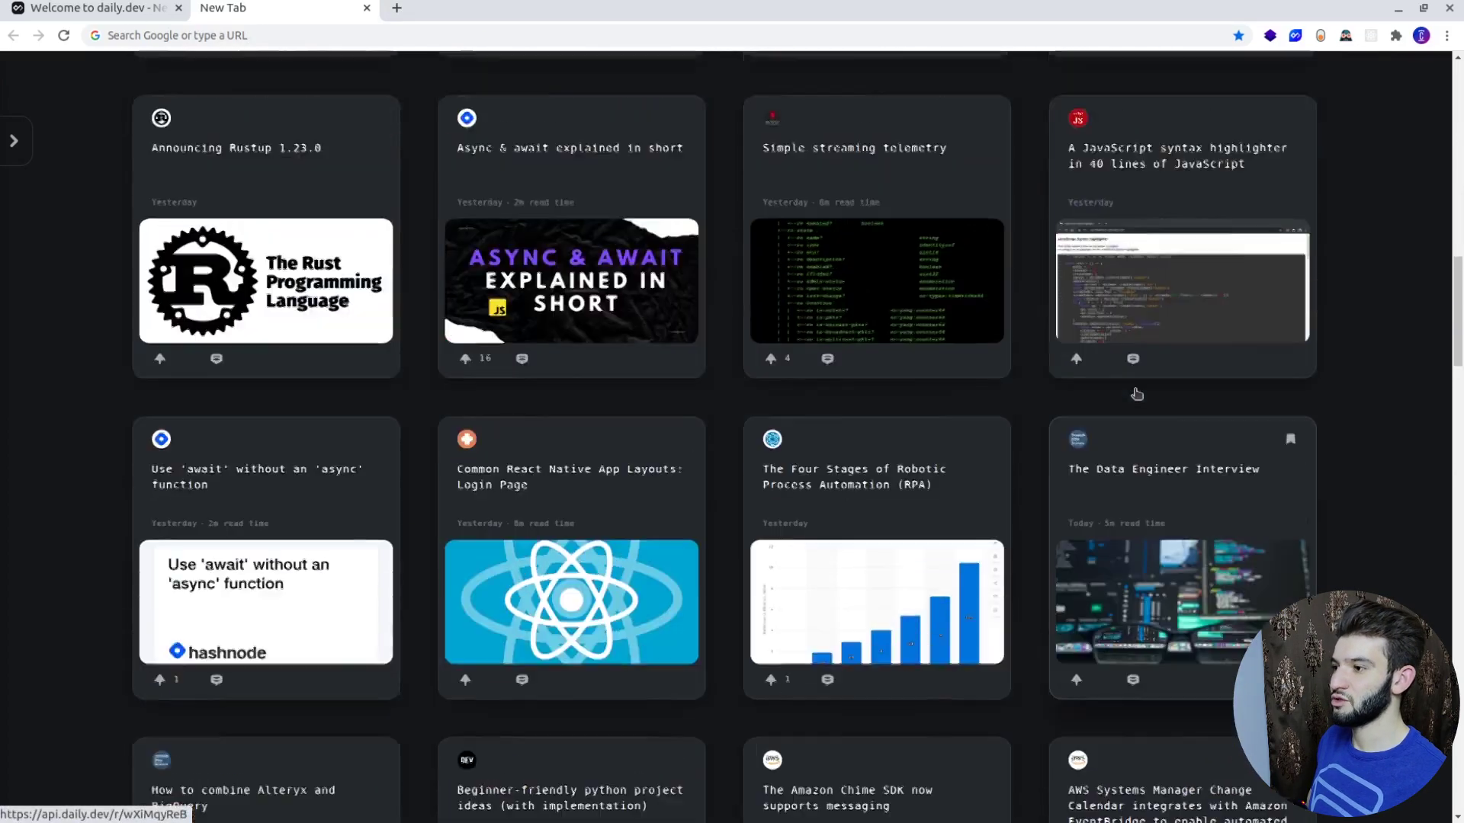
{"action": "scroll", "coordinate": [1136, 394], "scroll_direction": "up", "scroll_amount": 8}
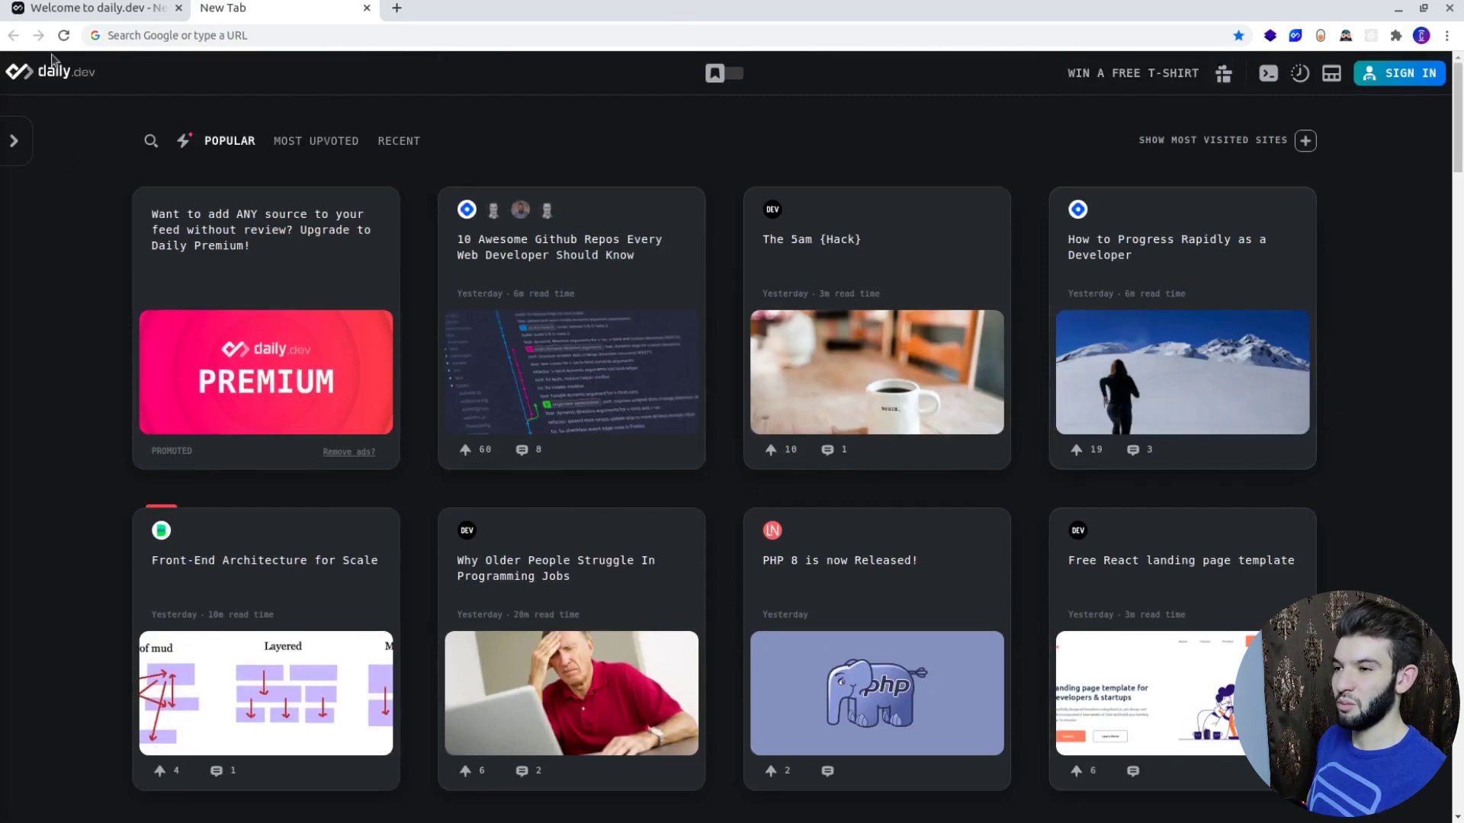
{"action": "left_click", "coordinate": [14, 141]}
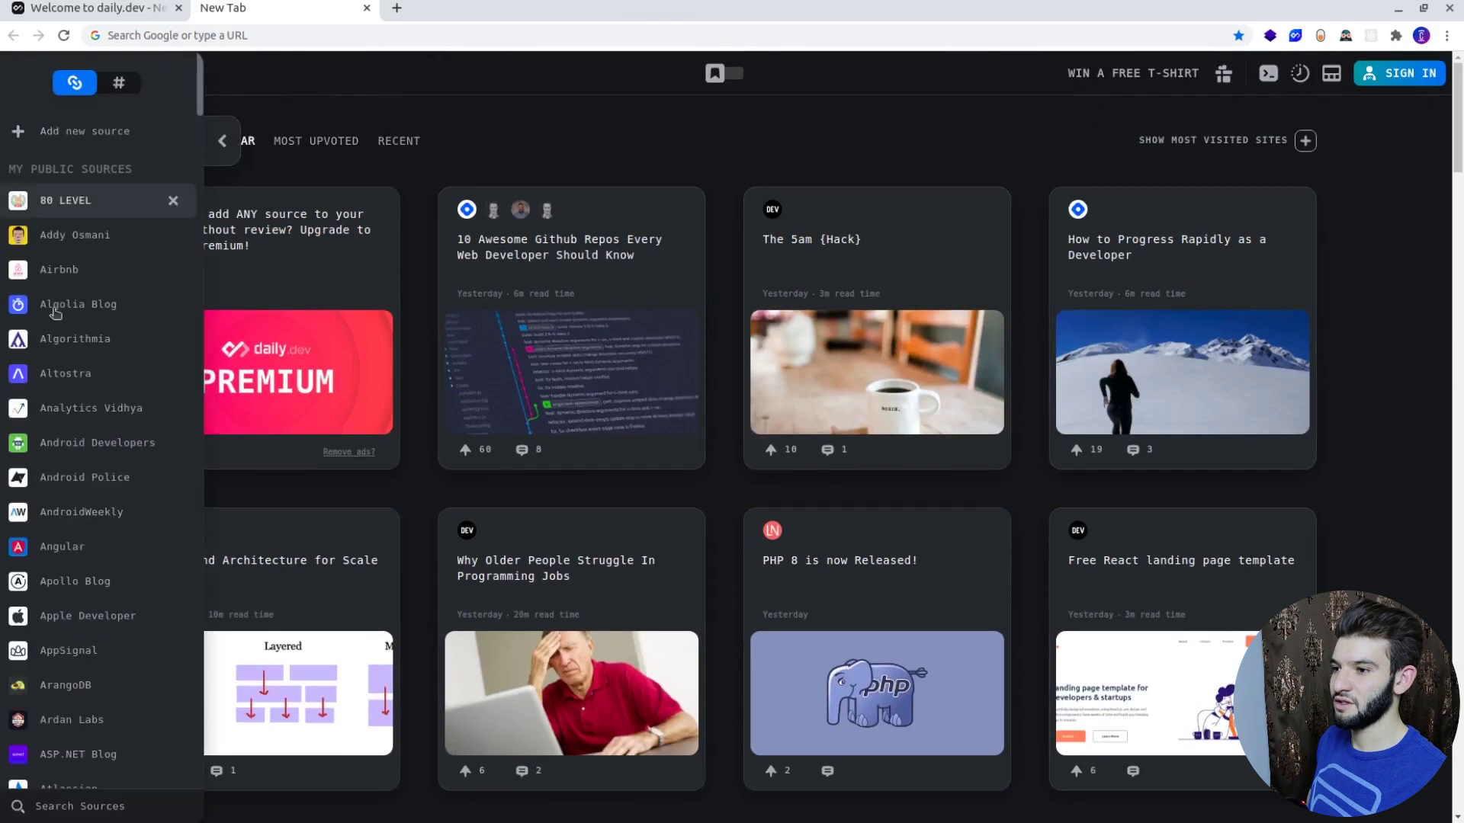
{"action": "triple_click", "coordinate": [55, 169]}
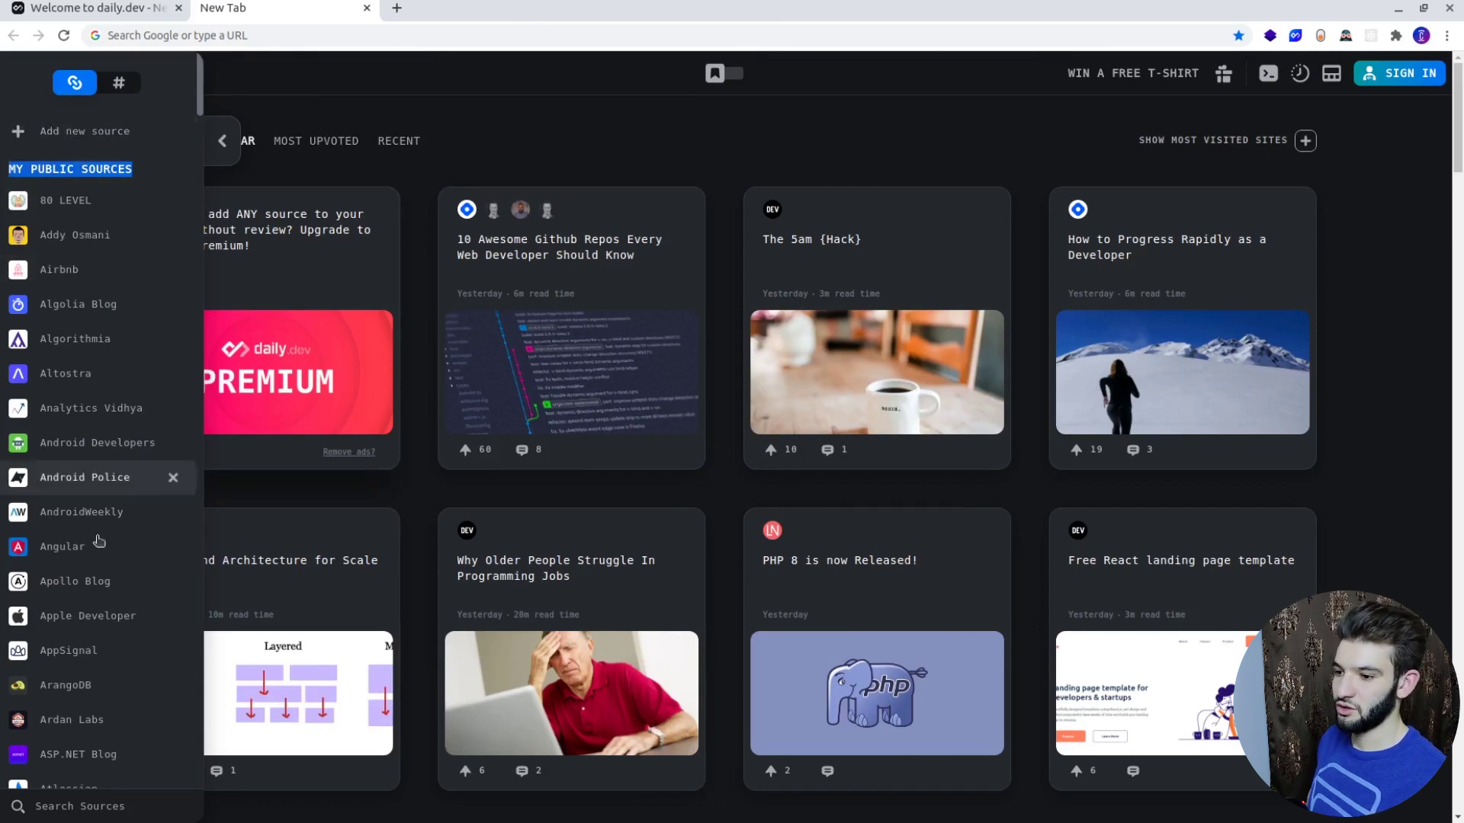
{"action": "scroll", "coordinate": [97, 543], "scroll_direction": "down", "scroll_amount": 4}
{"action": "scroll", "coordinate": [95, 533], "scroll_direction": "down", "scroll_amount": 7}
{"action": "scroll", "coordinate": [98, 385], "scroll_direction": "up", "scroll_amount": 11}
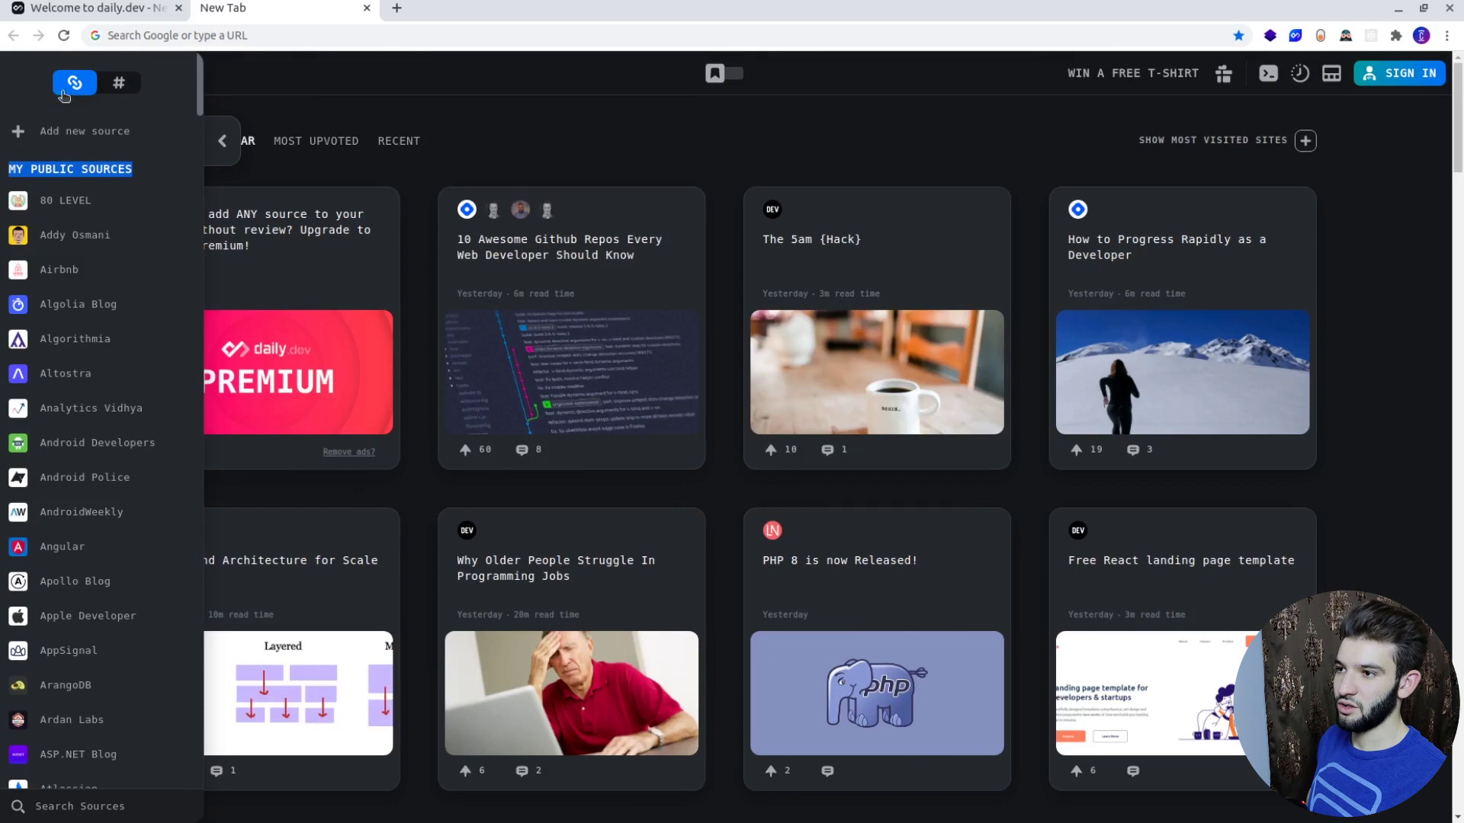
{"action": "left_click", "coordinate": [130, 88]}
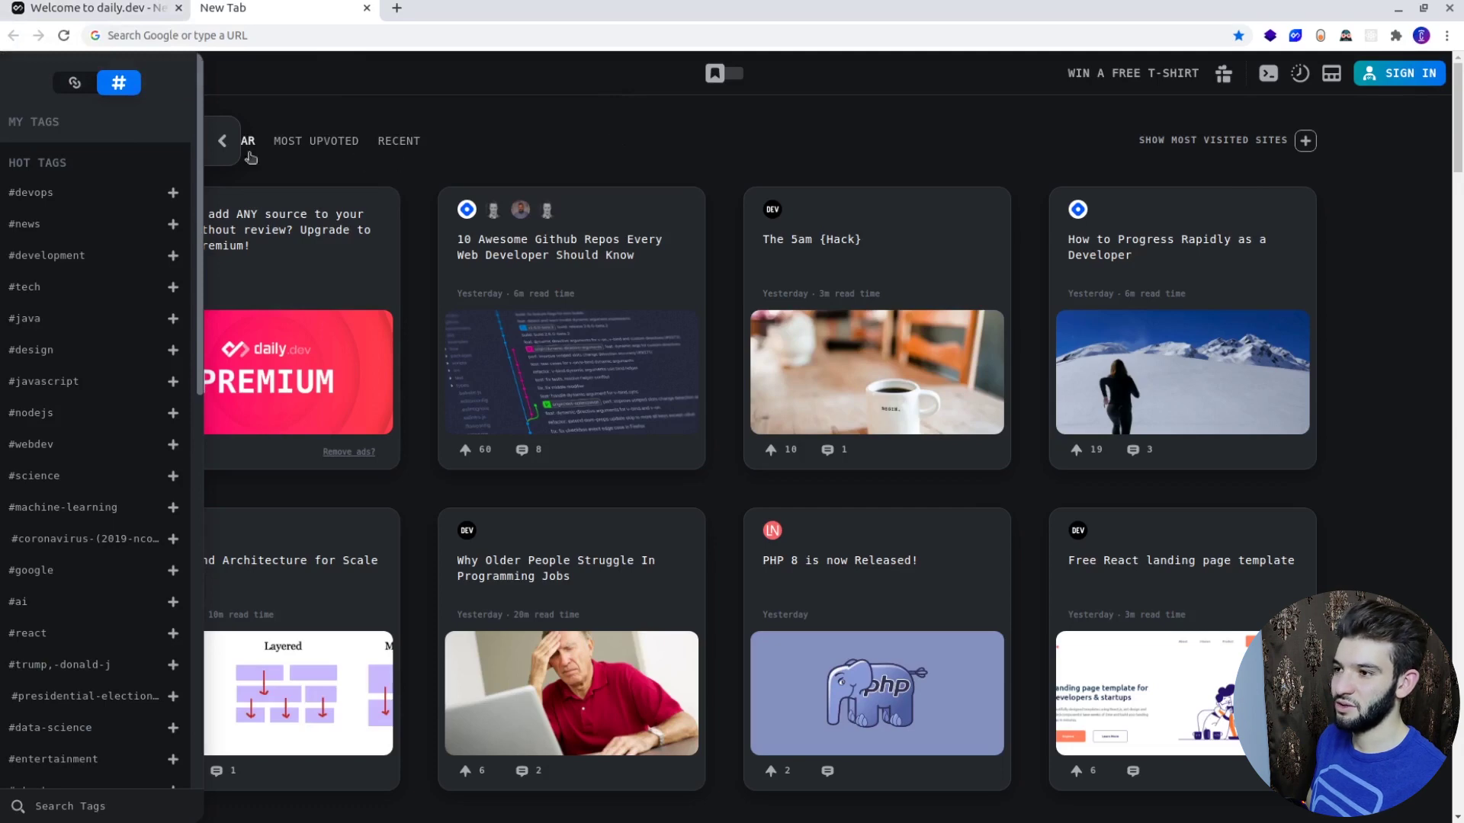
{"action": "left_click", "coordinate": [222, 143]}
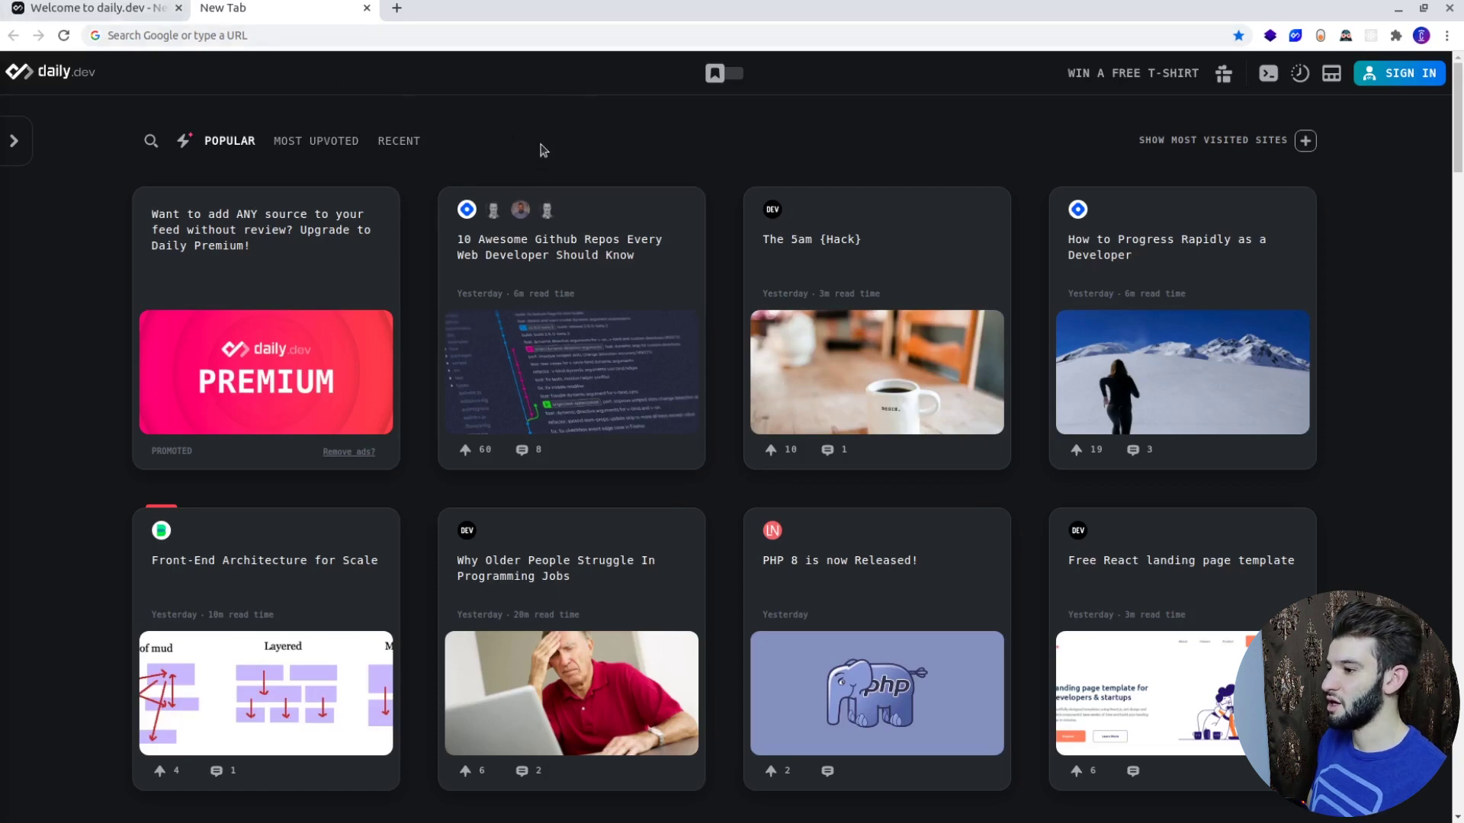
Return to the 'Welcome to daily.dev' tab and scroll through its sources and topics overview
{"action": "left_click", "coordinate": [151, 16]}
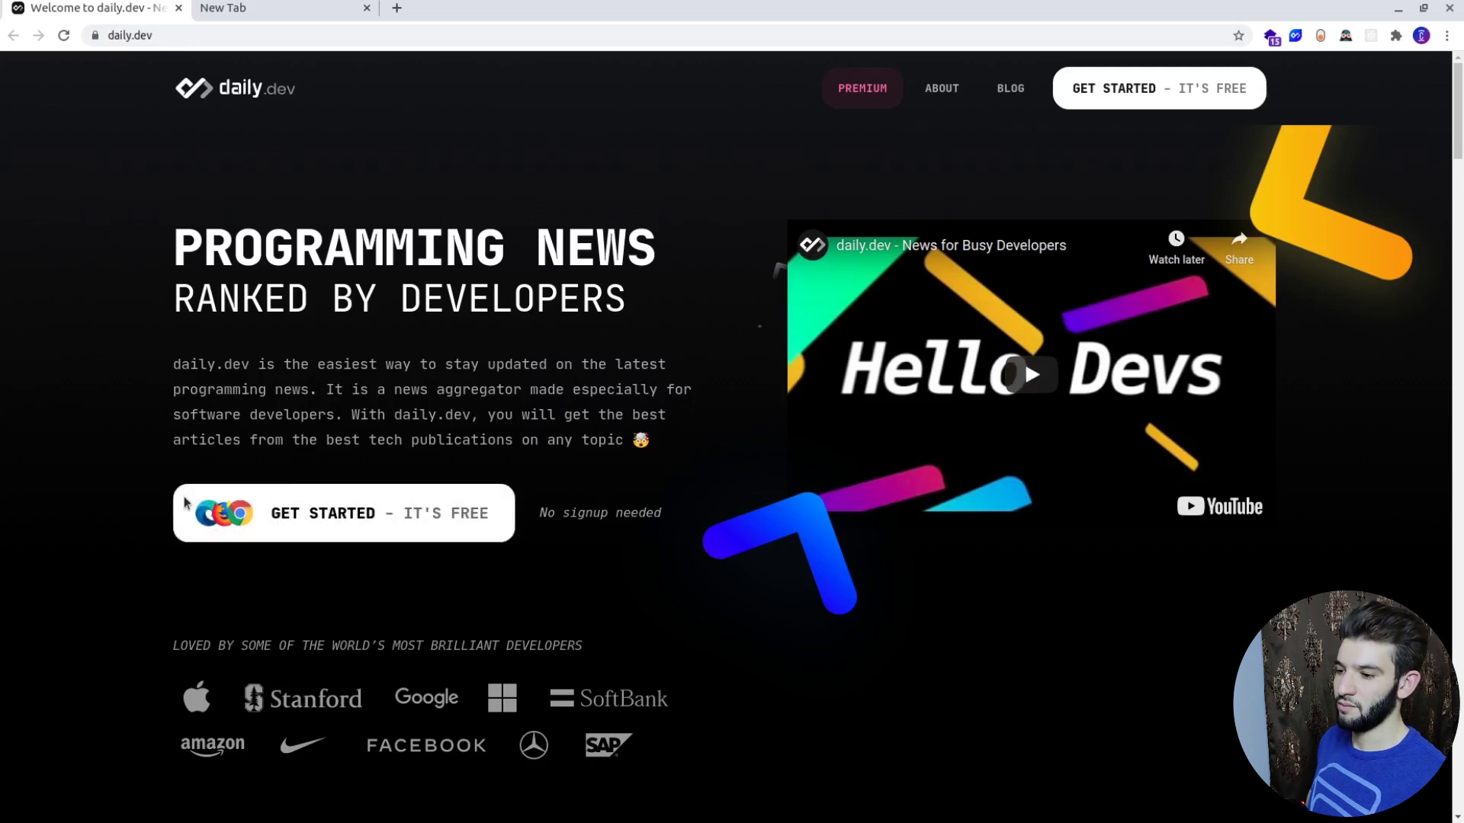
{"action": "scroll", "coordinate": [739, 514], "scroll_direction": "down", "scroll_amount": 15}
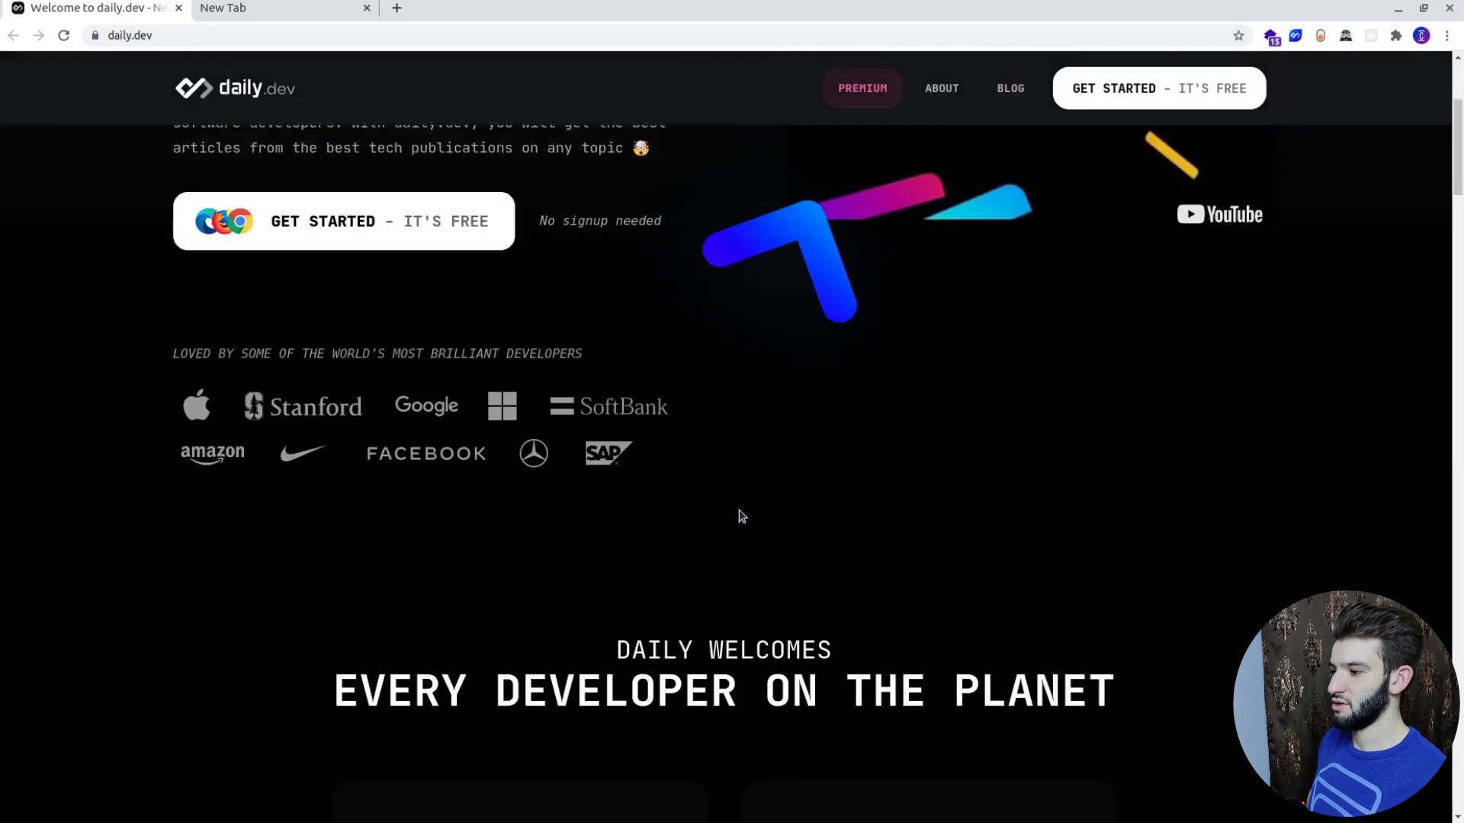
{"action": "scroll", "coordinate": [739, 516], "scroll_direction": "up", "scroll_amount": 15}
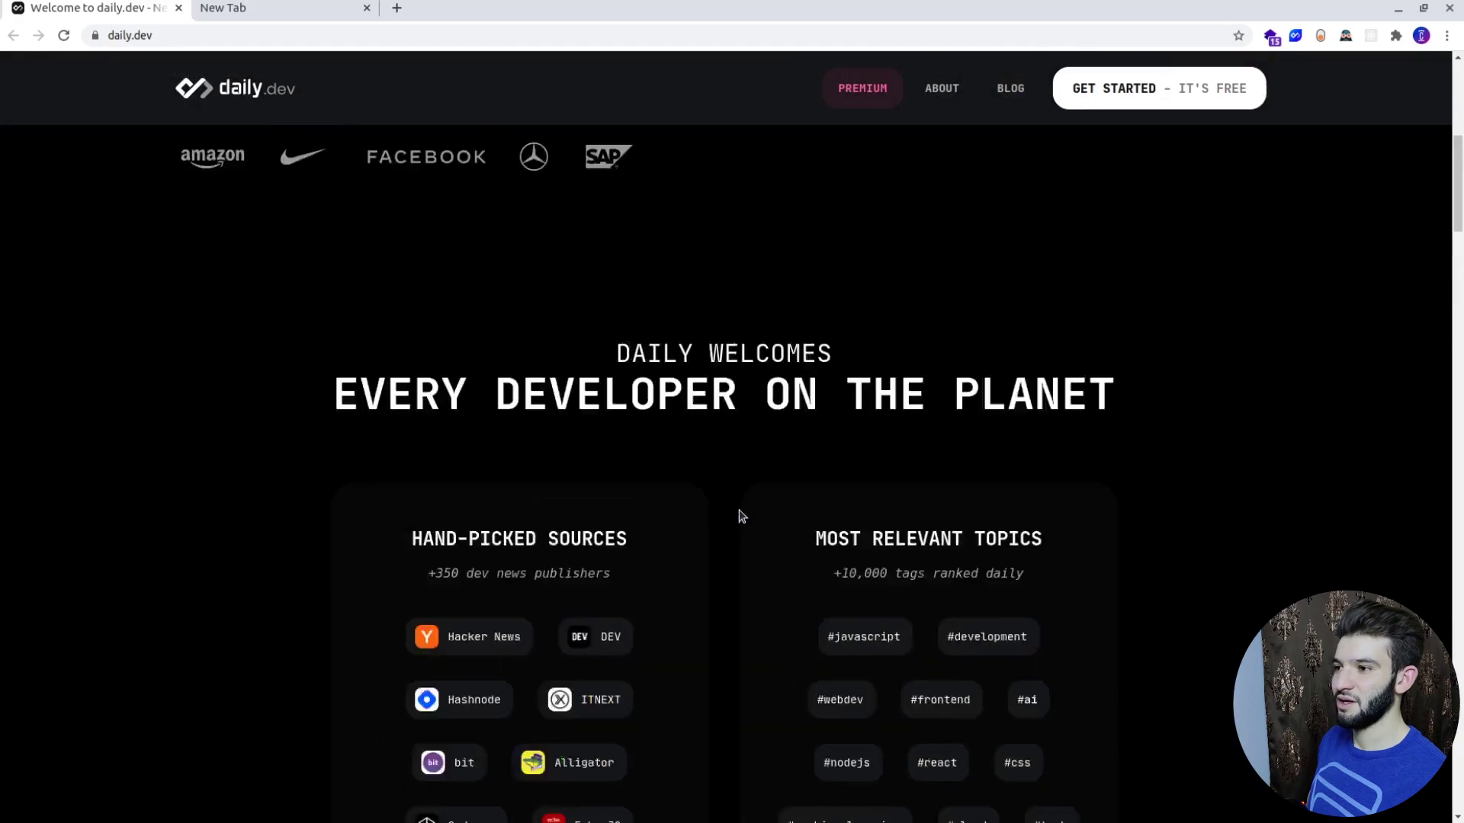